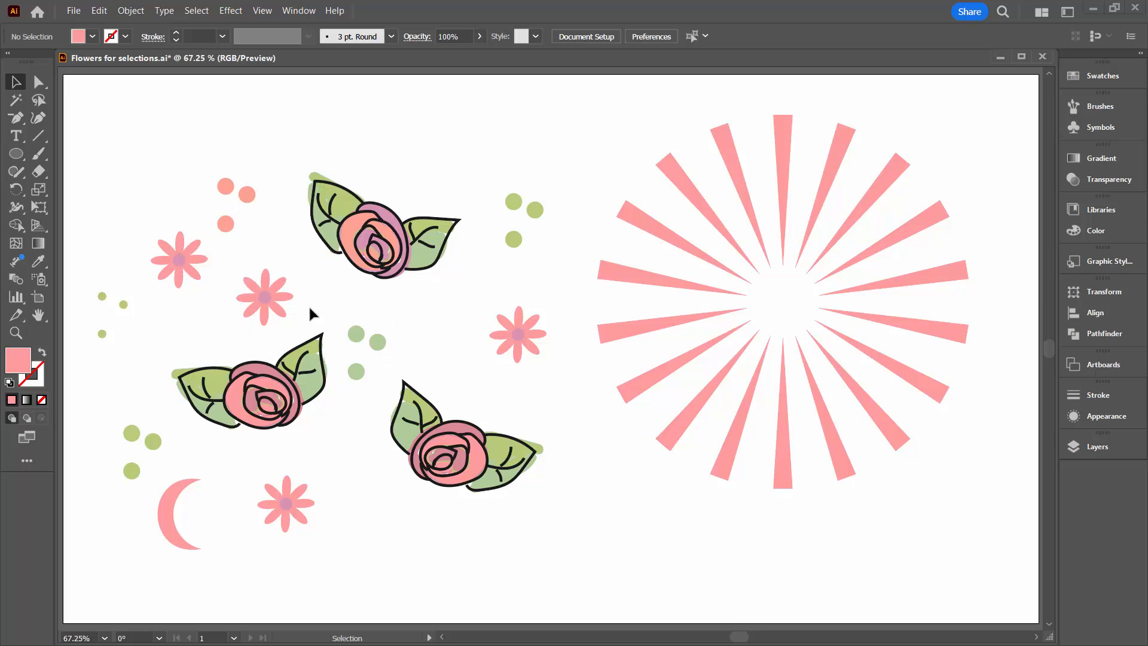
# Try reshaping the pink crescent by pulling its upper tip anchor upward with Direct Selection, and undo the change.
pyautogui.click(40, 84)
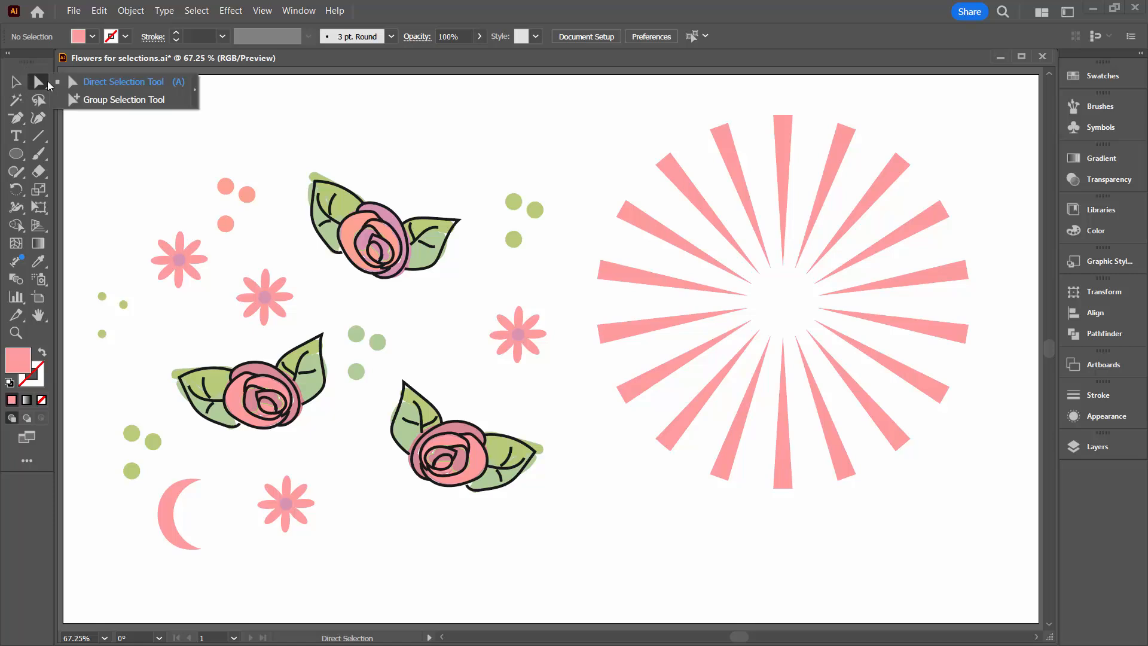
pyautogui.click(85, 85)
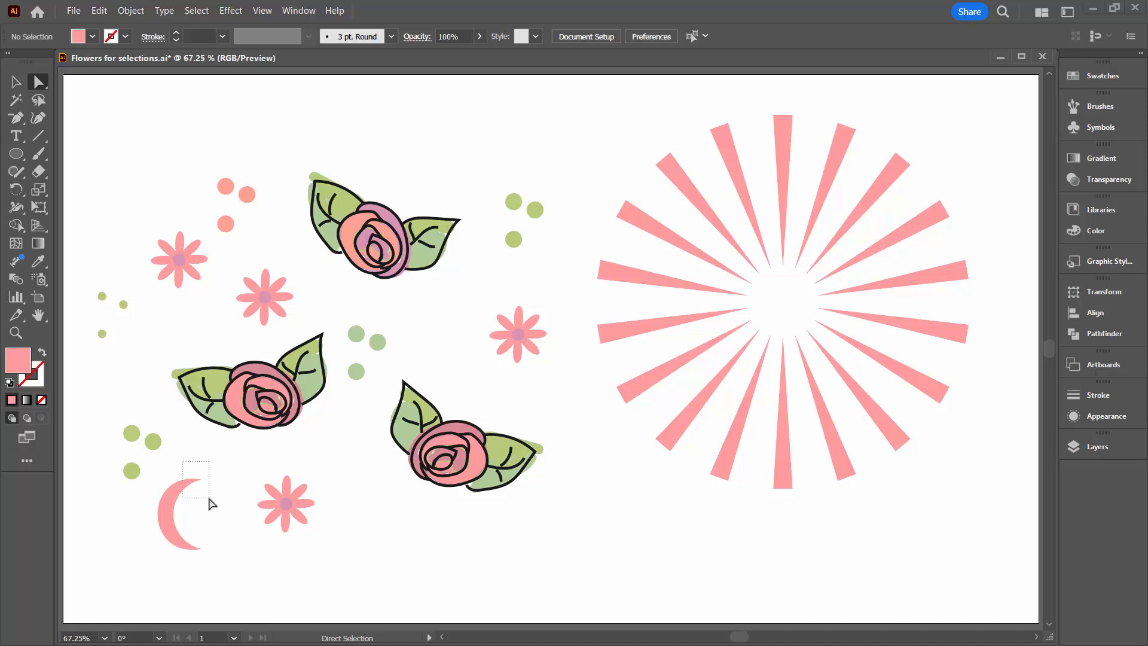
pyautogui.click(202, 480)
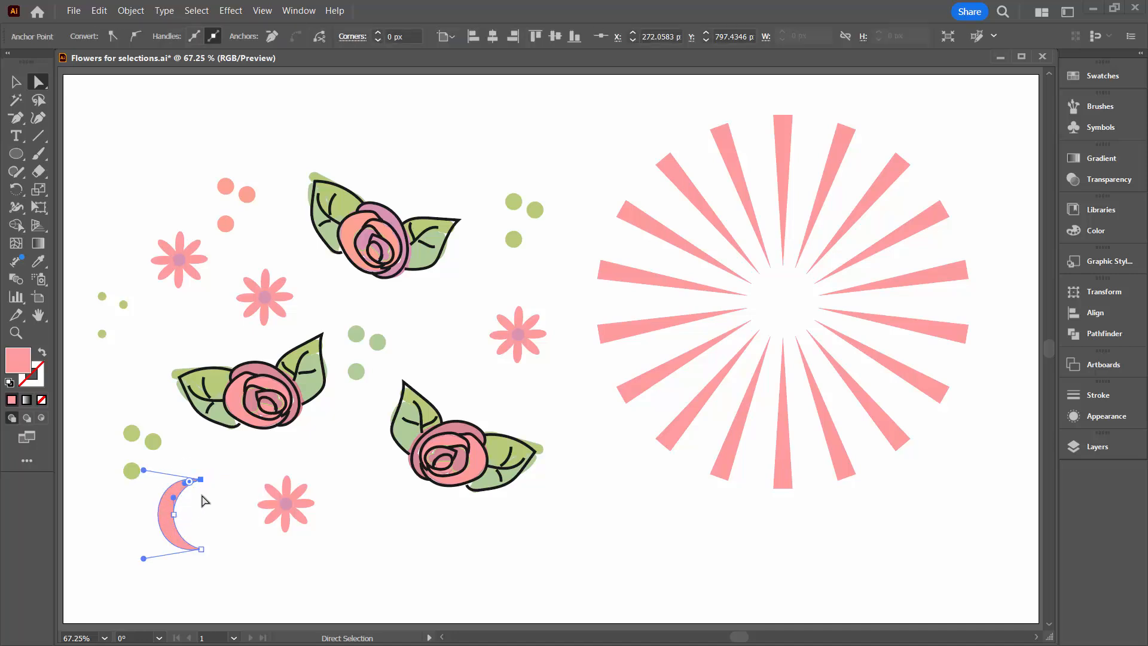
pyautogui.moveTo(201, 480)
pyautogui.mouseDown()
pyautogui.moveTo(209, 394)
pyautogui.moveTo(200, 457)
pyautogui.mouseUp()
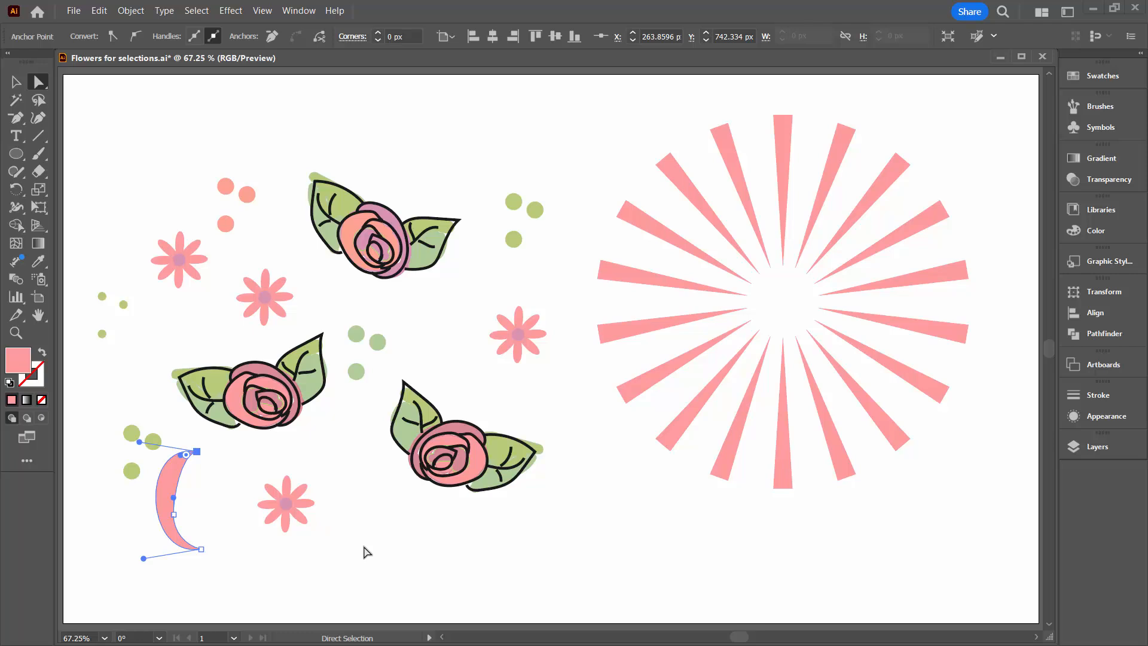
pyautogui.hotkey('ctrl', 'z')
# Move the whole pink crescent slightly up and right, closer to the neighbouring pink flower, and deselect it.
pyautogui.click(15, 80)
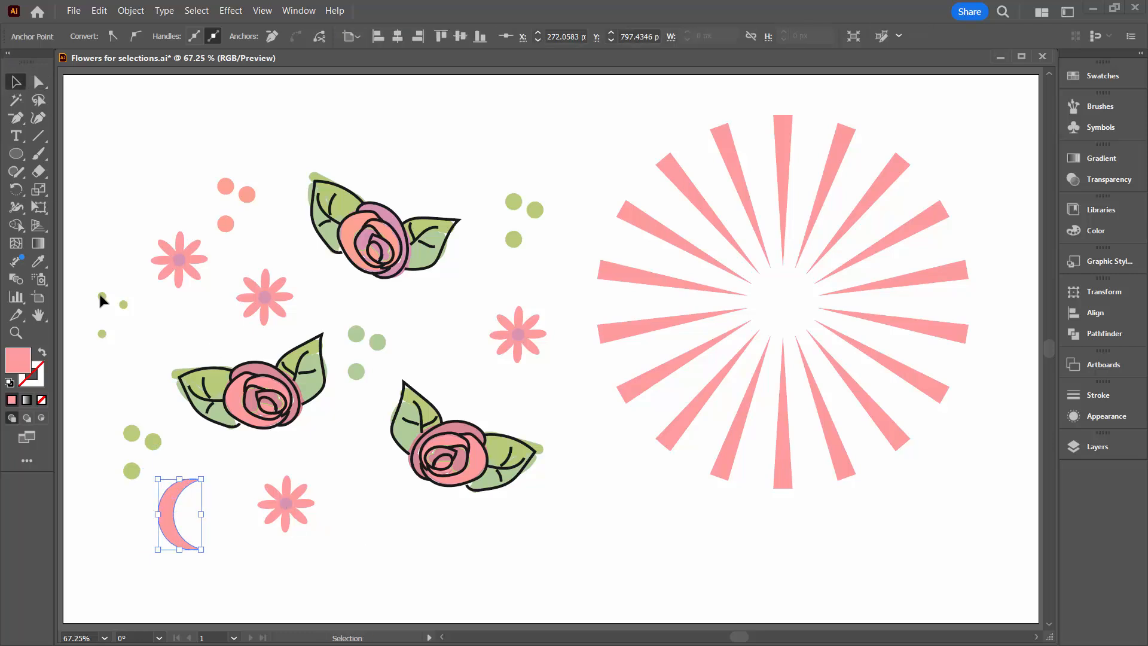
pyautogui.click(167, 530)
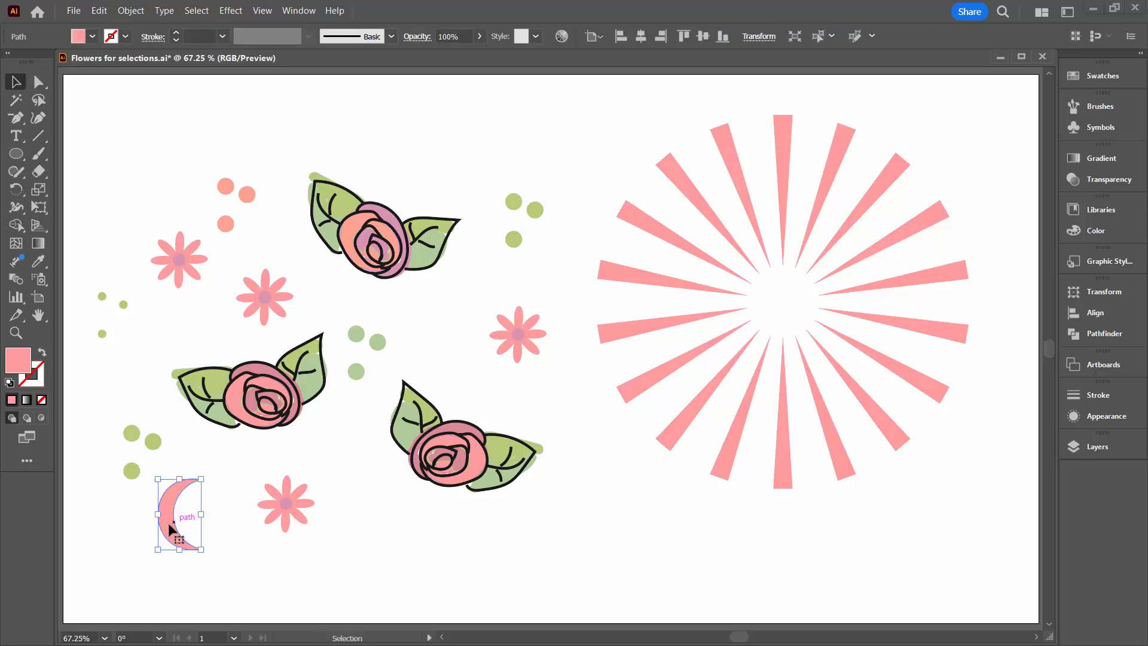
pyautogui.moveTo(167, 529); pyautogui.dragTo(192, 512)
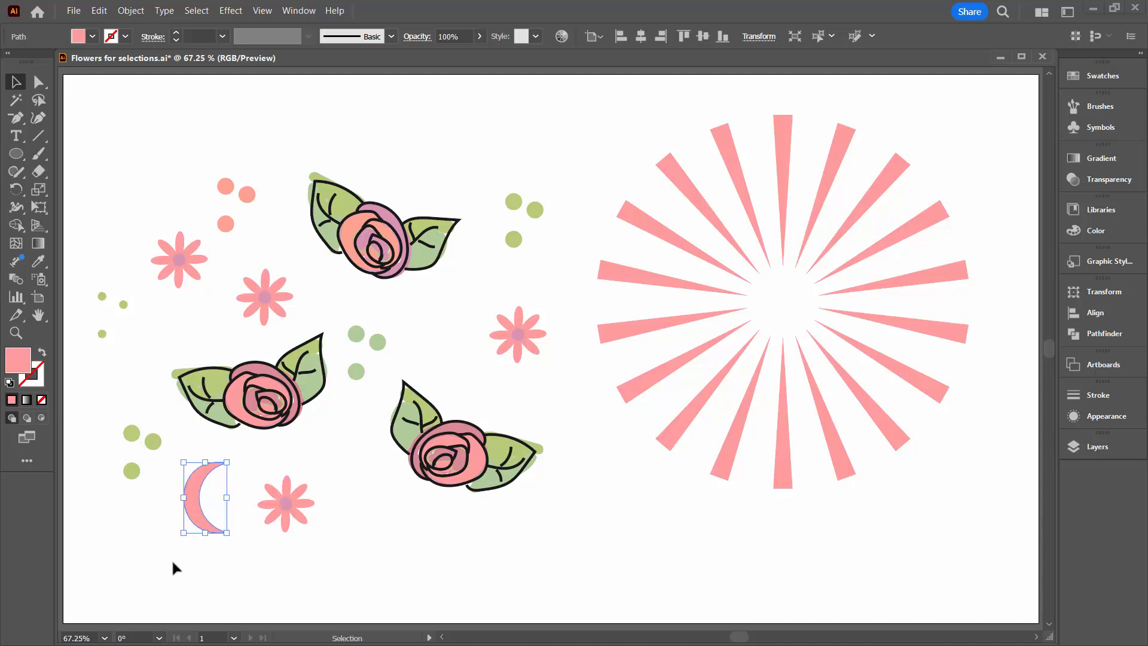
pyautogui.click(206, 559)
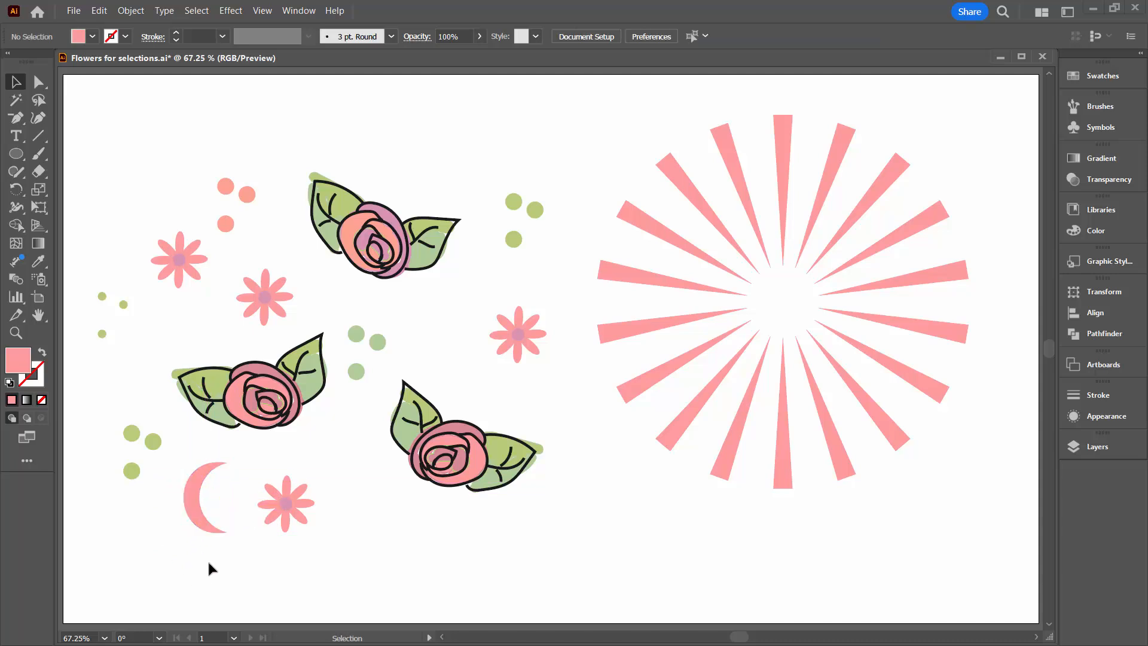
# Lasso the three pale green dots between the roses, switch to the Selection tool, and deselect them.
pyautogui.click(38, 100)
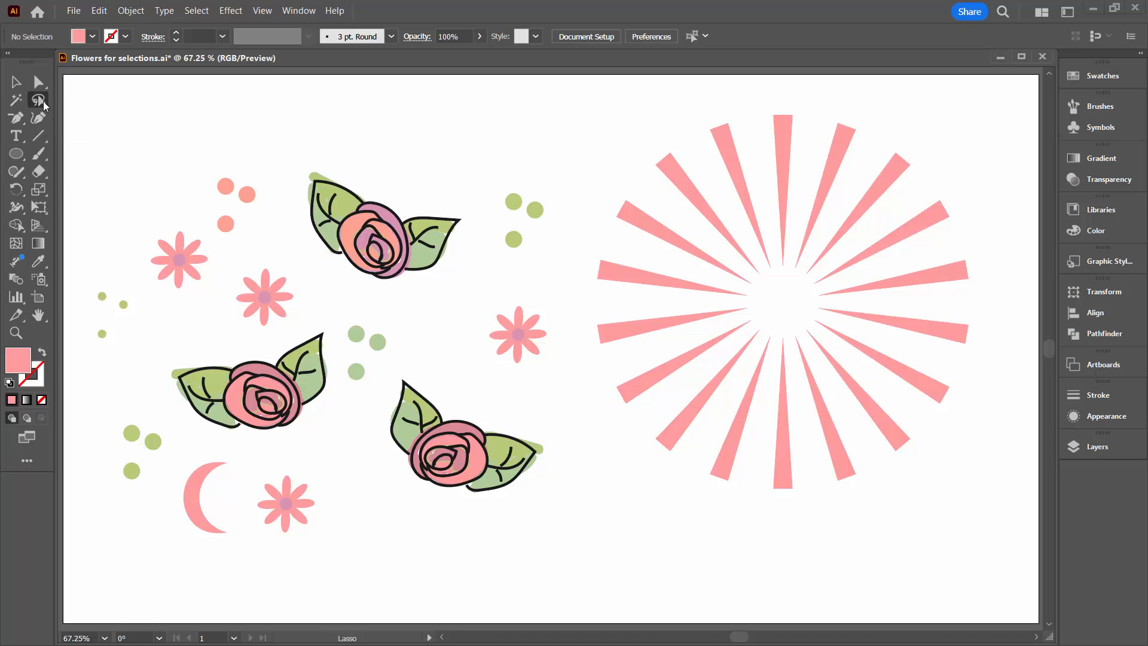
pyautogui.moveTo(348, 294)
pyautogui.mouseDown()
pyautogui.moveTo(333, 404)
pyautogui.moveTo(366, 391)
pyautogui.moveTo(416, 338)
pyautogui.moveTo(401, 310)
pyautogui.moveTo(347, 323)
pyautogui.mouseUp()
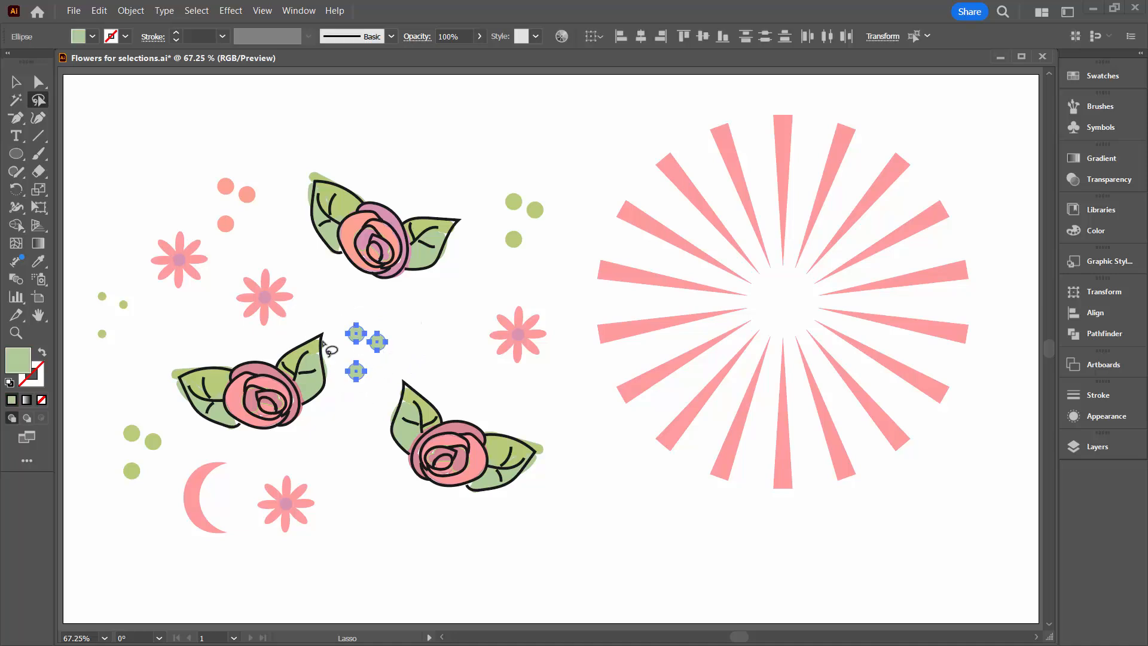
pyautogui.click(15, 83)
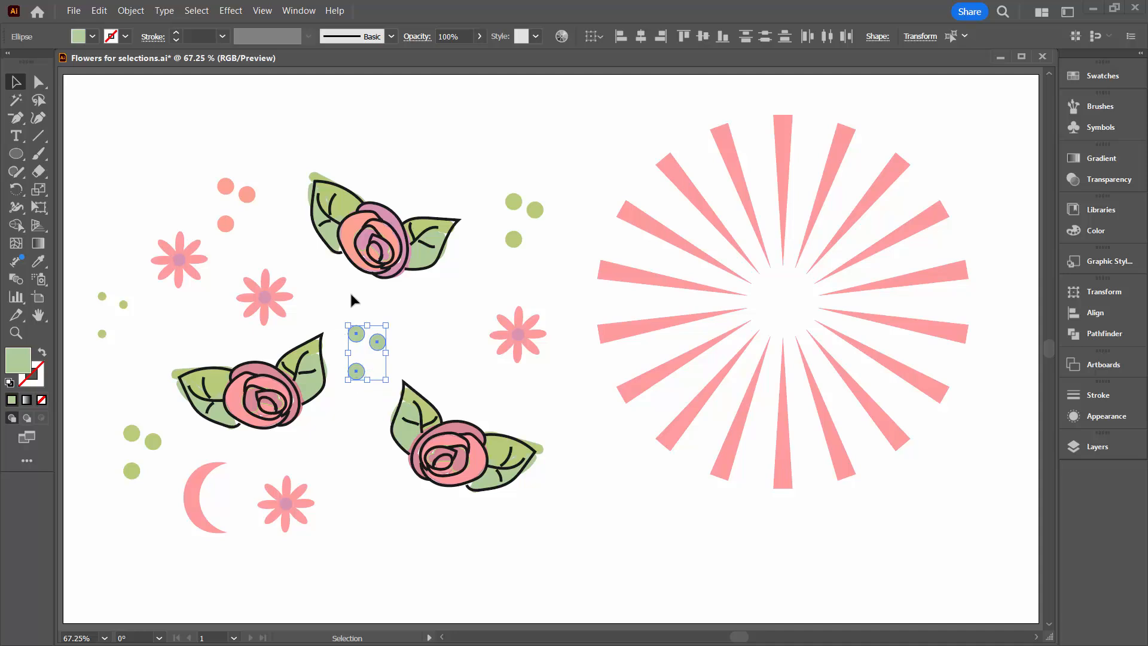
pyautogui.click(285, 274)
# Lasso the inner tip anchors of all sunburst rays, average them to one shared centre point, and deselect the rays.
pyautogui.click(38, 99)
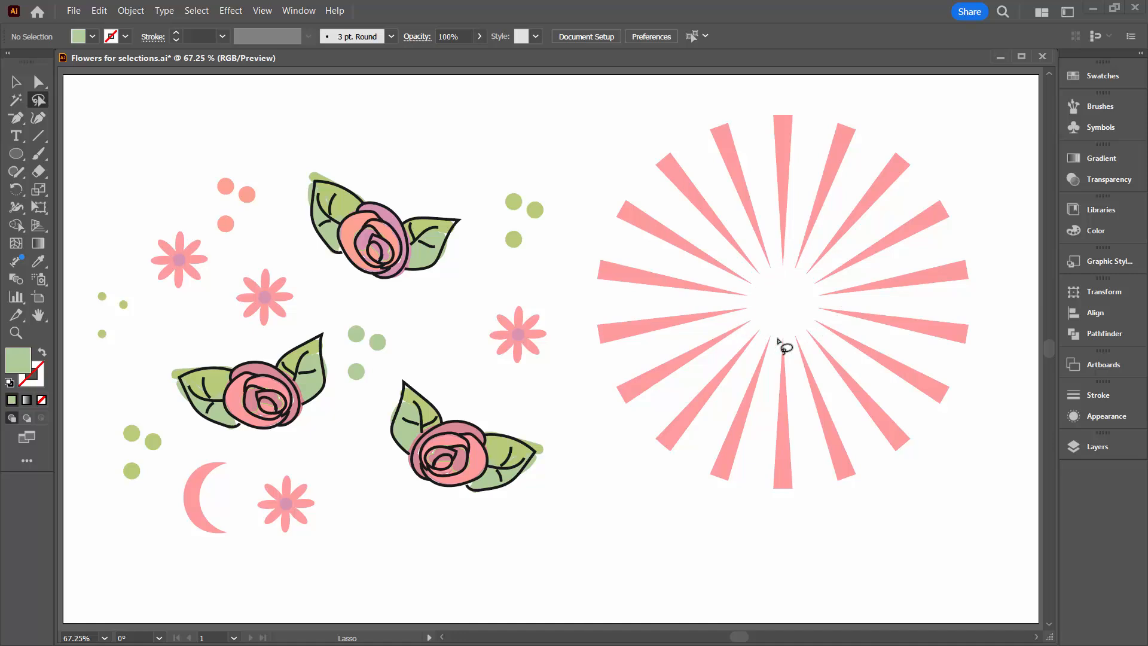
pyautogui.moveTo(800, 210)
pyautogui.mouseDown()
pyautogui.moveTo(754, 206)
pyautogui.moveTo(702, 273)
pyautogui.moveTo(697, 346)
pyautogui.moveTo(841, 420)
pyautogui.moveTo(900, 347)
pyautogui.moveTo(888, 266)
pyautogui.moveTo(799, 212)
pyautogui.mouseUp()
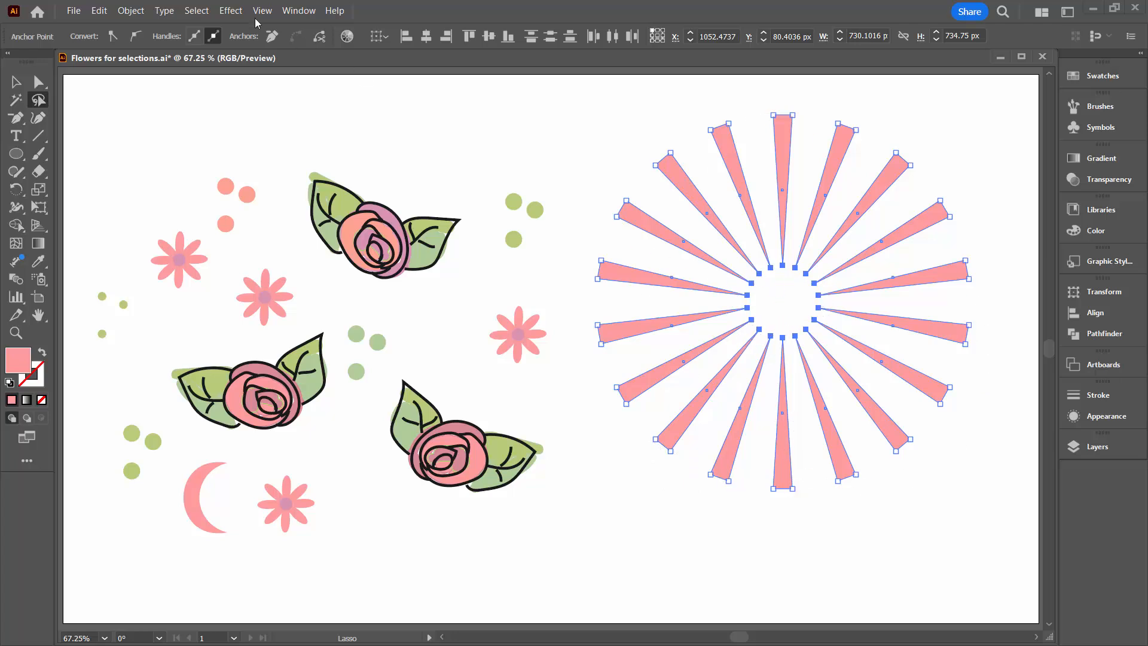
pyautogui.click(122, 12)
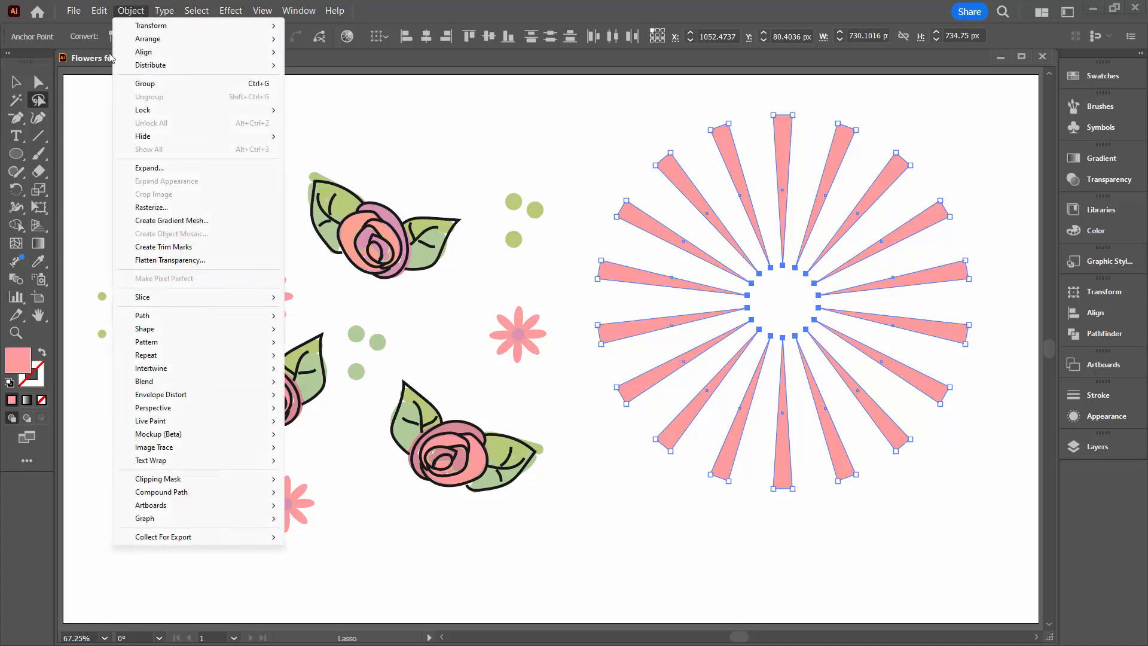
pyautogui.moveTo(146, 319)
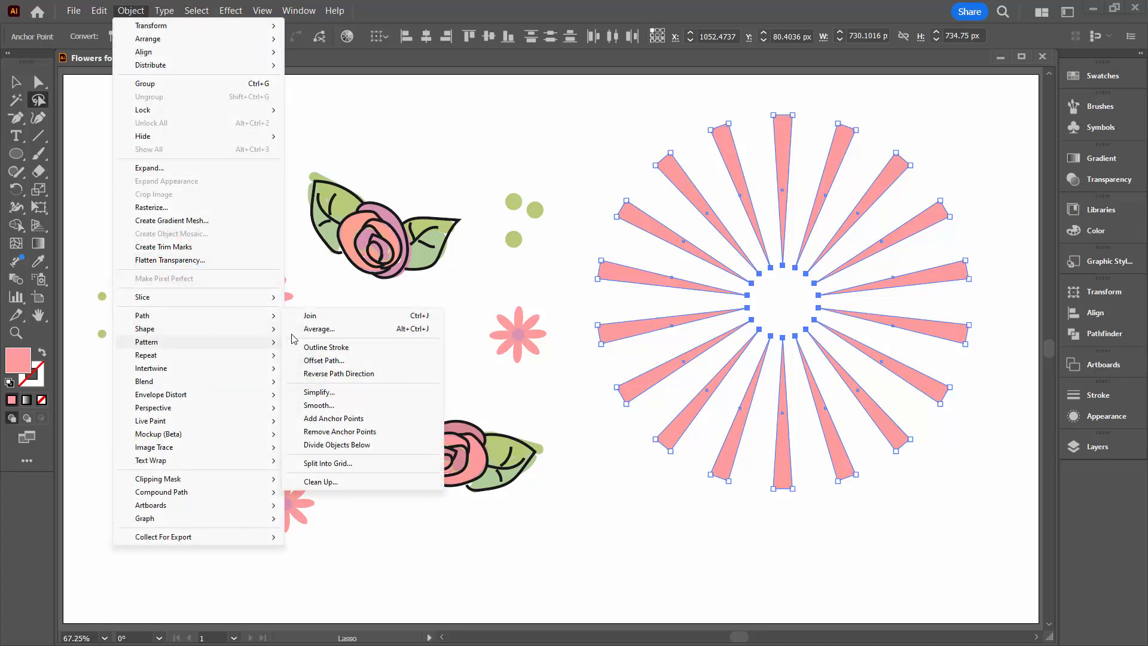
pyautogui.click(319, 329)
pyautogui.moveTo(558, 243); pyautogui.dragTo(417, 255)
pyautogui.click(396, 387)
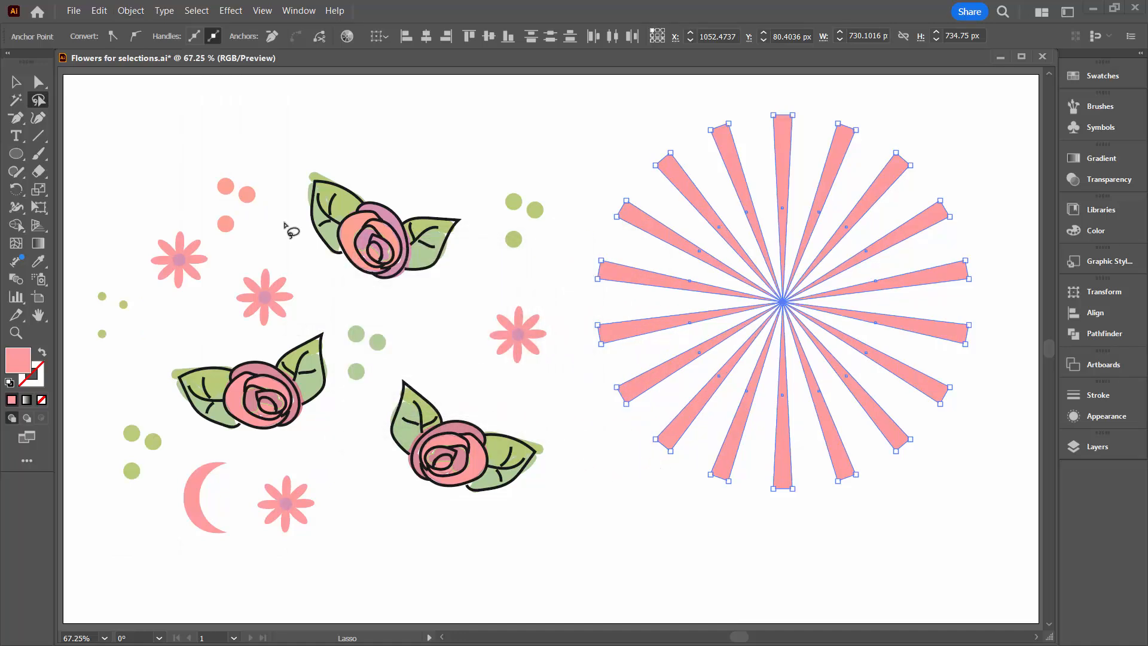
pyautogui.click(16, 82)
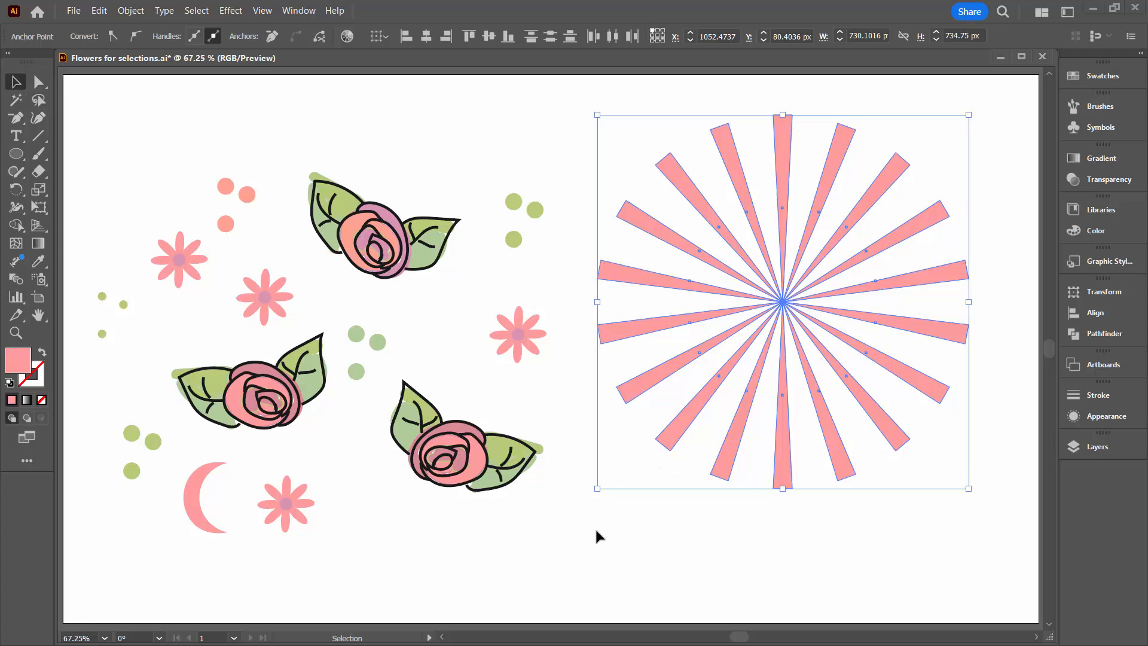
pyautogui.click(678, 535)
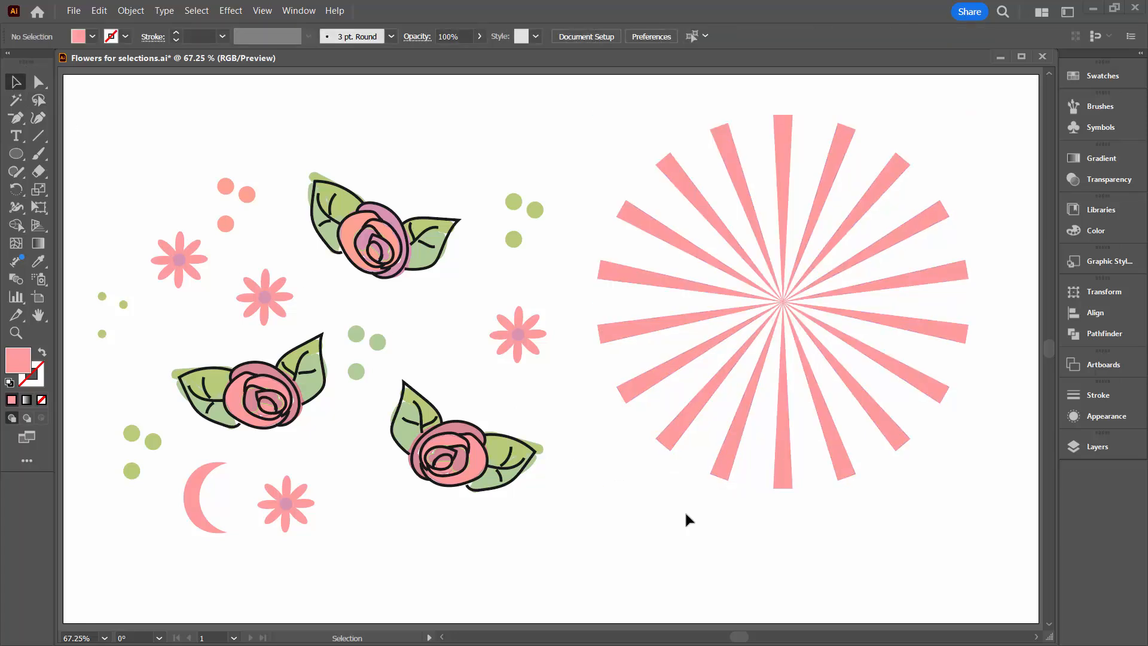
# Directly select the crescent's inner middle anchor, preview a Reflect about the horizontal and vertical axes, and cancel it.
pyautogui.press('y')
pyautogui.click(37, 81)
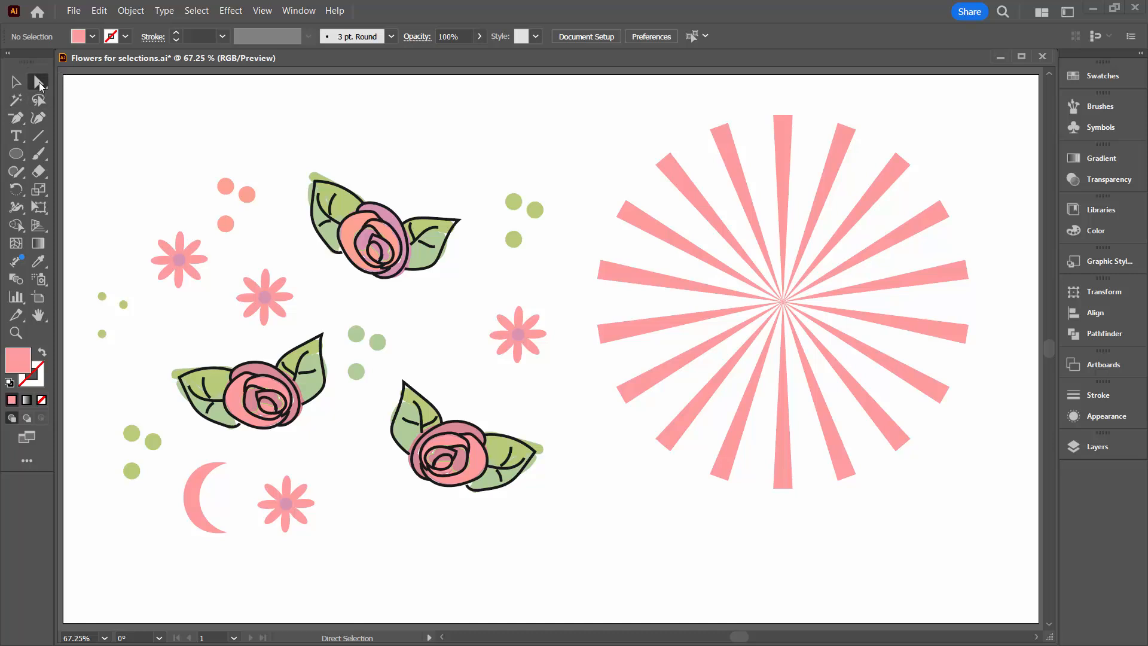
pyautogui.click(199, 498)
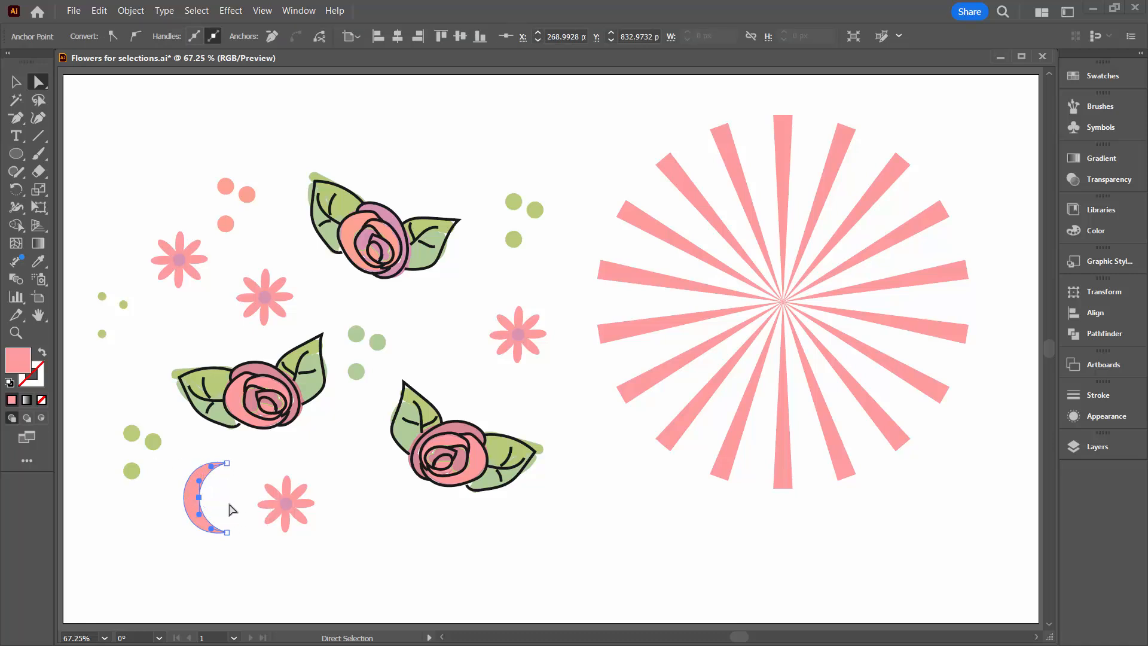
pyautogui.click(123, 12)
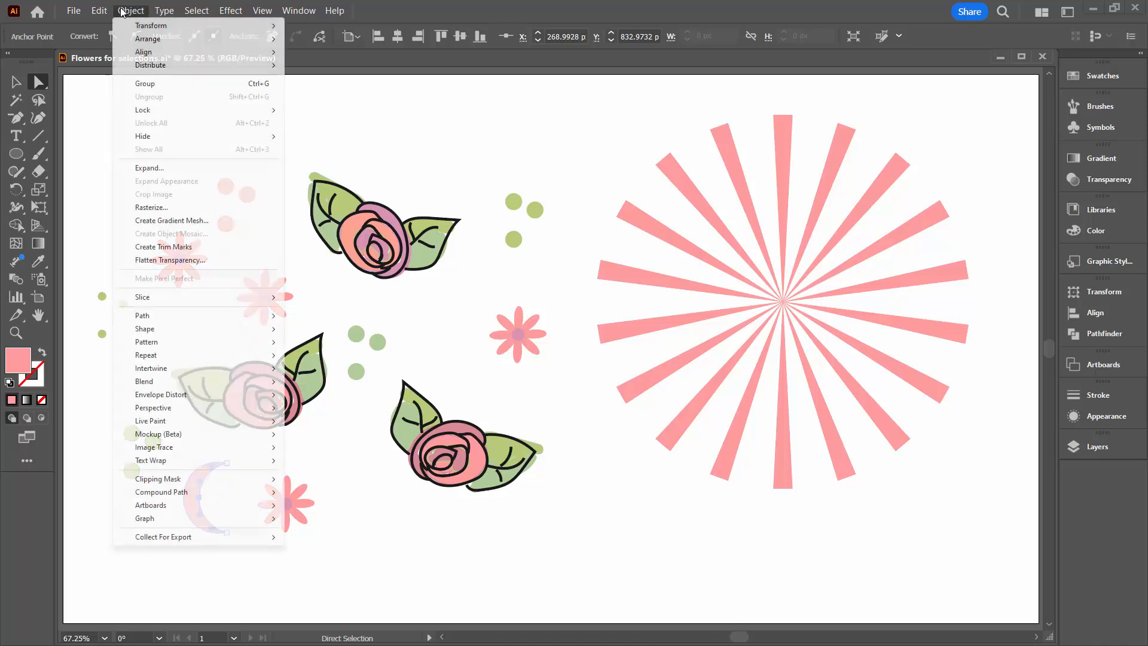
pyautogui.moveTo(179, 26)
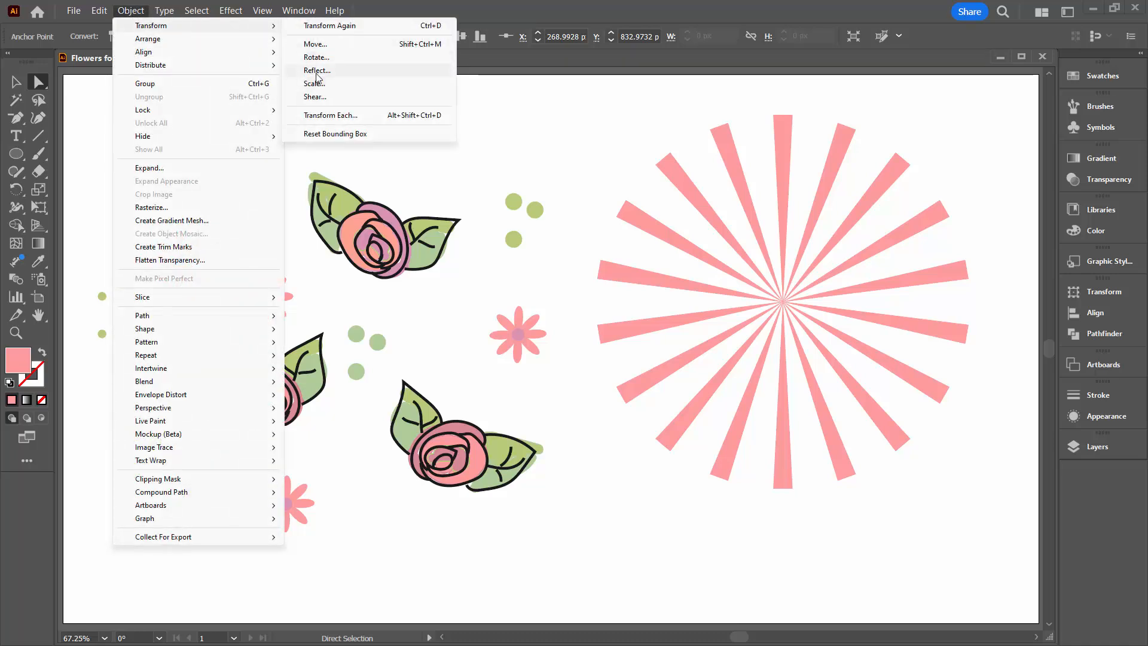
pyautogui.click(314, 70)
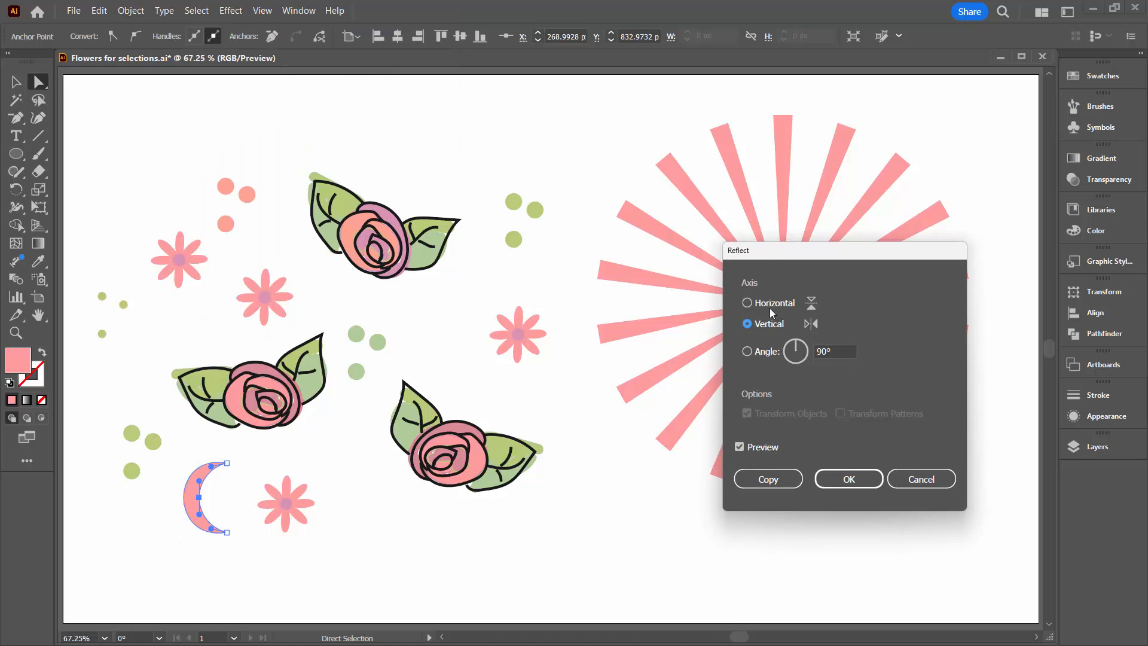
pyautogui.click(748, 303)
pyautogui.click(747, 323)
pyautogui.click(747, 303)
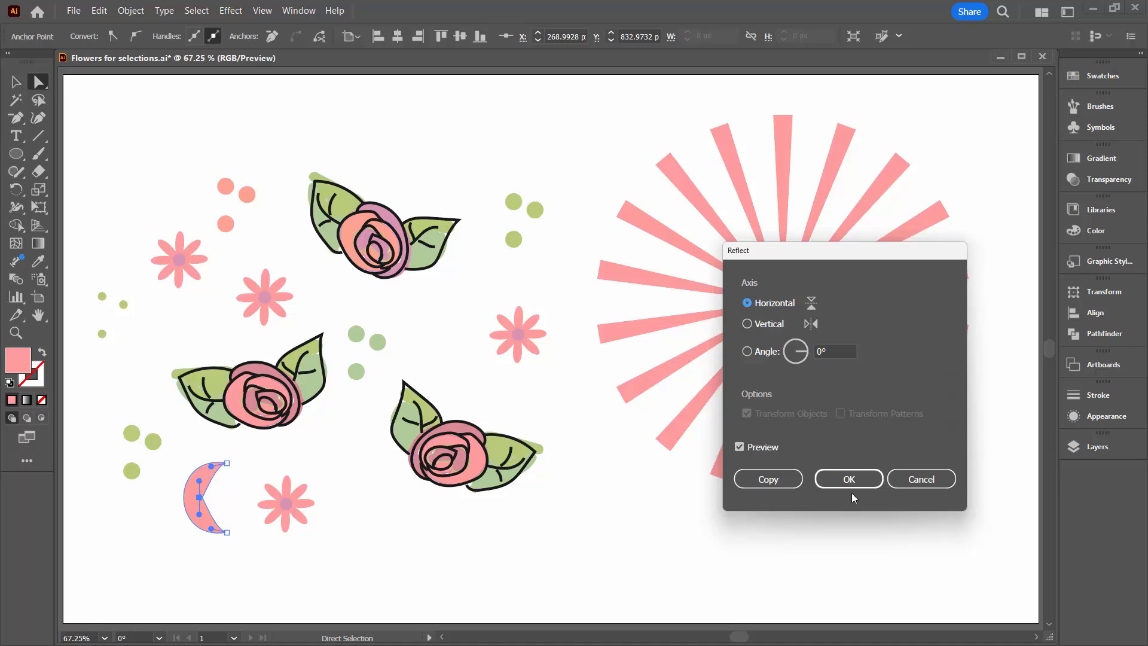
pyautogui.click(920, 479)
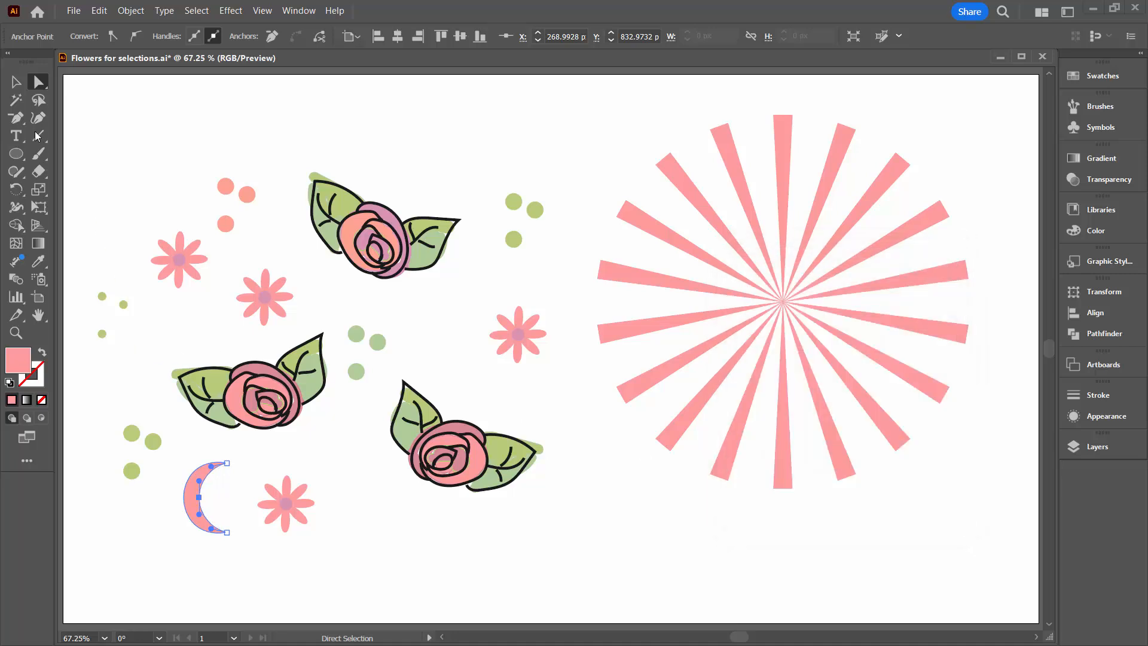
# With the Selection tool active, preview horizontal and vertical Reflect on the crescent's still-selected anchor, cancel it, and deselect.
pyautogui.click(15, 83)
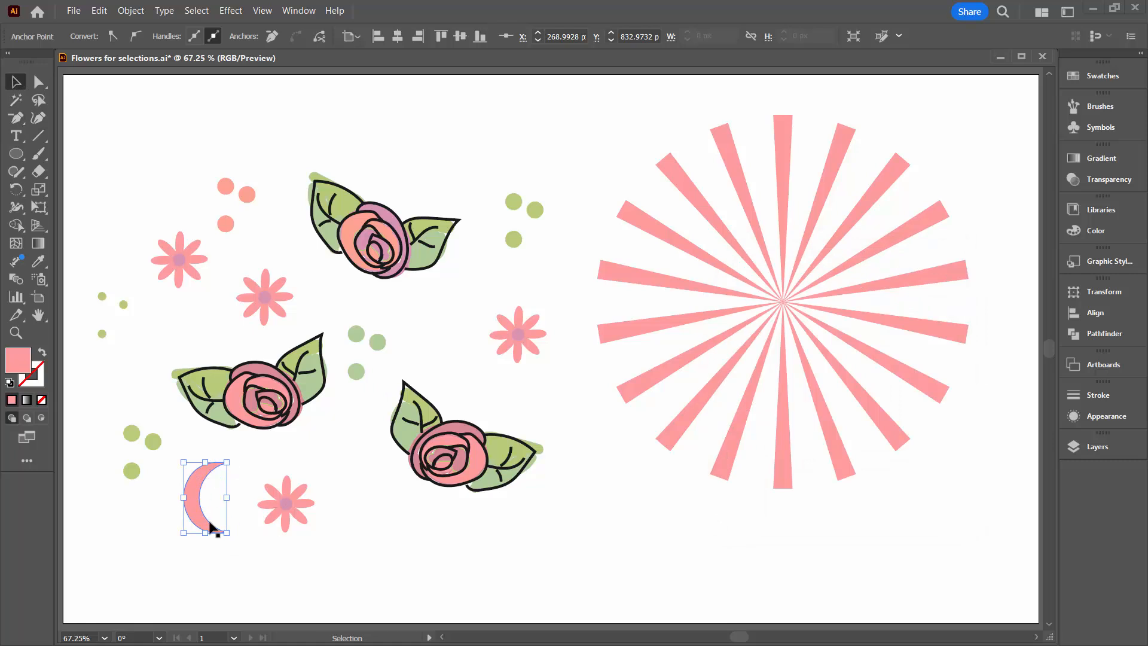
pyautogui.click(130, 10)
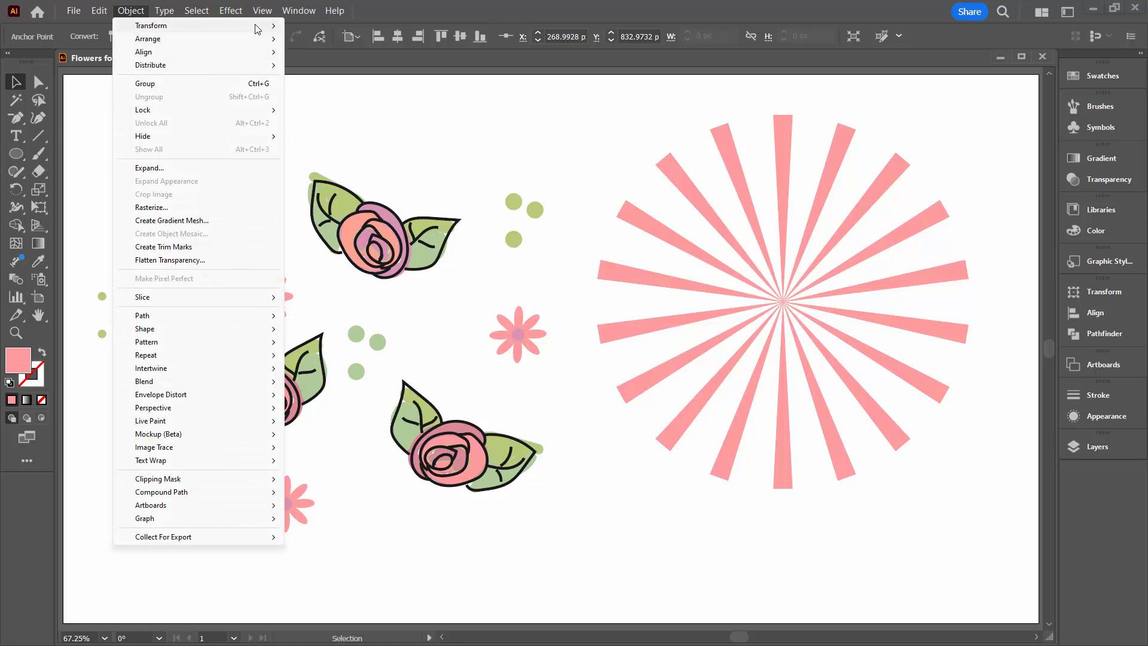
pyautogui.moveTo(251, 25)
pyautogui.click(347, 72)
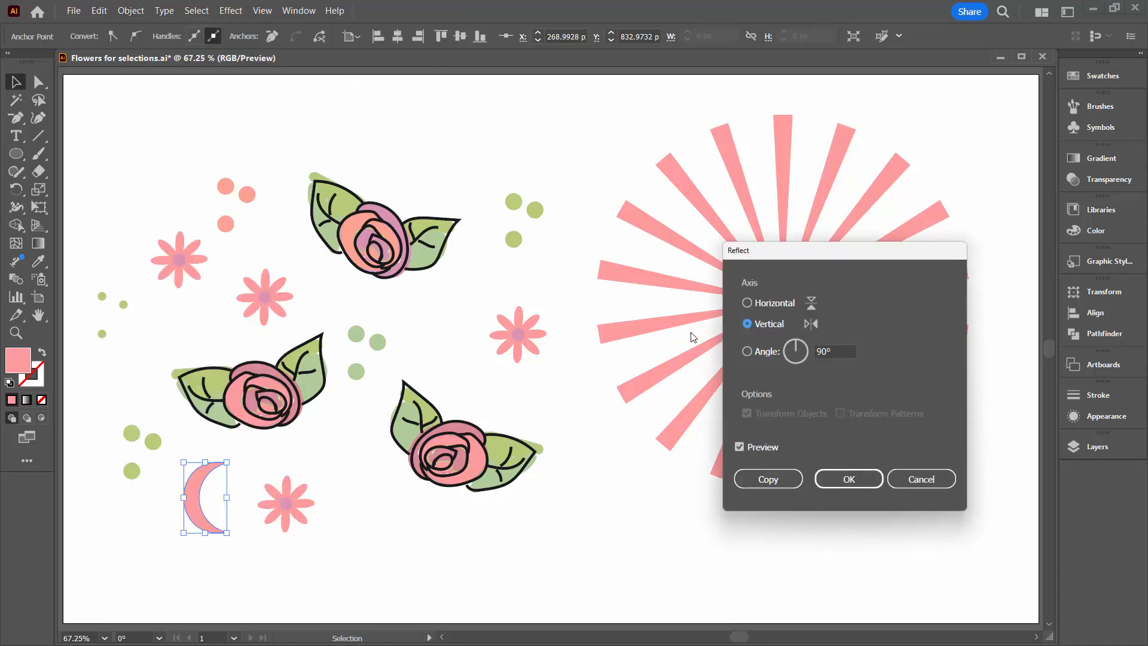
pyautogui.click(747, 303)
pyautogui.click(747, 324)
pyautogui.click(920, 479)
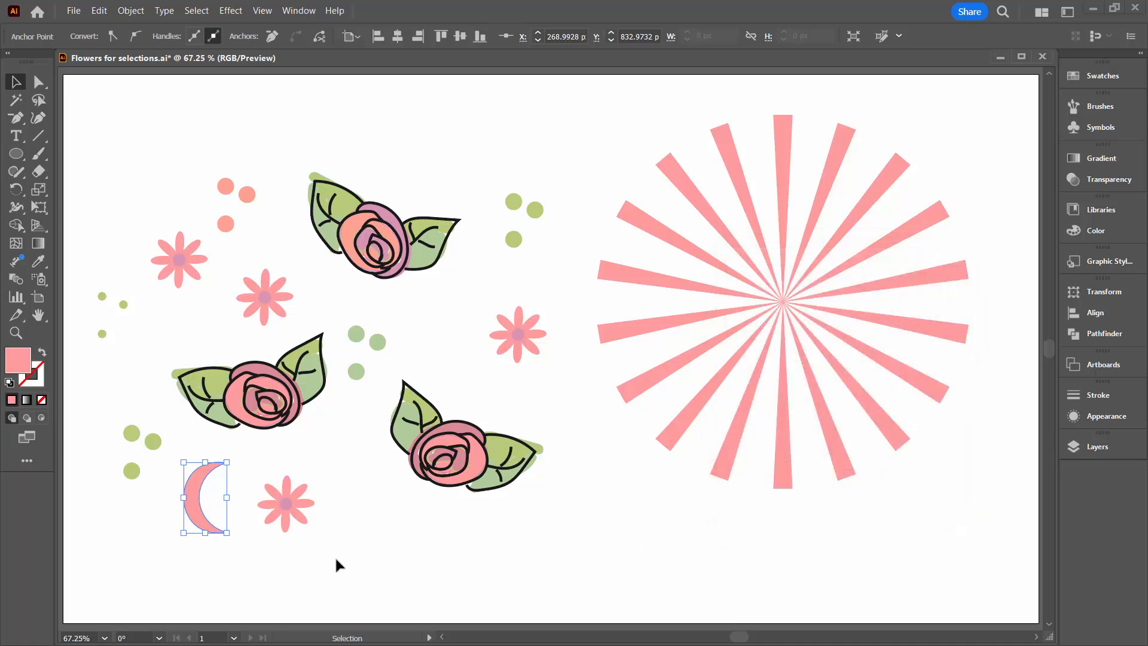
pyautogui.click(336, 559)
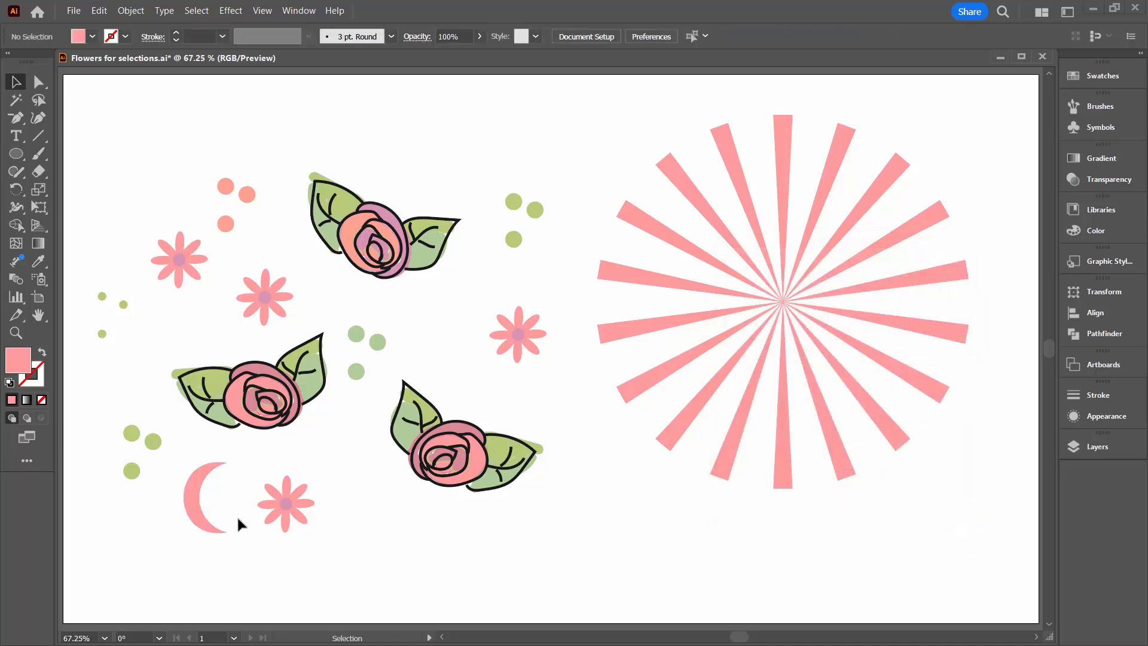
# Select the whole crescent path, preview a Reflect about the vertical axis, cancel it, and deselect the crescent.
pyautogui.click(199, 514)
pyautogui.click(130, 10)
pyautogui.moveTo(144, 28)
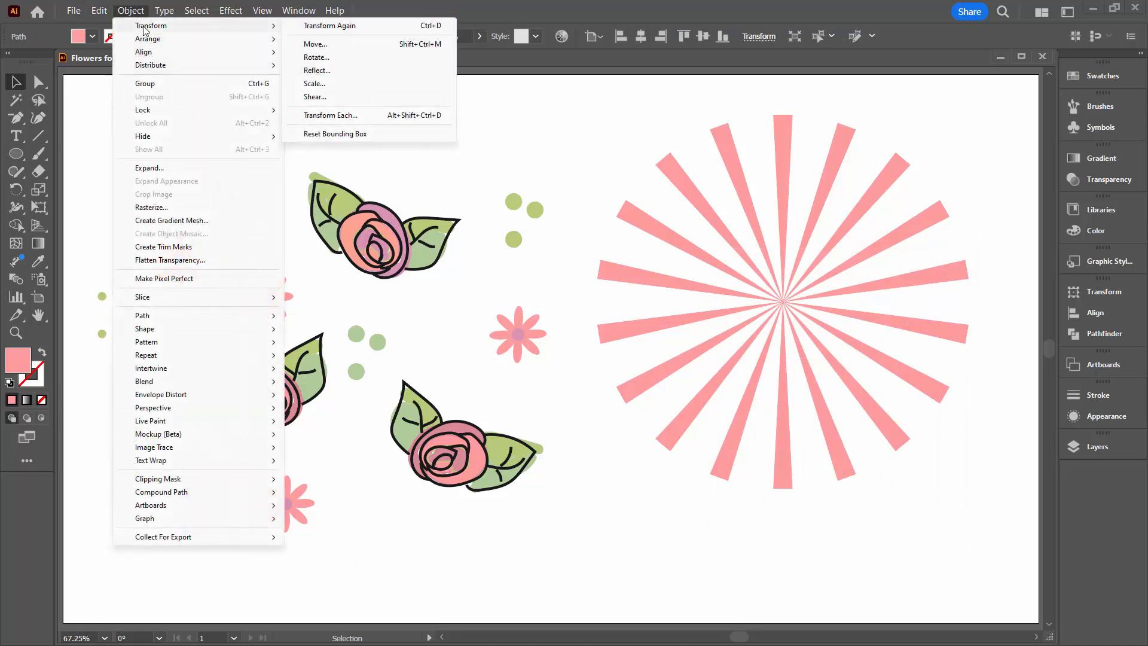
pyautogui.click(308, 71)
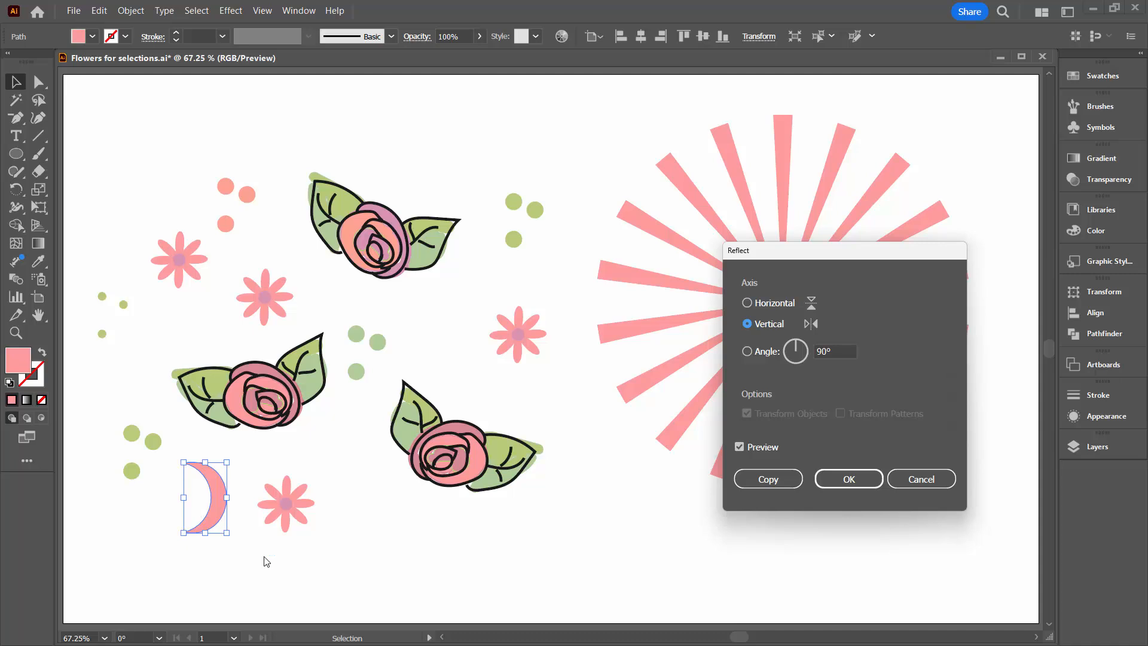
pyautogui.click(920, 481)
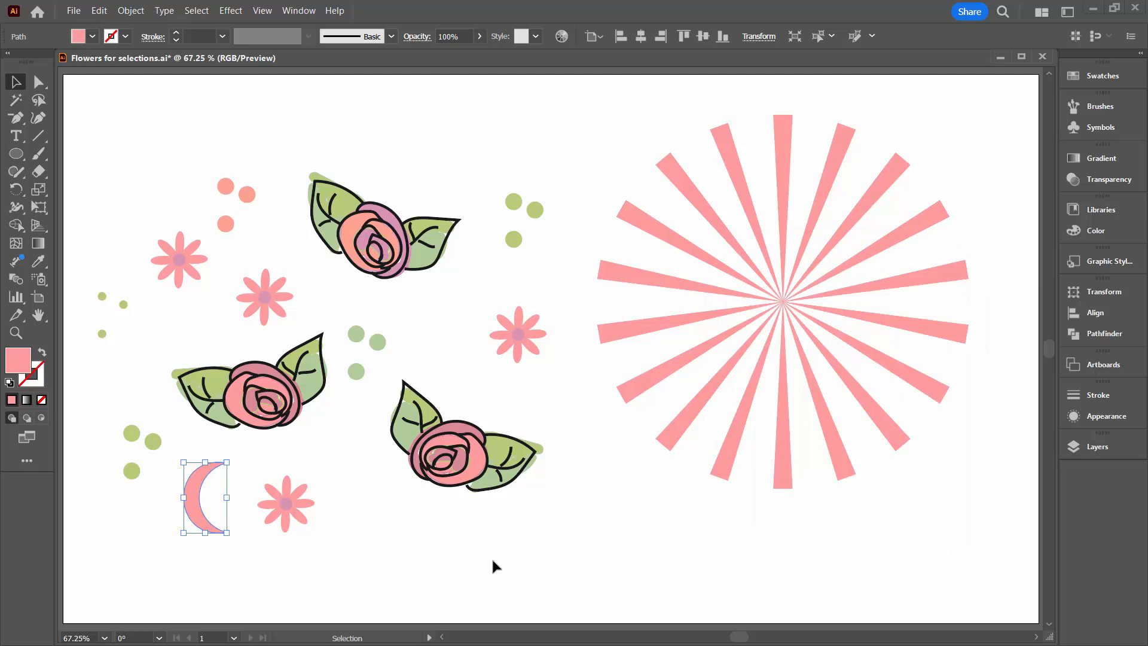
pyautogui.click(488, 566)
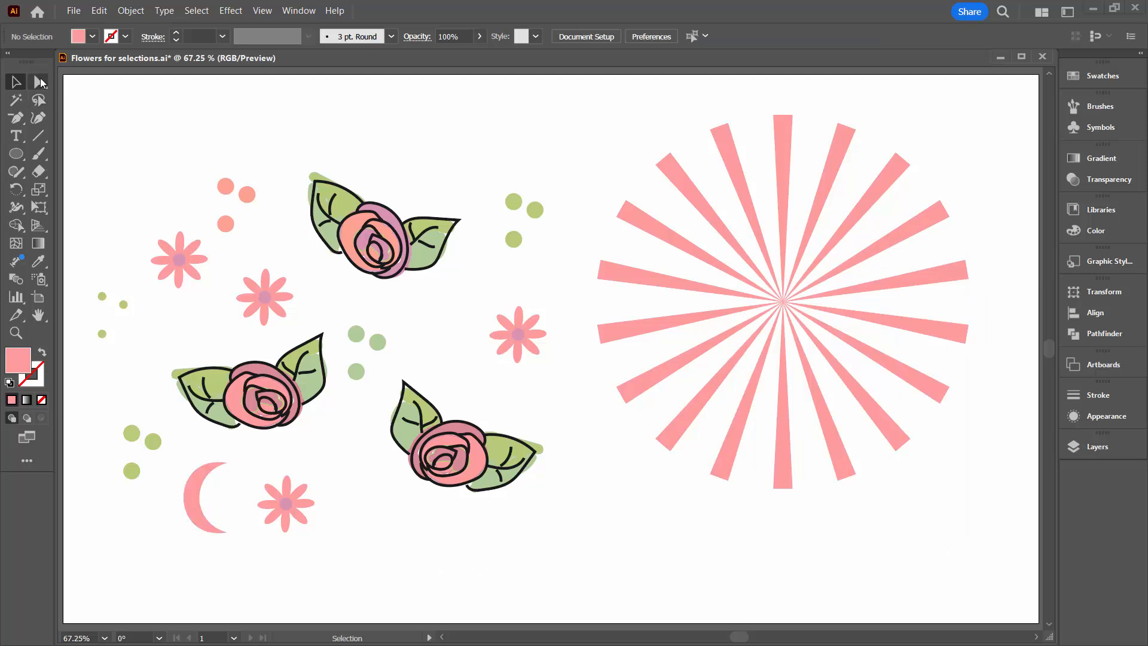
# Select the upper rose as a whole group with the Selection tool, locate it in a floating Layers panel, and deselect it.
pyautogui.moveTo(47, 89); pyautogui.dragTo(76, 108)
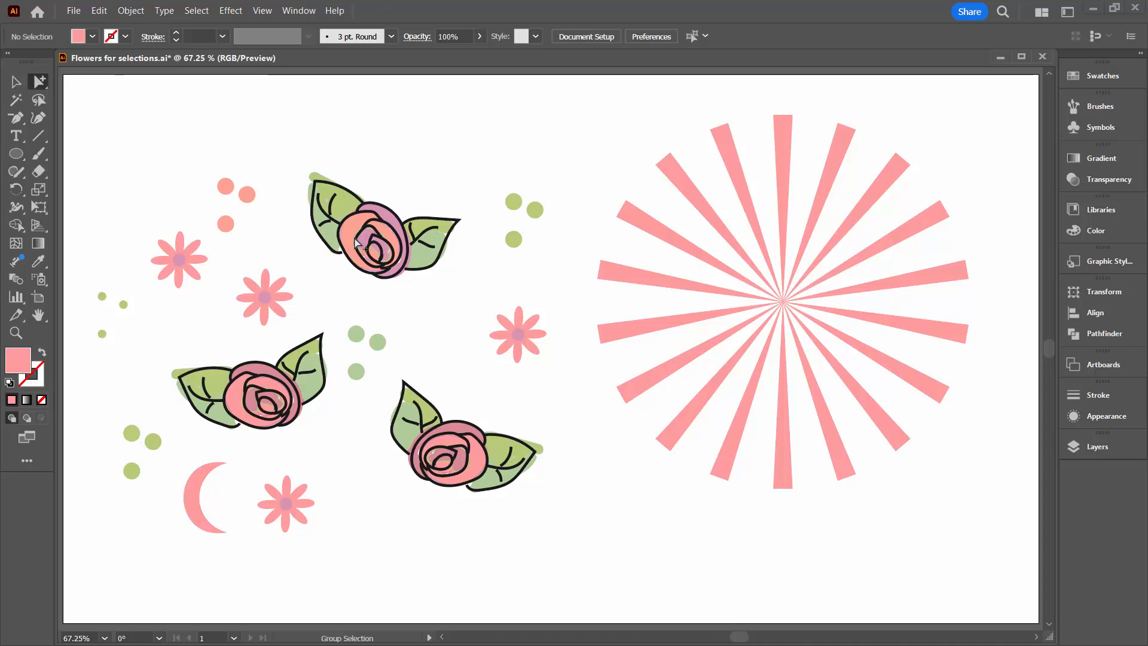
pyautogui.click(15, 82)
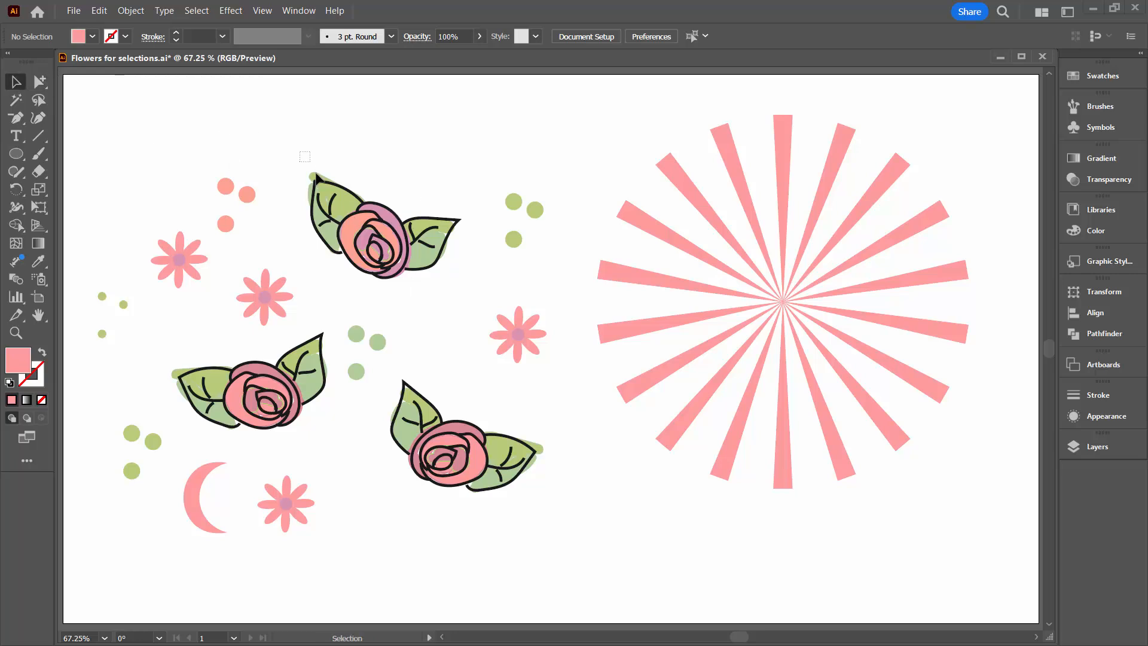
pyautogui.click(326, 188)
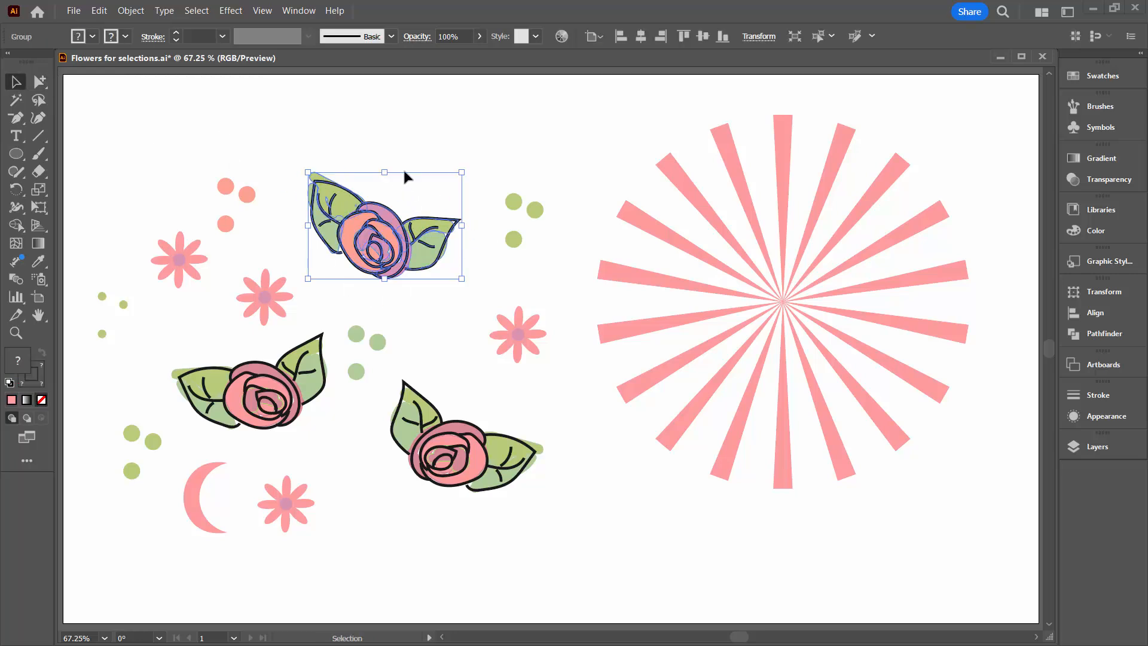
pyautogui.click(1096, 447)
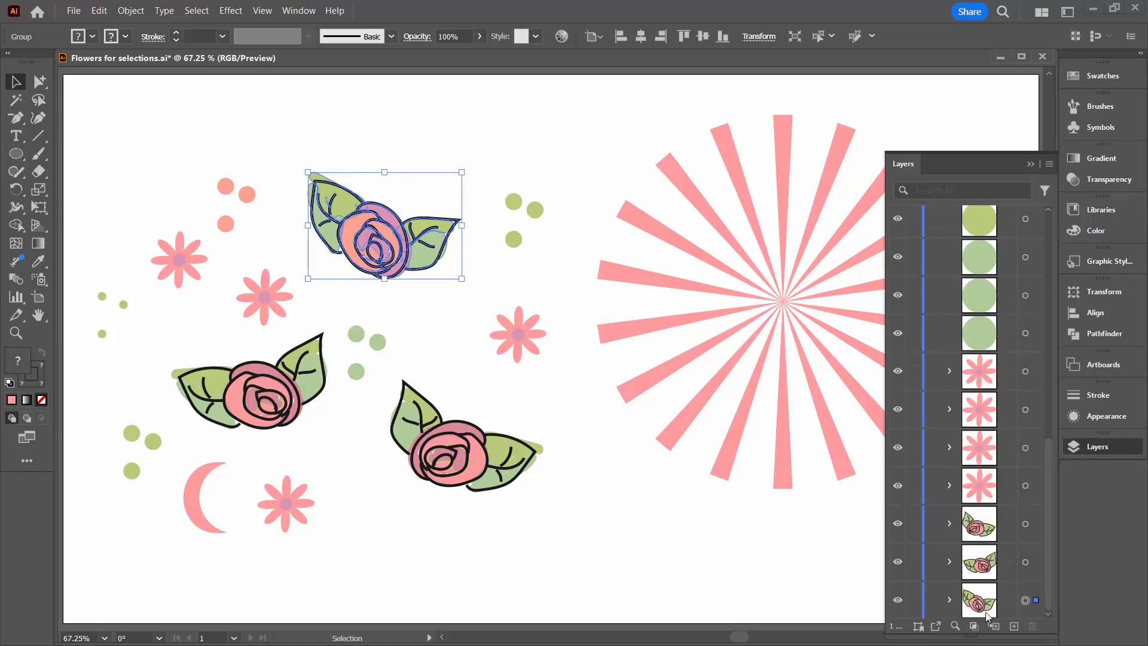
pyautogui.moveTo(924, 159); pyautogui.dragTo(870, 92)
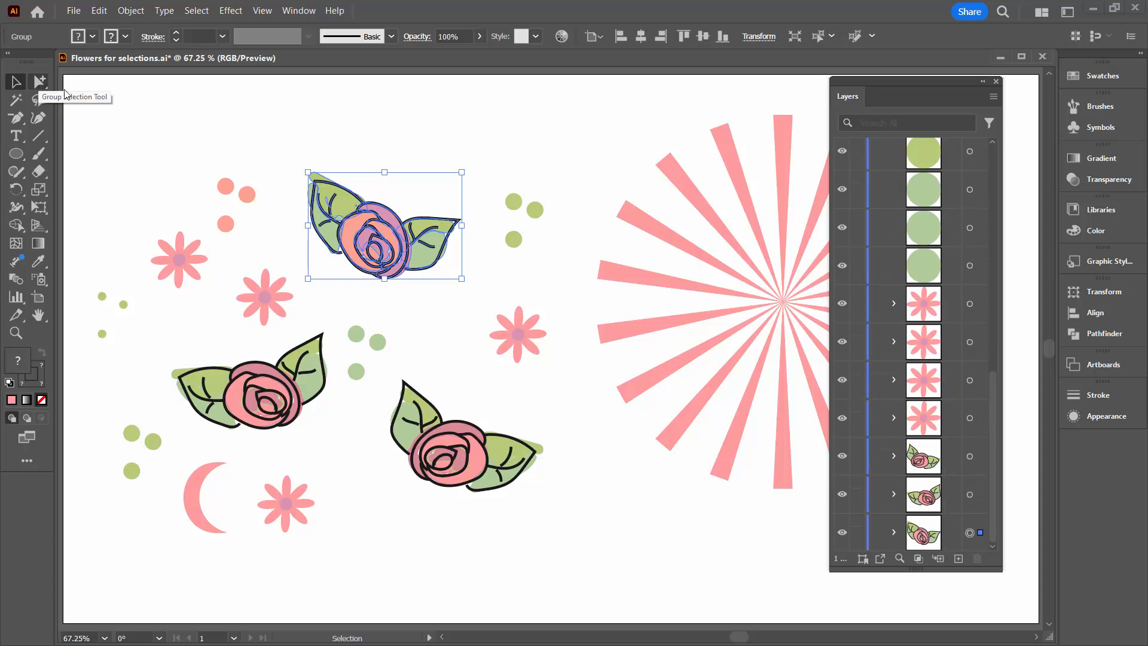
pyautogui.click(257, 144)
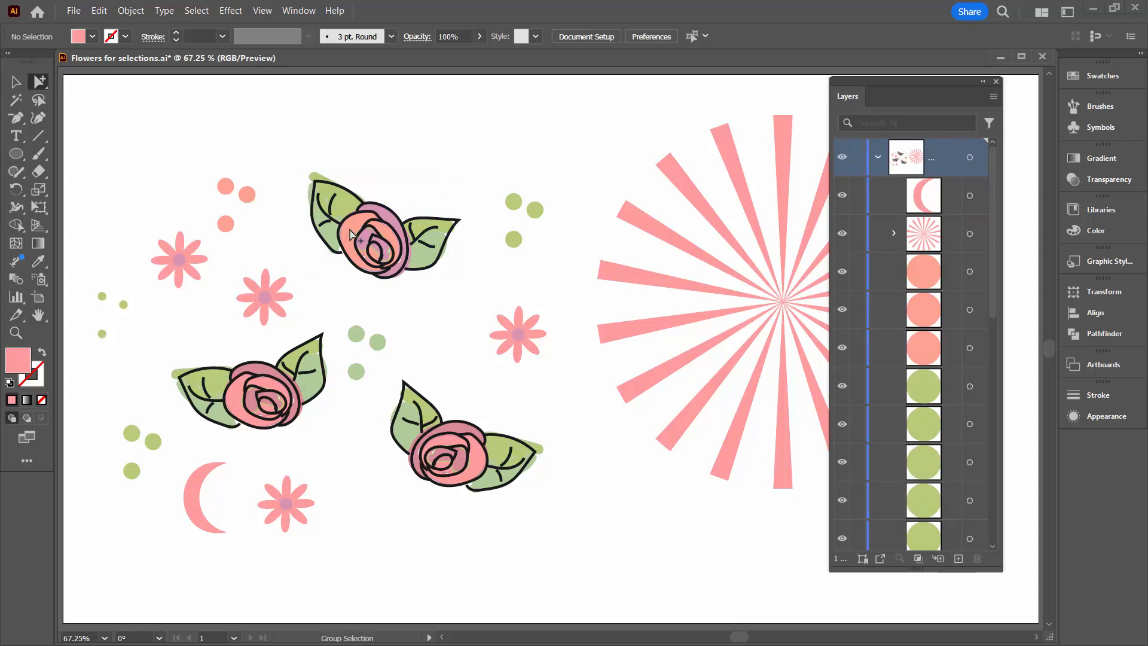
# Group-select the upper rose's orange petal shape, expand its nested groups in a widened Layers panel to examine it, and deselect it.
pyautogui.click(353, 230)
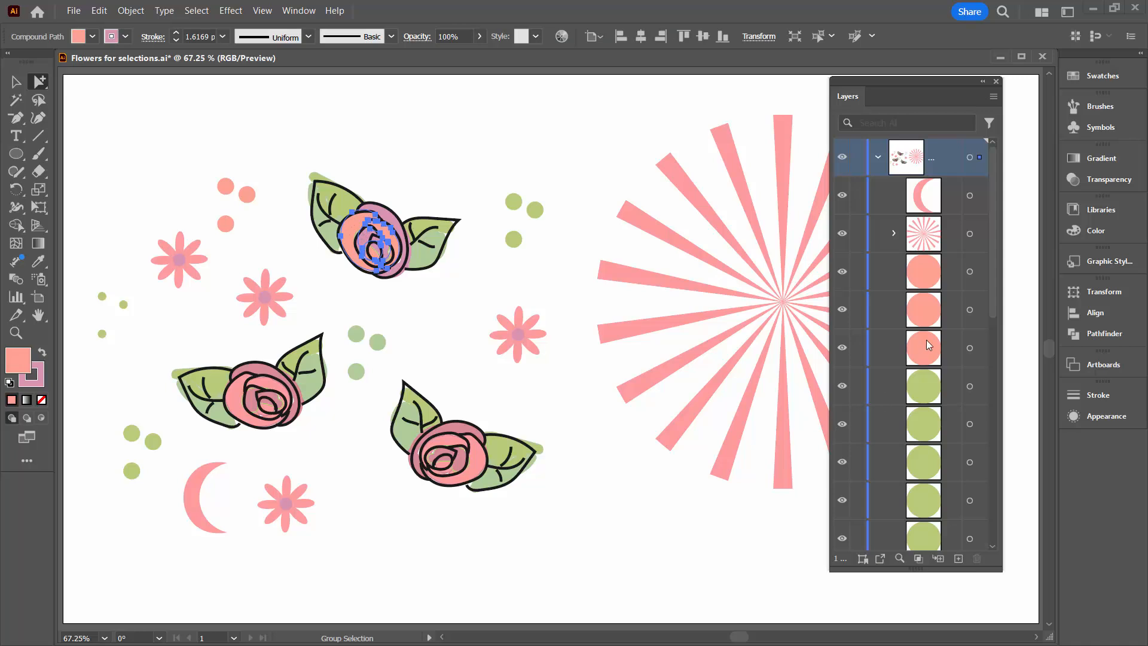
pyautogui.scroll(-8, 997, 261)
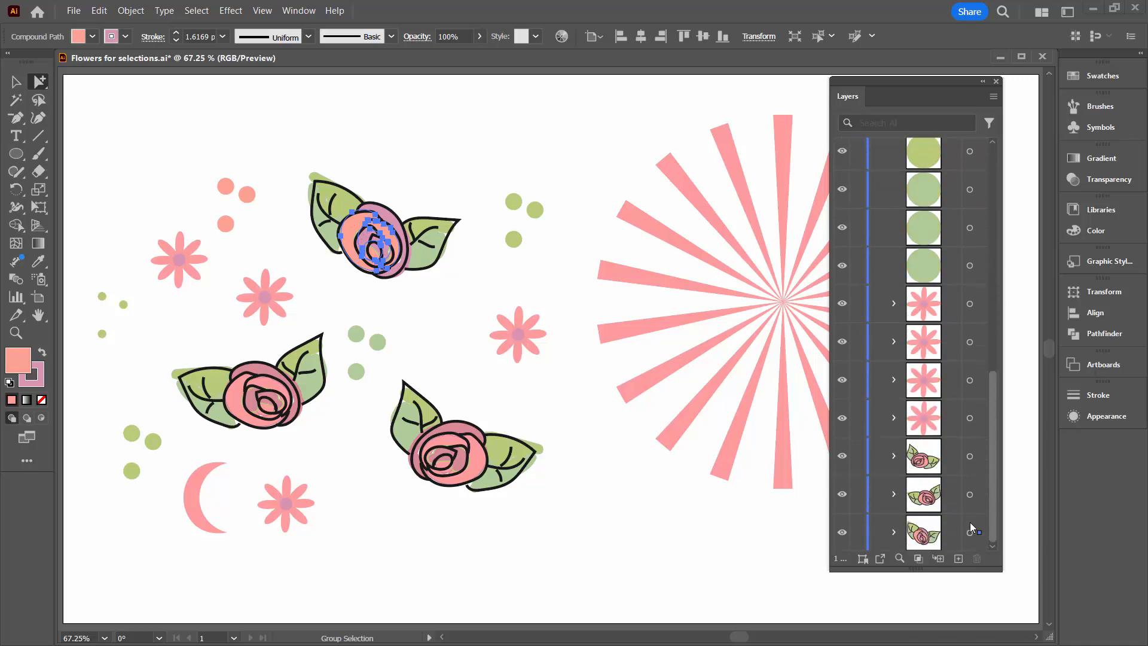
pyautogui.click(893, 533)
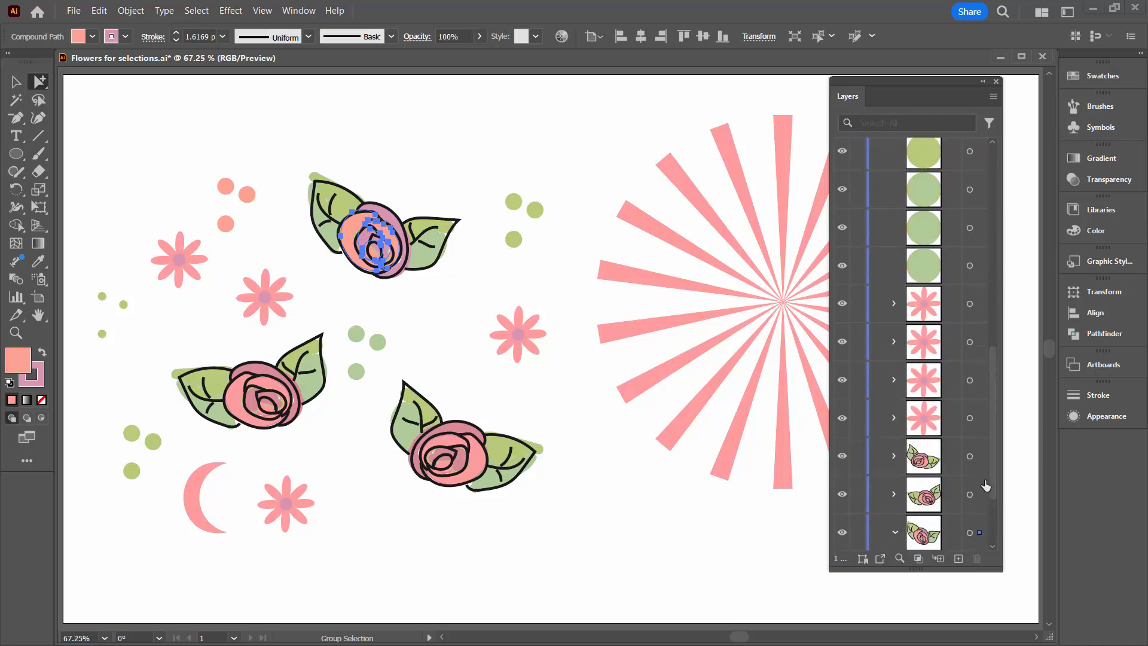
pyautogui.scroll(-3, 915, 514)
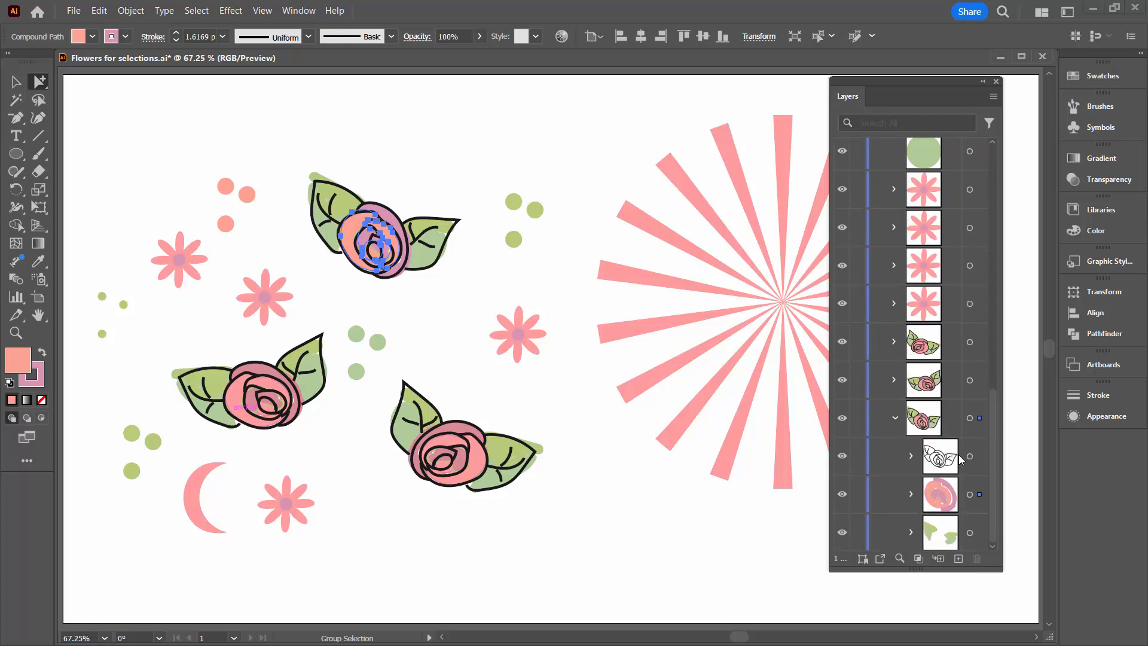
pyautogui.click(910, 494)
pyautogui.scroll(-3, 853, 489)
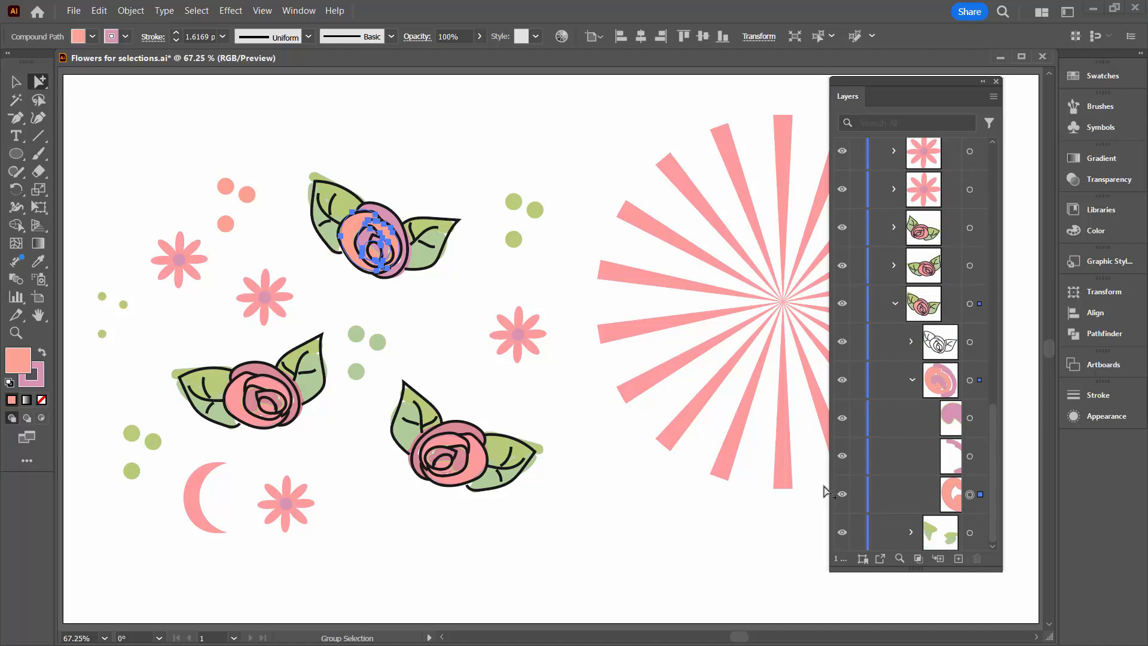
pyautogui.moveTo(829, 484); pyautogui.dragTo(725, 484)
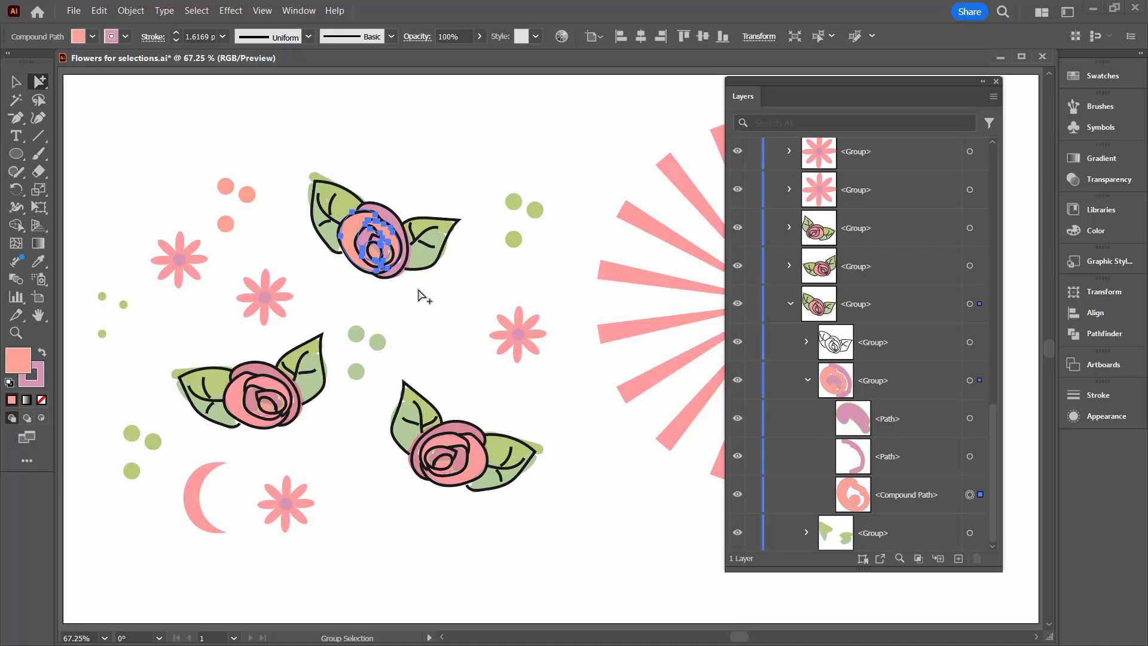
pyautogui.click(276, 162)
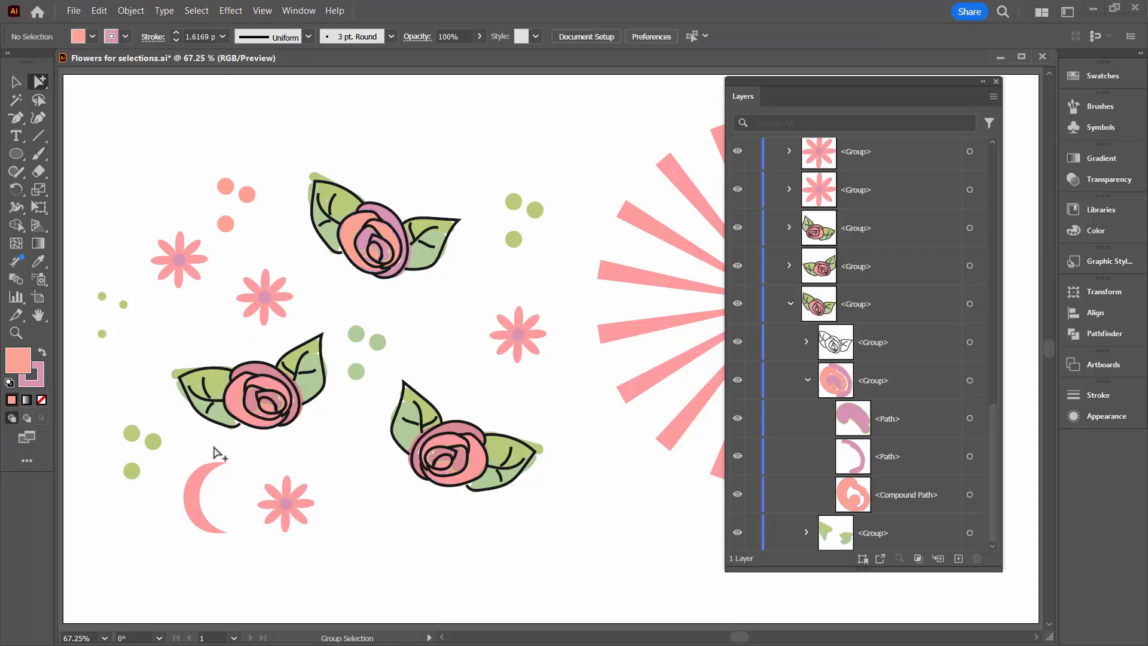
# Group-select the centre of the flower beside the crescent, select the whole flower with the Selection tool, and deselect it.
pyautogui.click(287, 506)
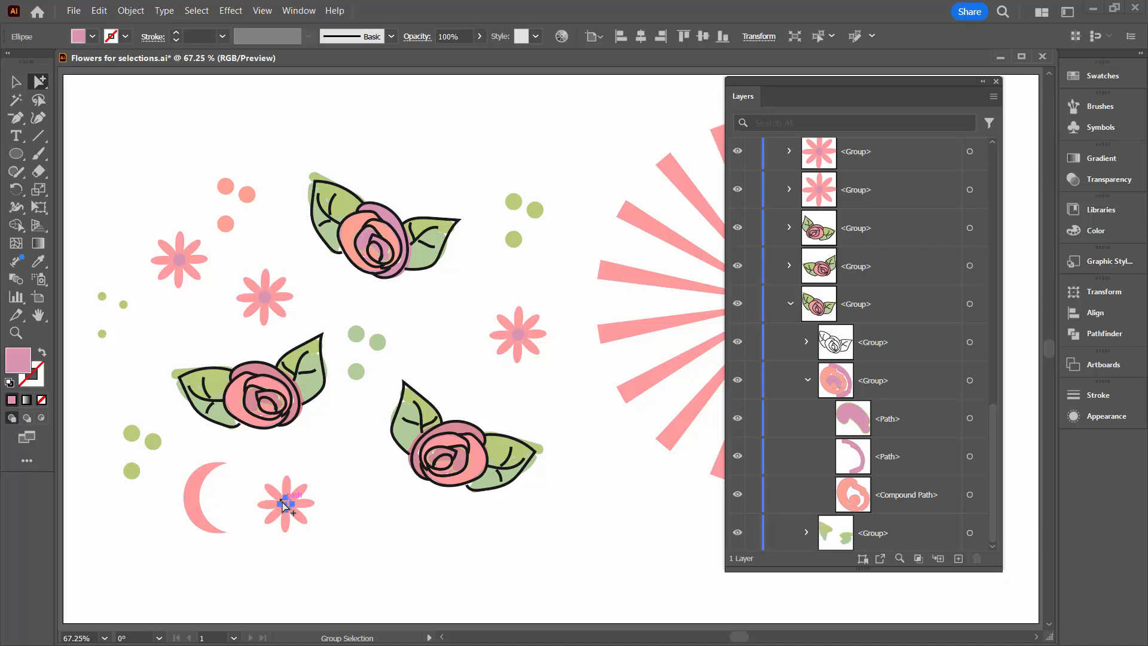
pyautogui.click(8, 80)
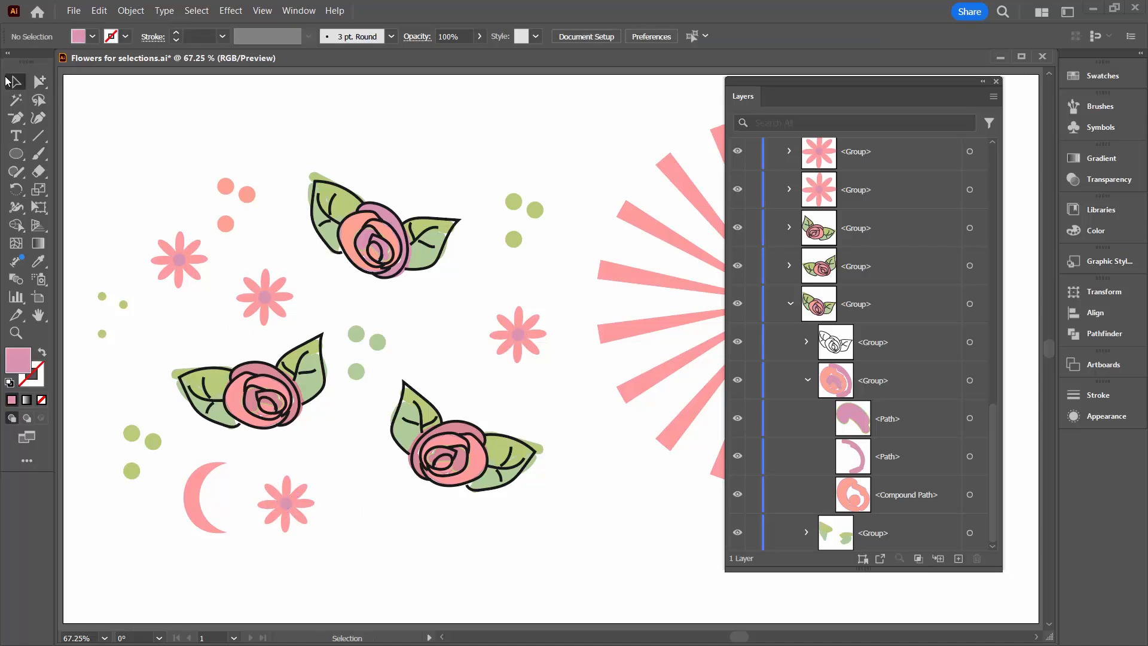
pyautogui.click(286, 529)
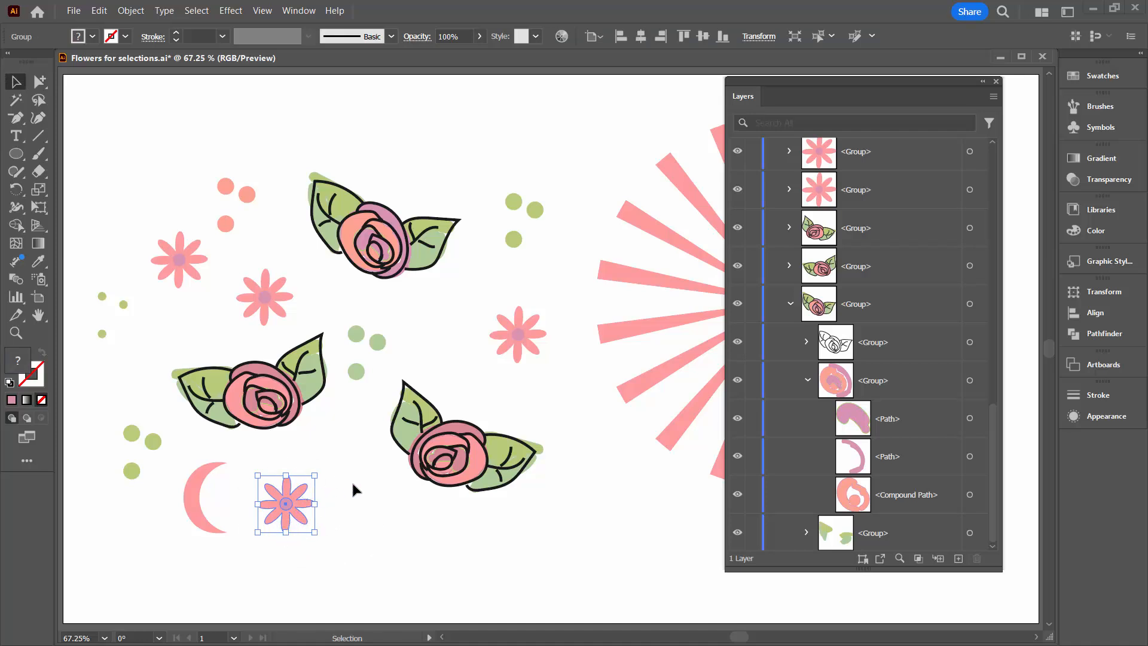
pyautogui.click(39, 81)
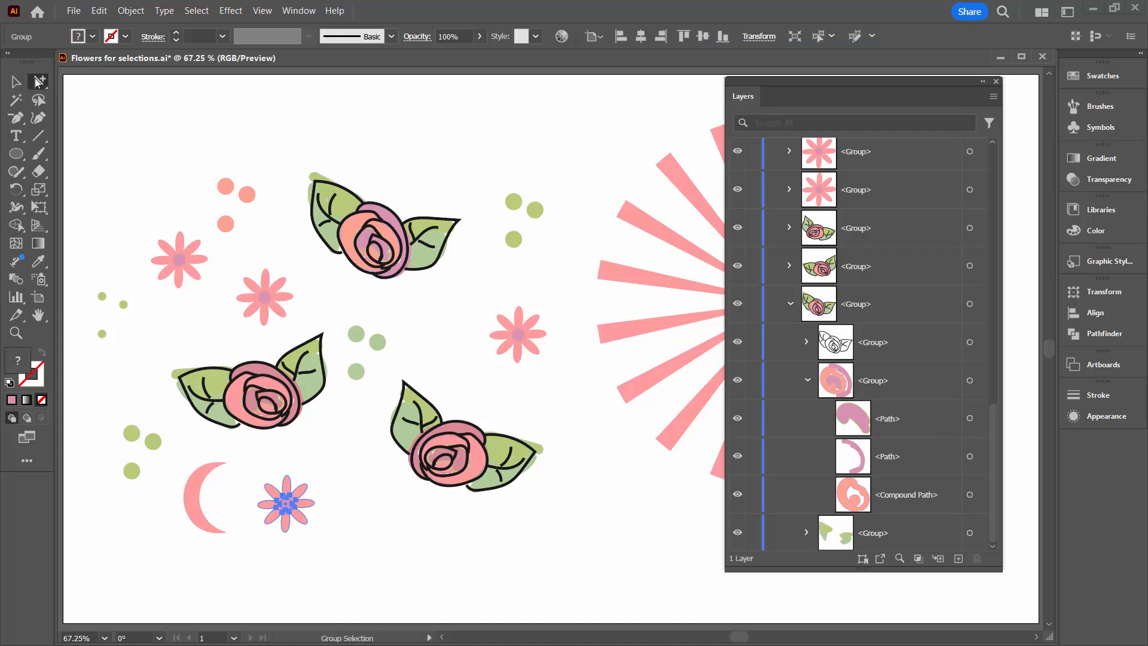
pyautogui.click(425, 566)
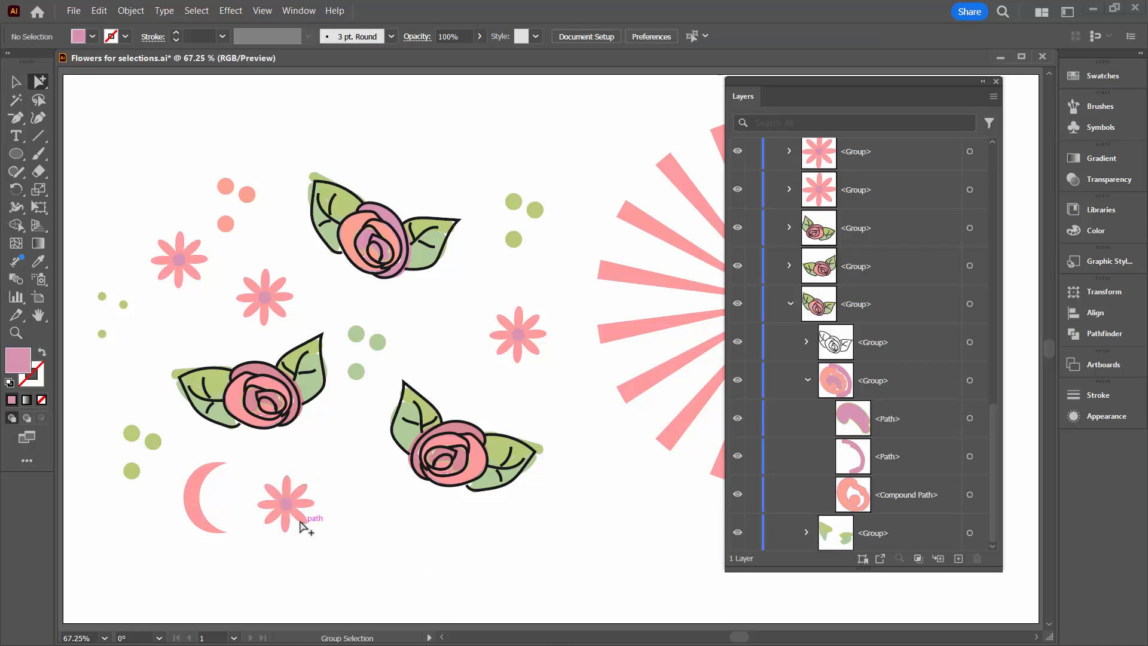
# Group-select the centre ellipse and the petals of the flower beside the crescent separately, and deselect with the Selection tool active.
pyautogui.click(288, 506)
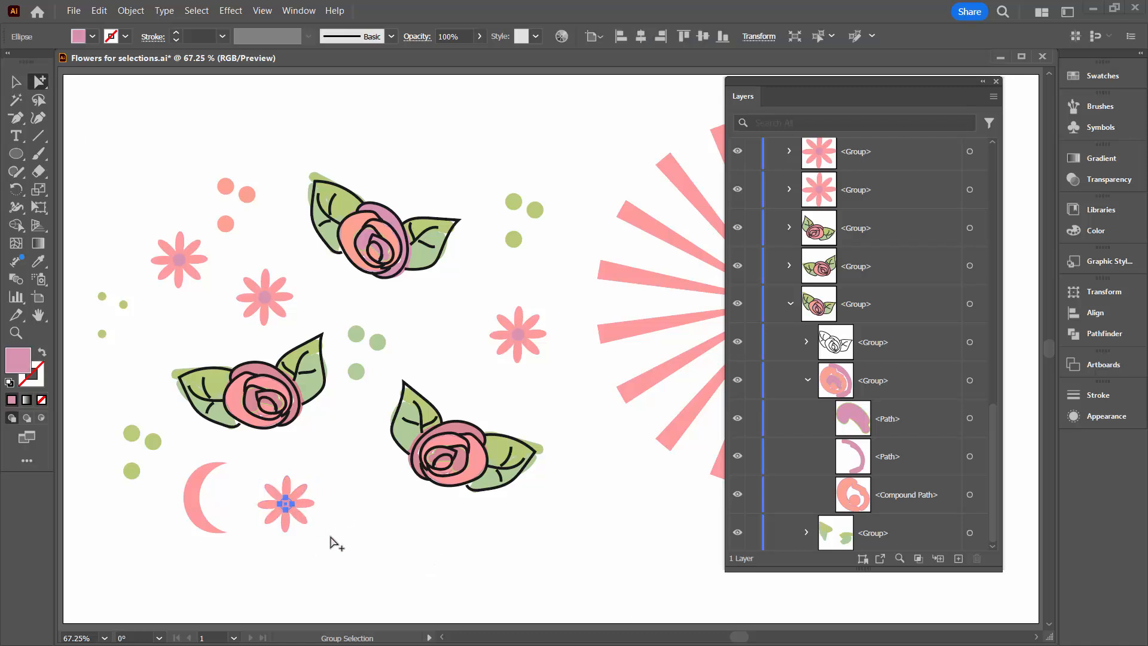
pyautogui.click(303, 525)
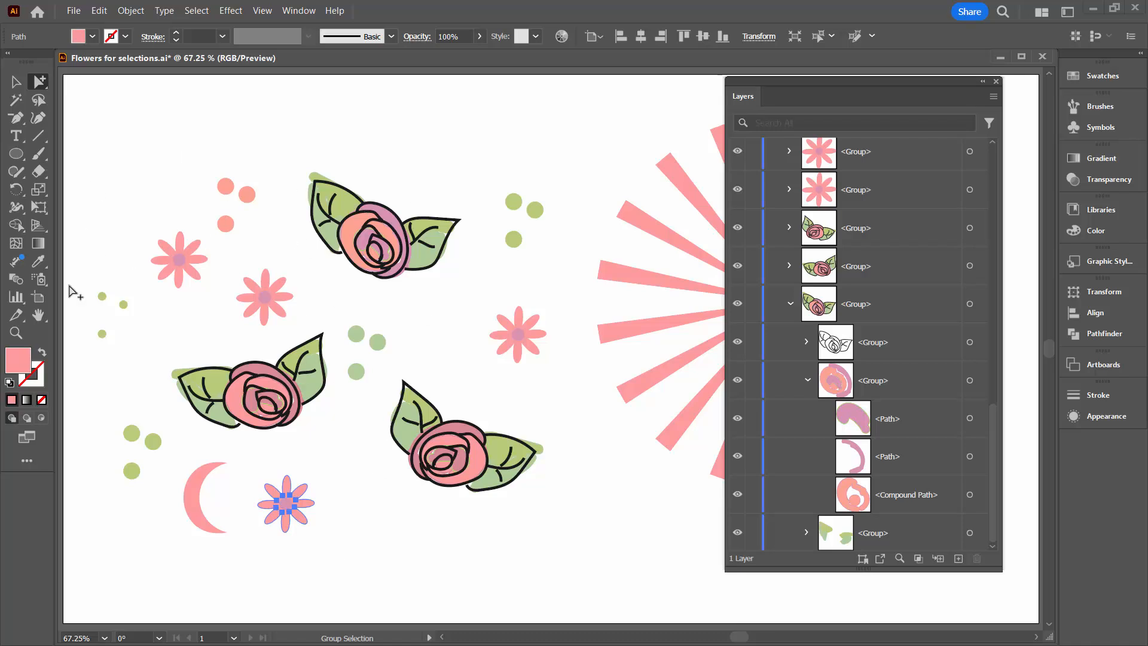
pyautogui.press('v')
pyautogui.click(145, 536)
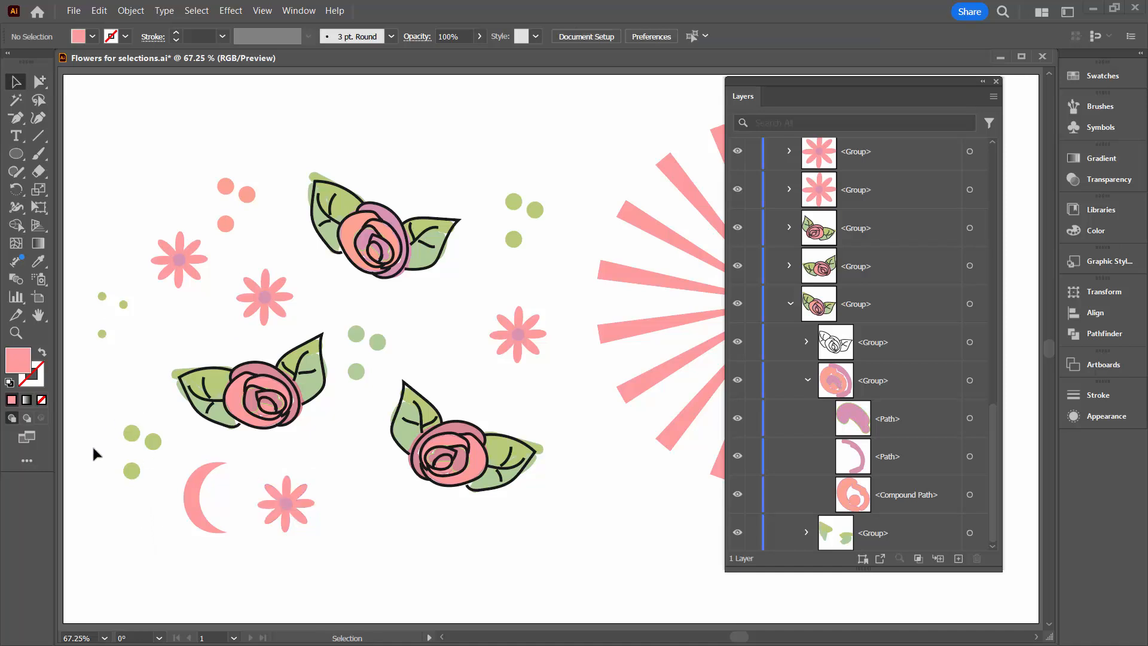
# Select the lowest green dot in the cluster beside the crescent, extend the selection to all objects of the same shape, and deselect.
pyautogui.moveTo(154, 496); pyautogui.dragTo(153, 495)
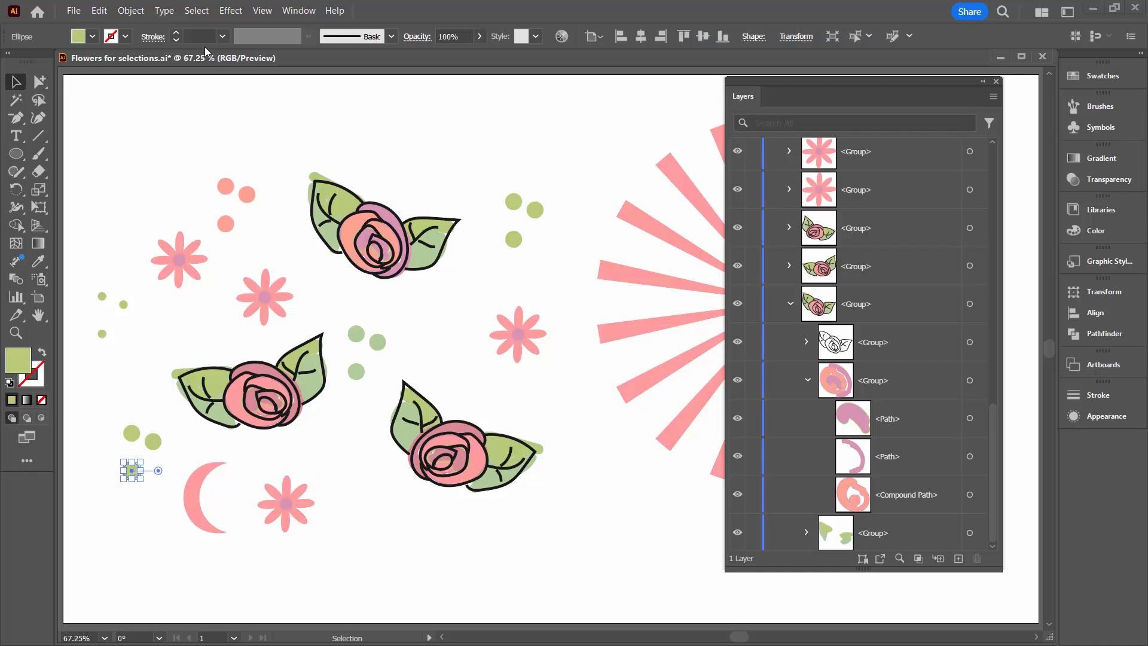
pyautogui.click(192, 13)
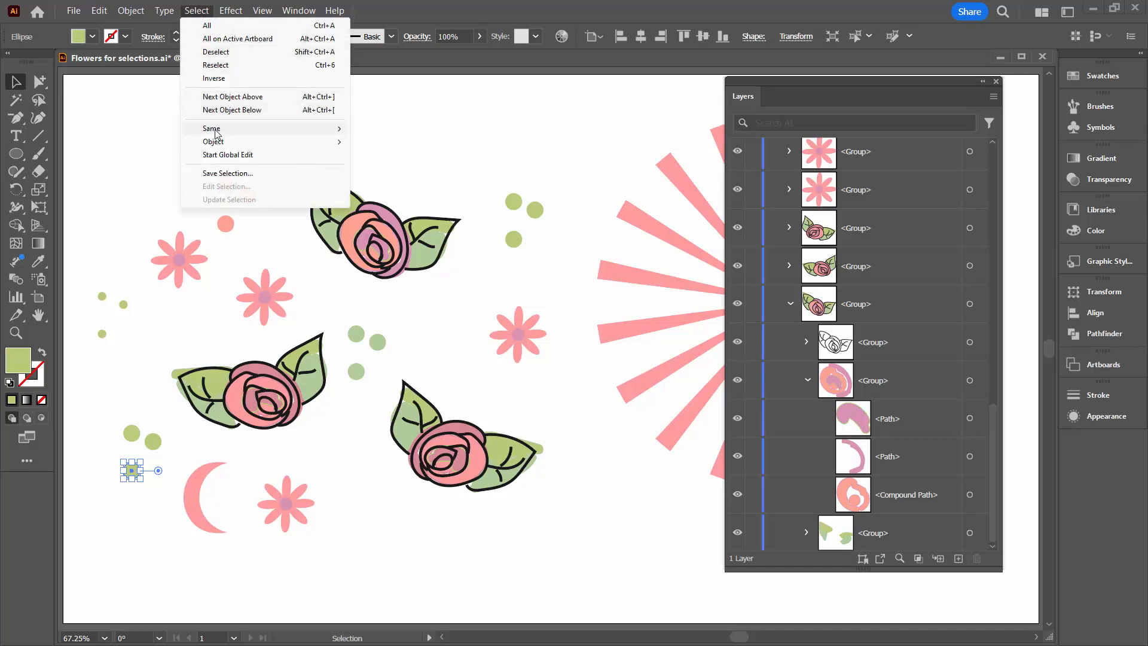
pyautogui.moveTo(216, 133)
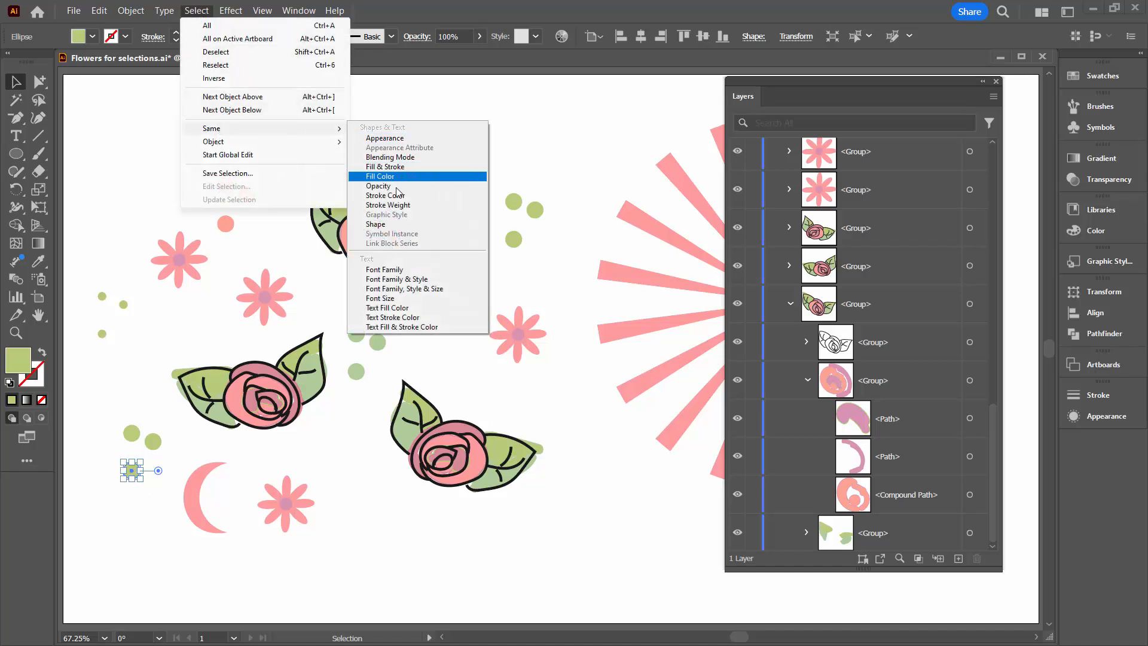
pyautogui.click(377, 224)
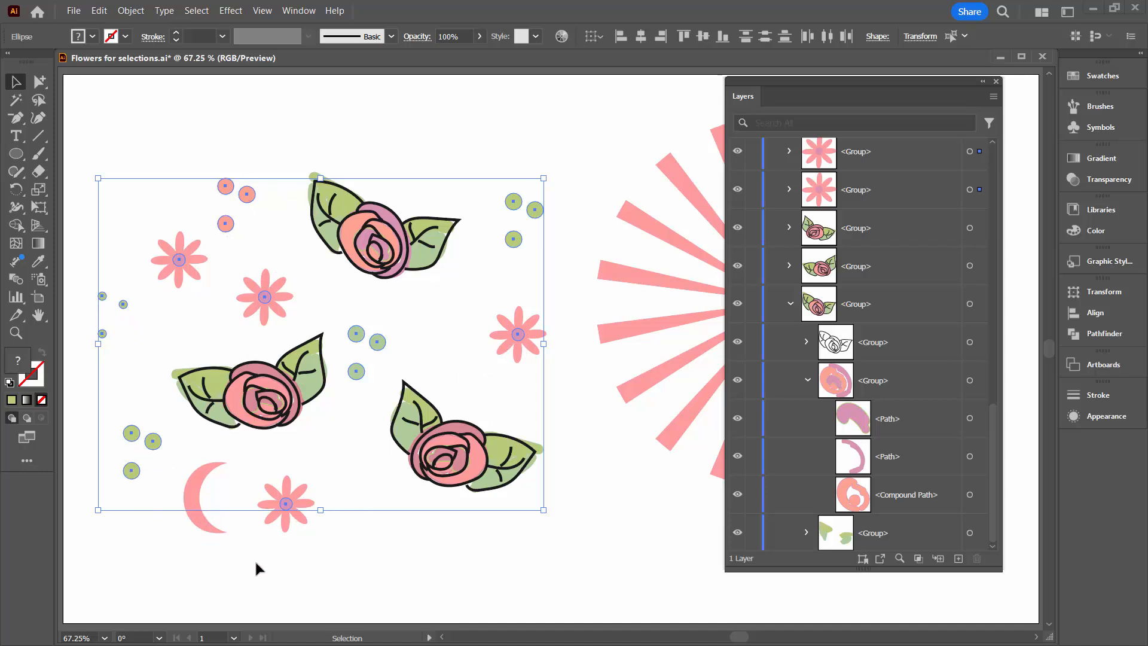
pyautogui.click(252, 88)
# Group-select the petals of the flower beside the crescent, examine their layer entry and the Select Same options, and deselect them.
pyautogui.click(36, 83)
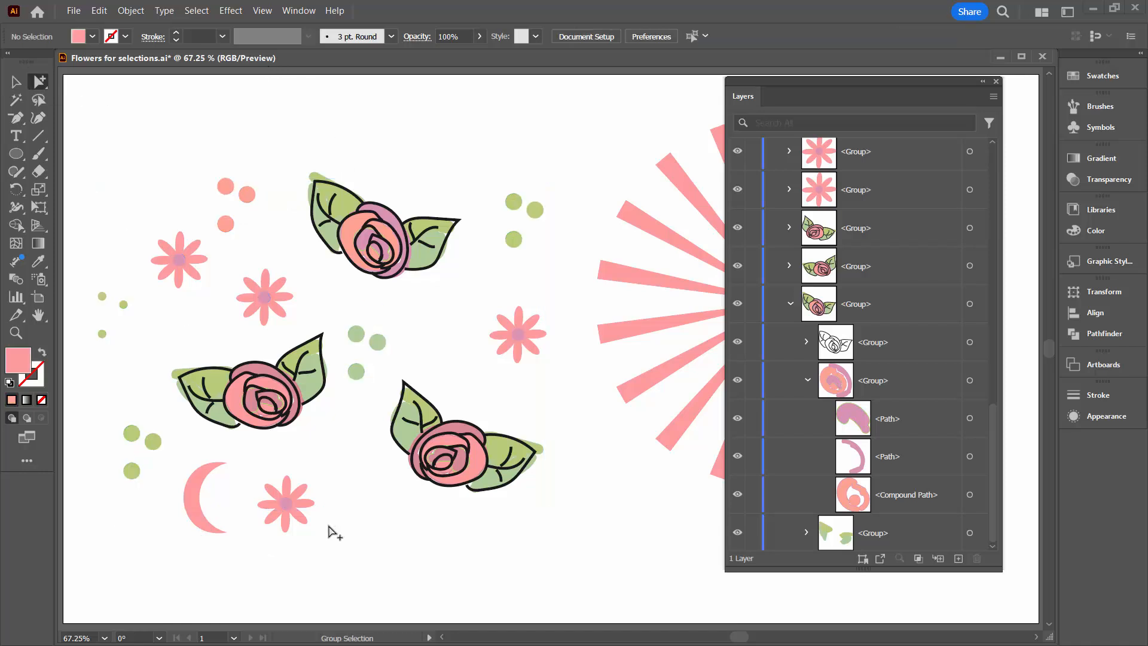
pyautogui.click(305, 519)
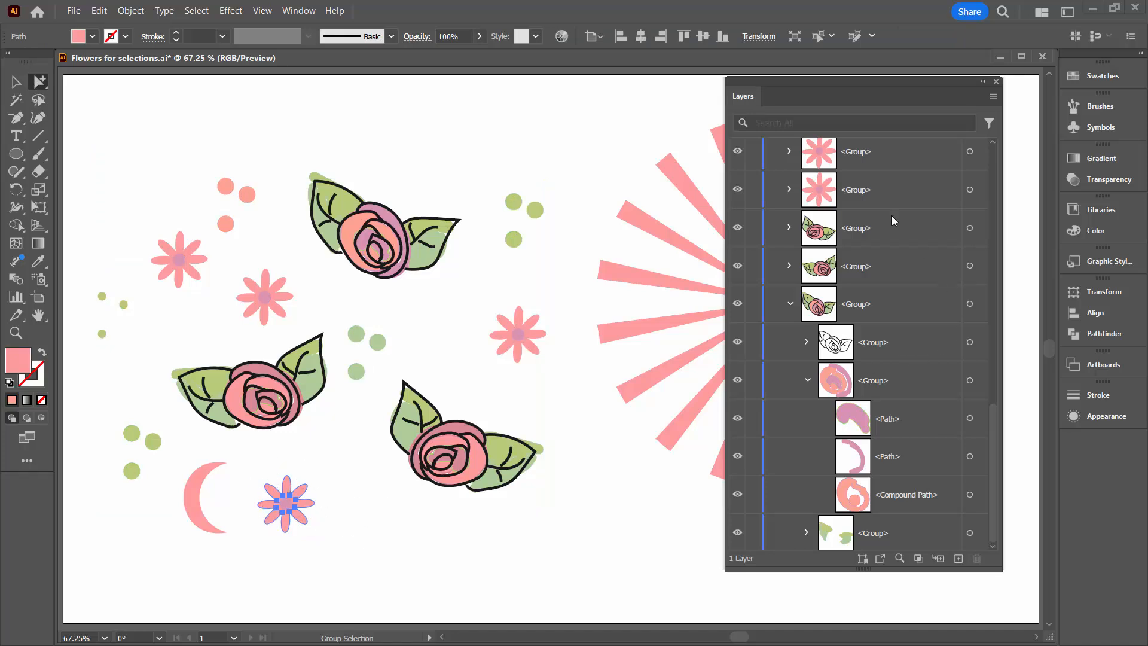
pyautogui.moveTo(993, 428); pyautogui.dragTo(997, 321)
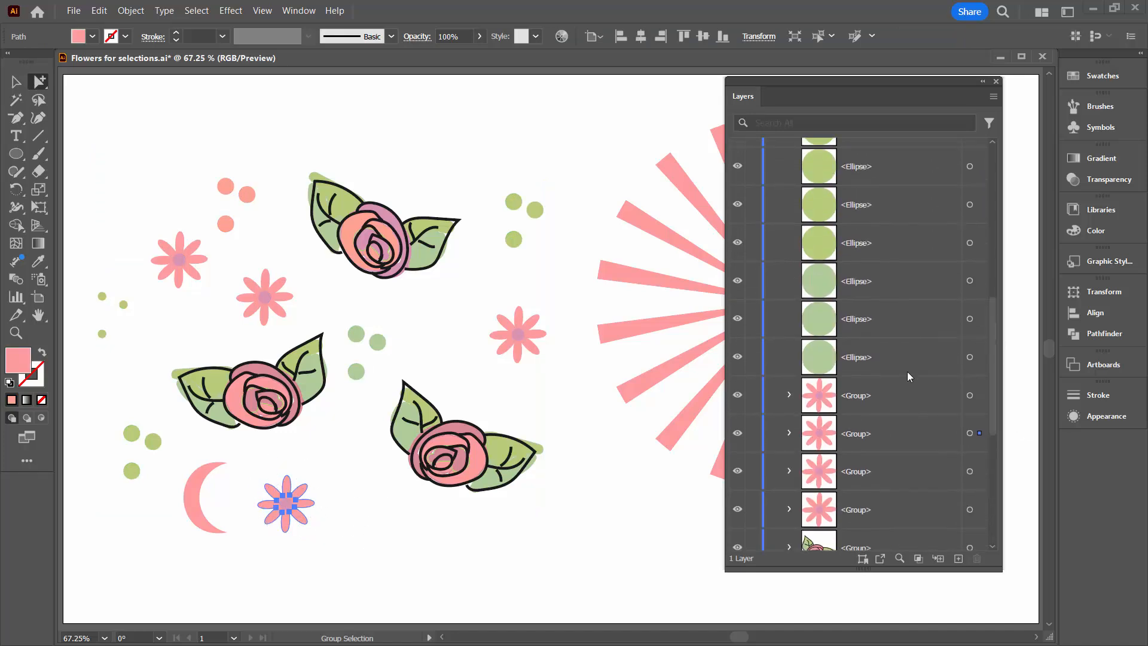
pyautogui.click(788, 432)
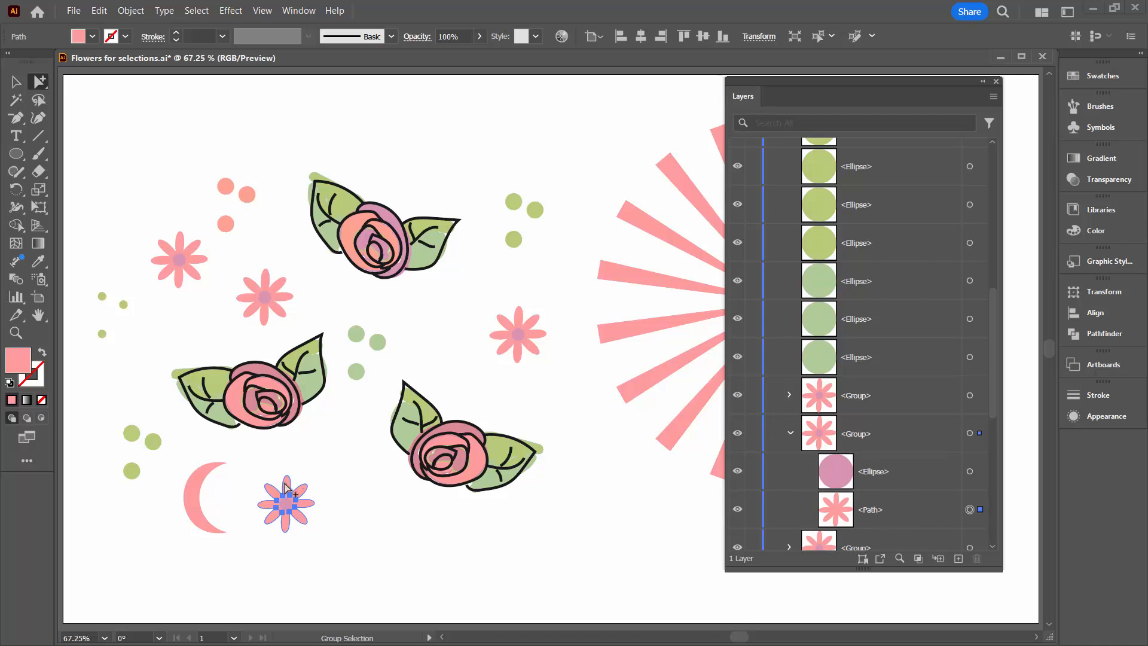
pyautogui.click(196, 10)
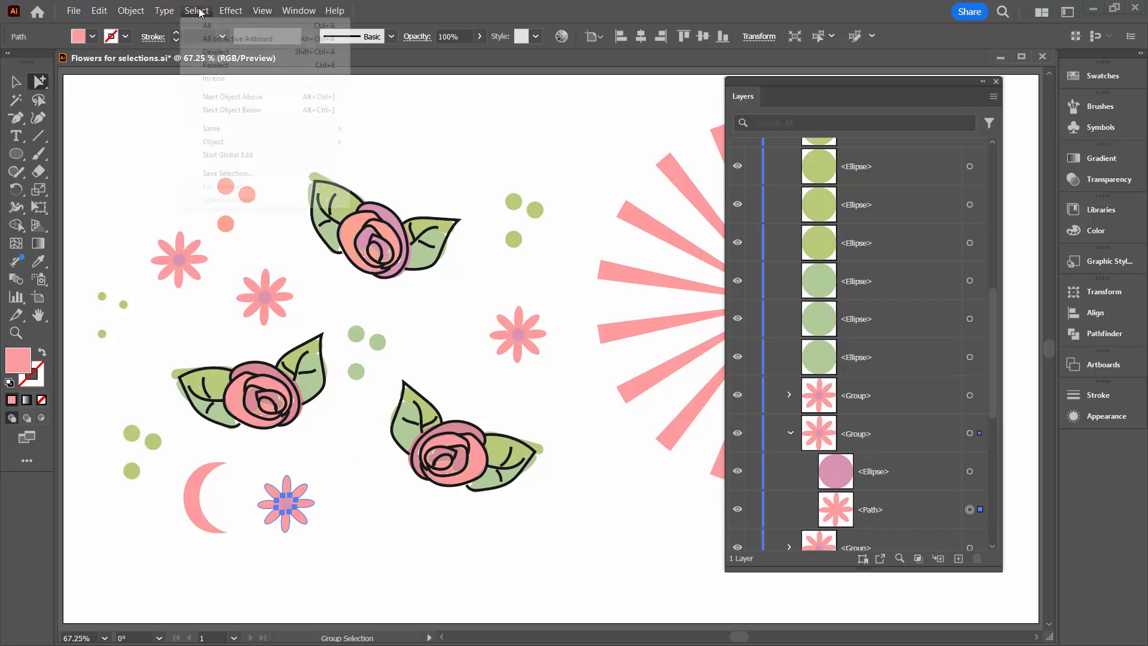
pyautogui.moveTo(208, 129)
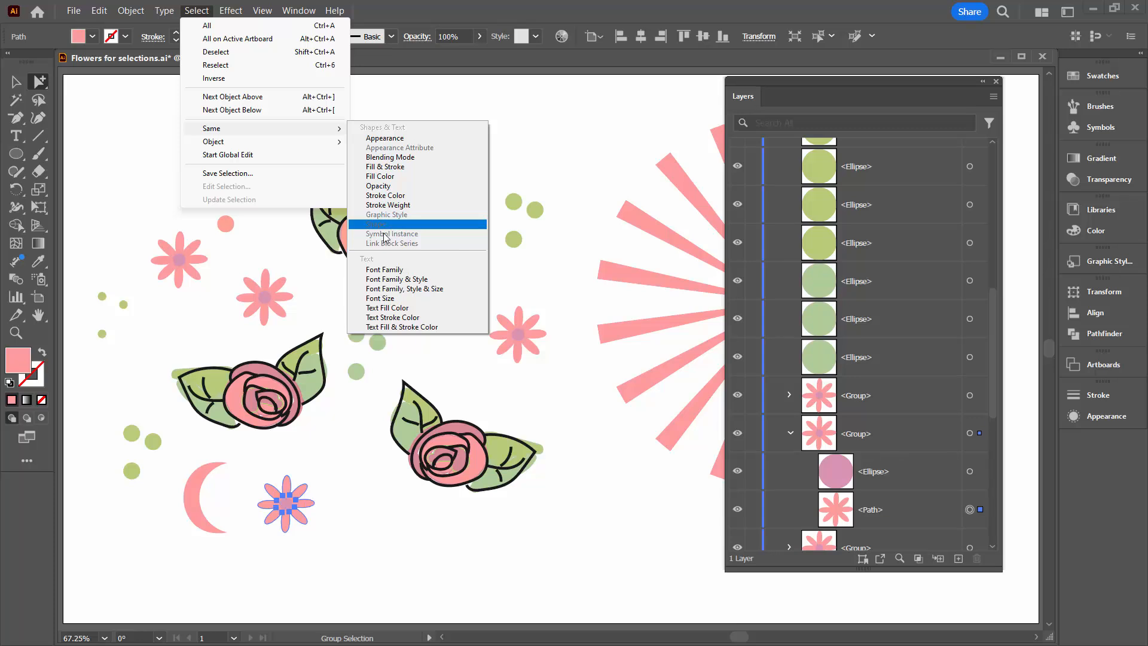
pyautogui.click(489, 61)
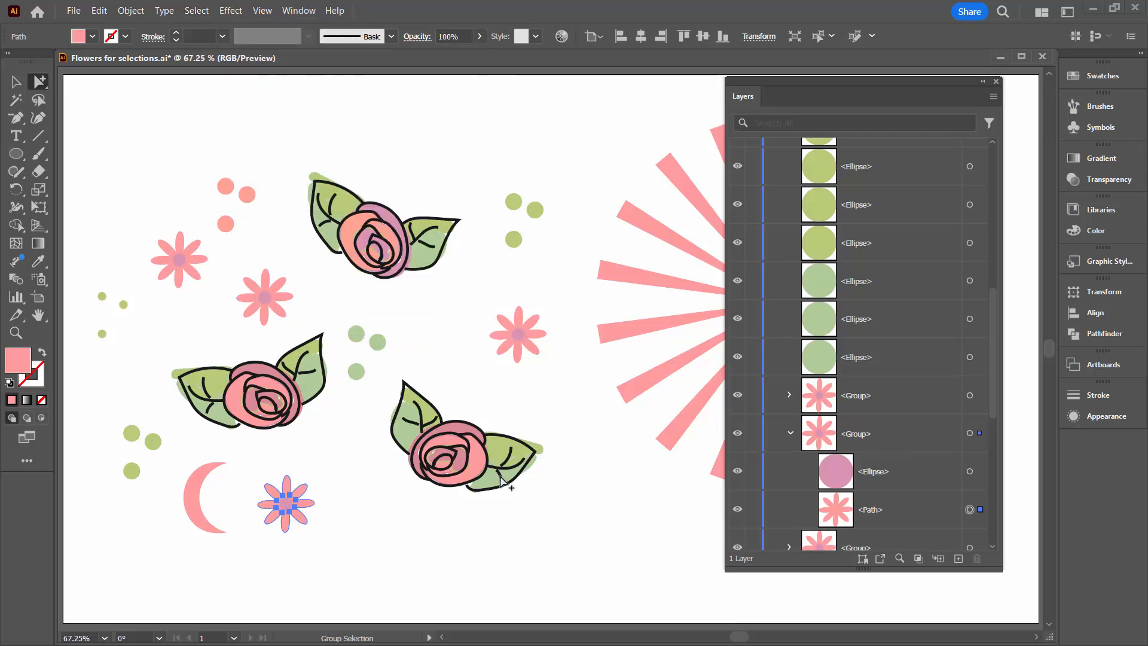
pyautogui.click(374, 448)
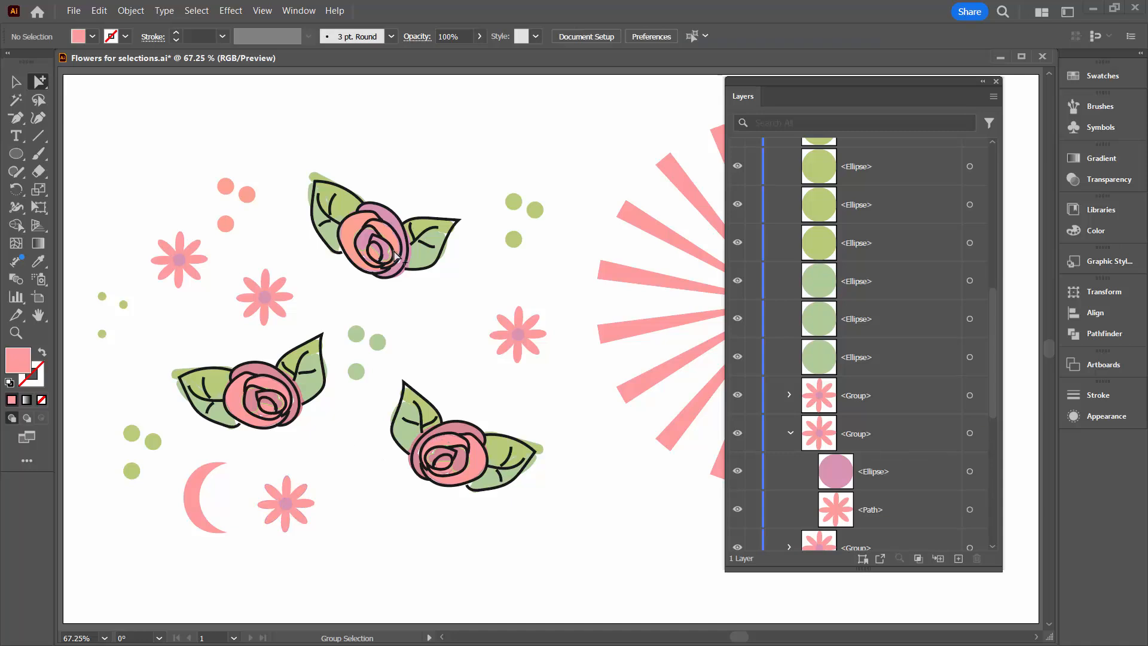
# With the Selection tool, select a green dot beside the crescent, extend the selection to all objects with the same fill color, and deselect.
pyautogui.click(16, 84)
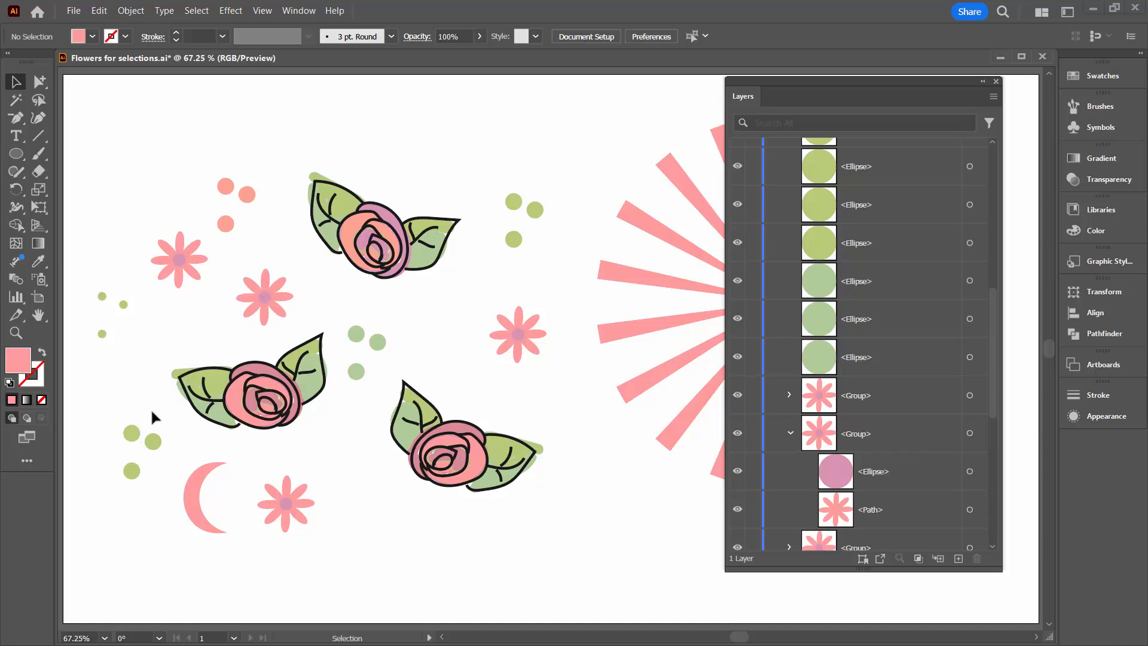
pyautogui.click(153, 443)
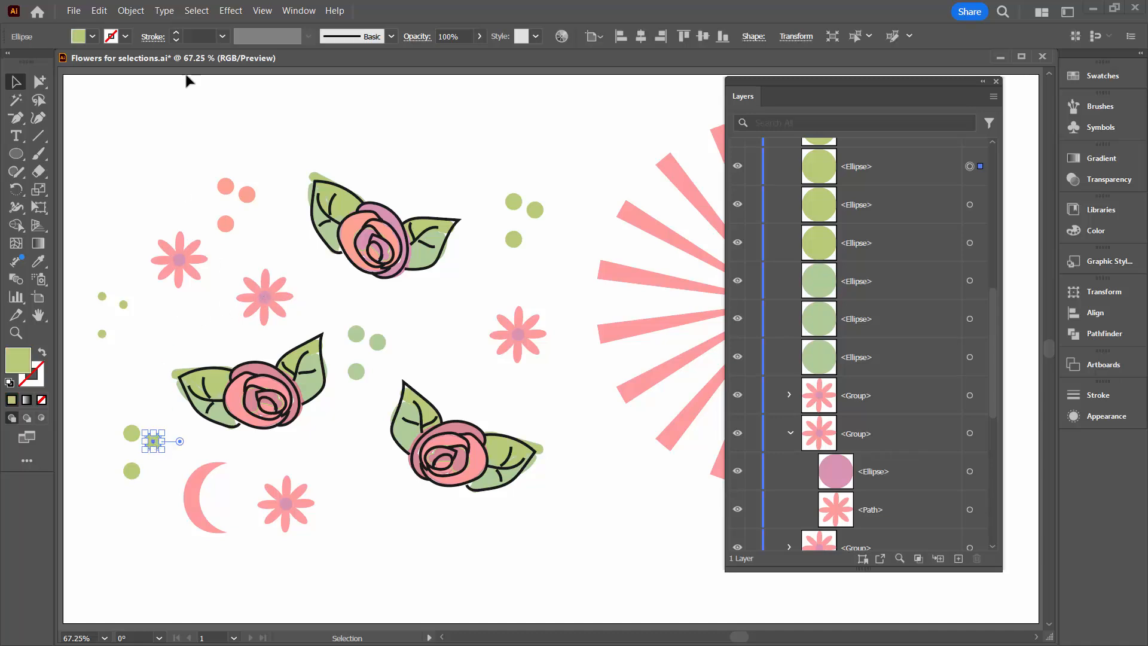
pyautogui.click(200, 12)
pyautogui.moveTo(332, 129)
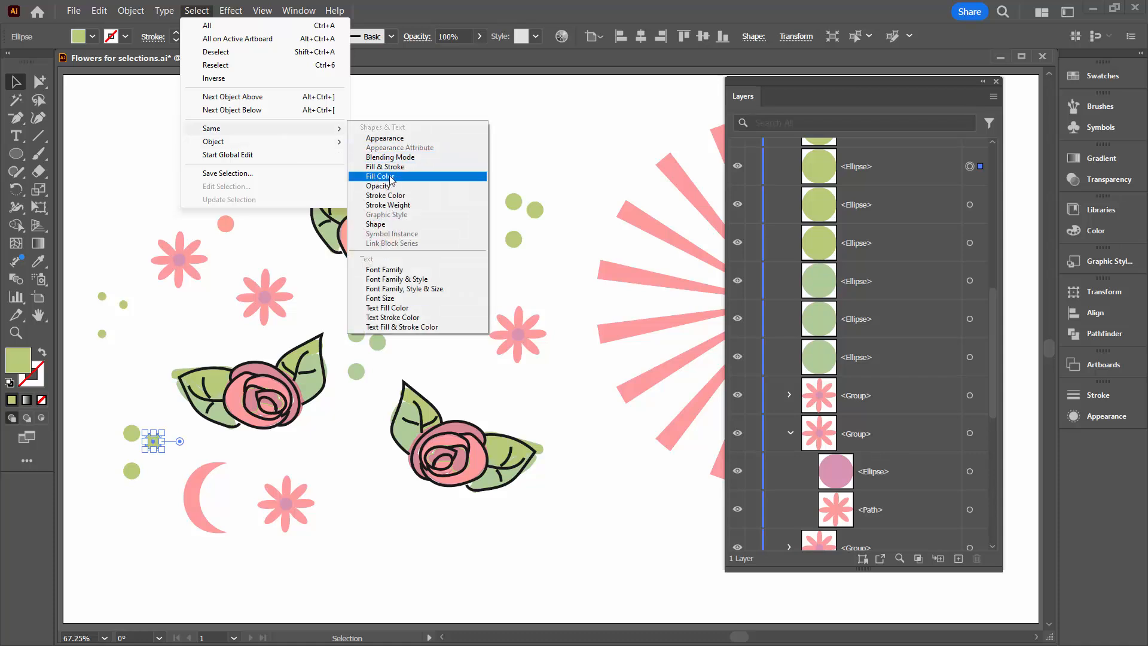
pyautogui.click(389, 177)
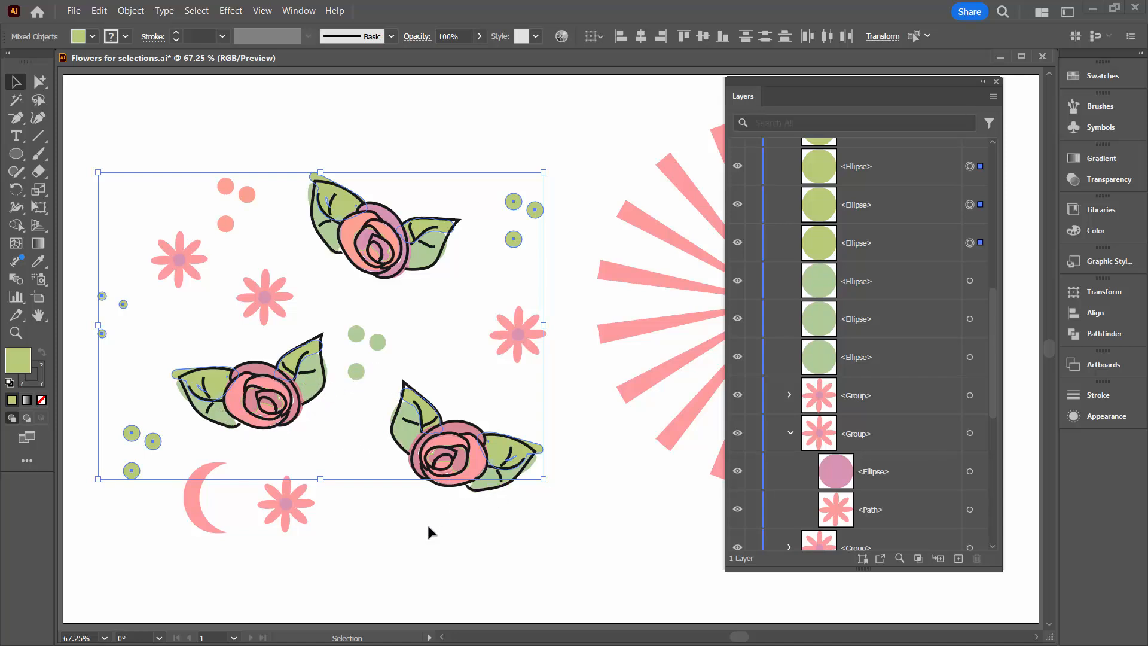
pyautogui.click(401, 554)
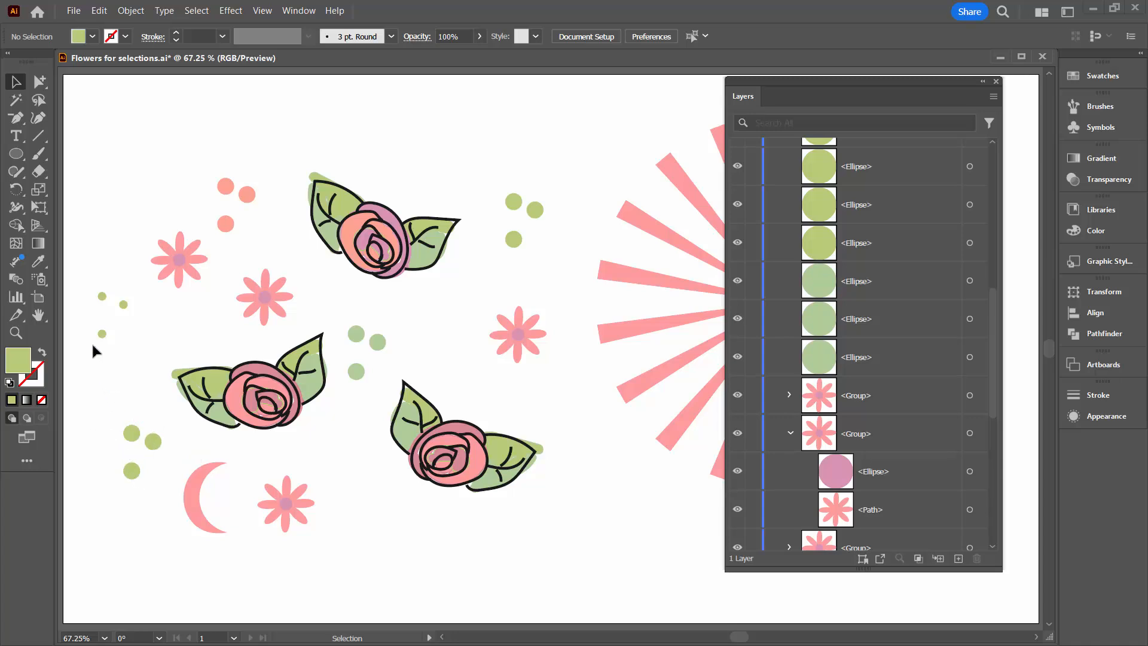
# Activate the Magic Wand, open its options, and move them clear of the roses, beside the sunburst.
pyautogui.click(16, 101)
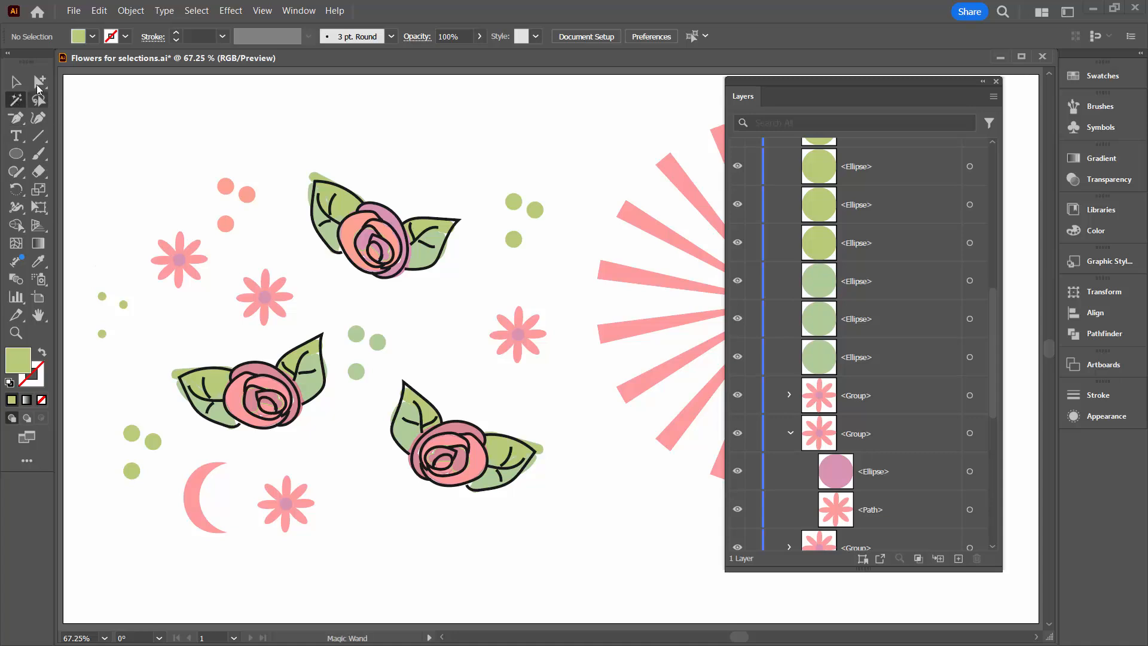
pyautogui.doubleClick(16, 102)
pyautogui.moveTo(142, 306); pyautogui.dragTo(379, 471)
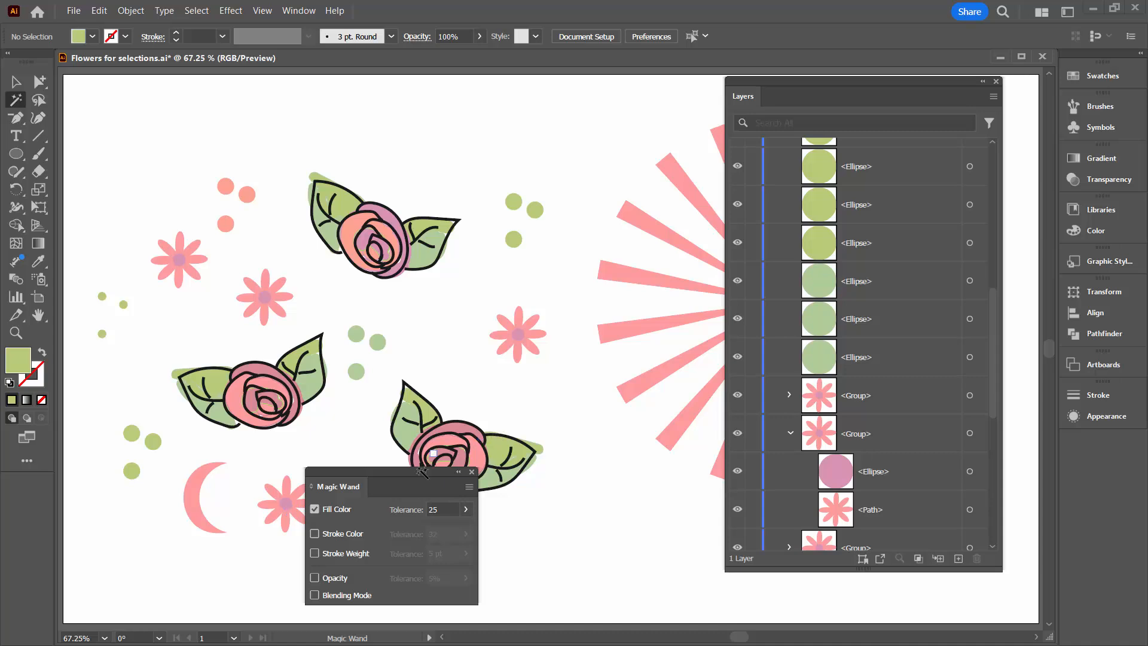
pyautogui.moveTo(411, 470); pyautogui.dragTo(628, 478)
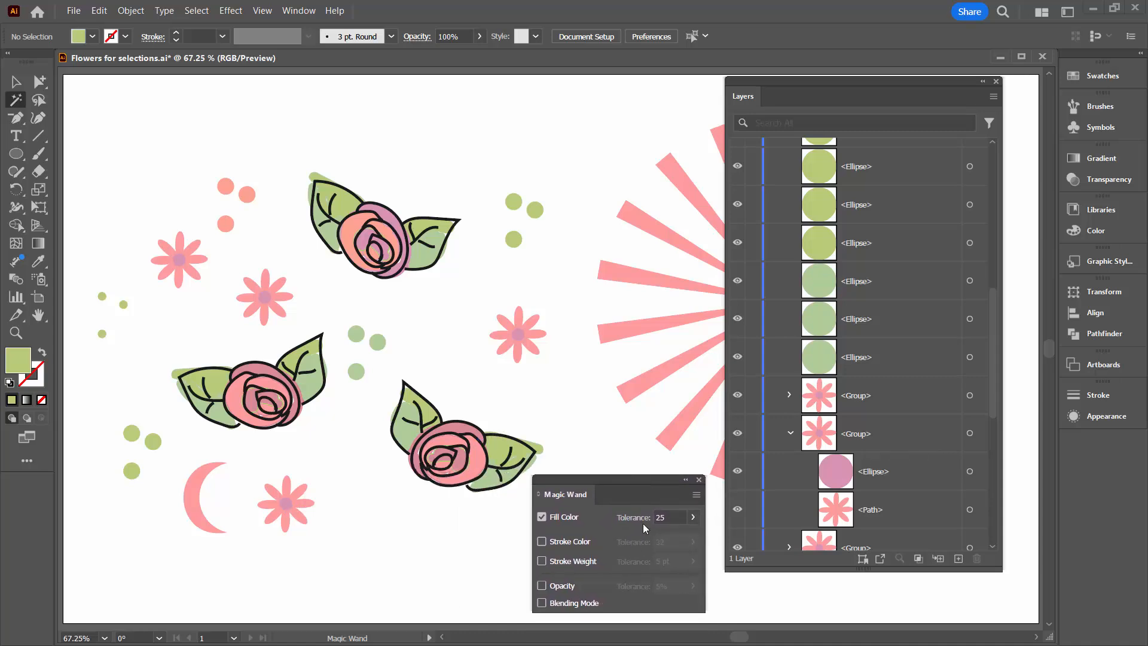
# Magic-wand objects by fill color, first from a green dot and separately from the petals beside the crescent, deselecting each time.
pyautogui.click(132, 434)
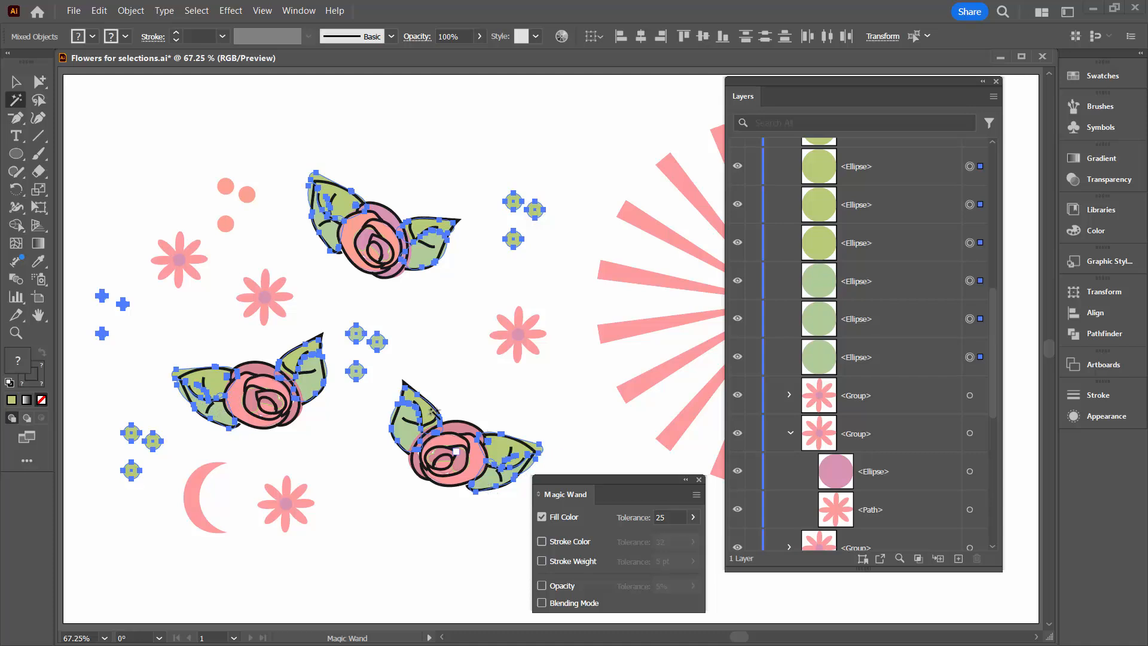
pyautogui.click(357, 560)
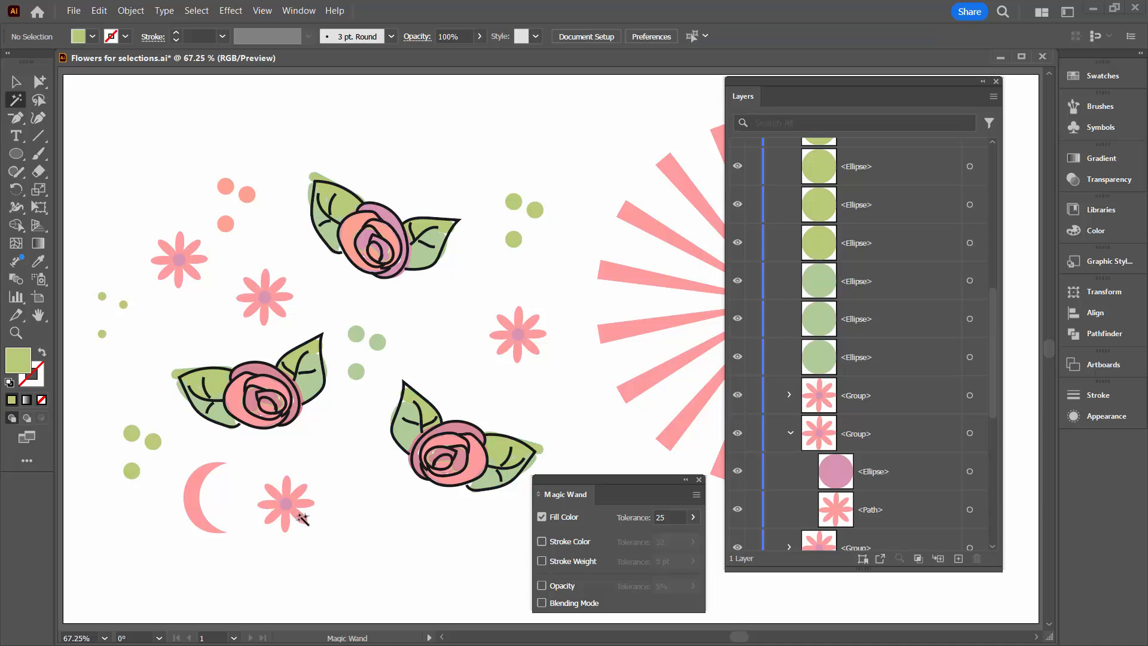
pyautogui.click(300, 515)
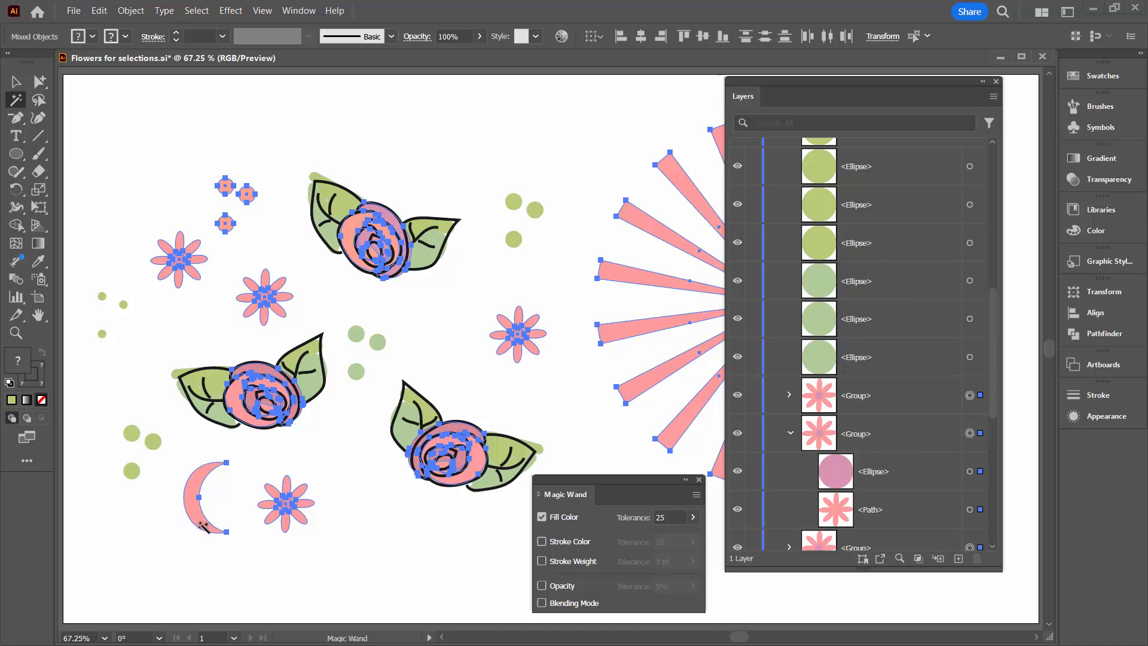
pyautogui.click(16, 82)
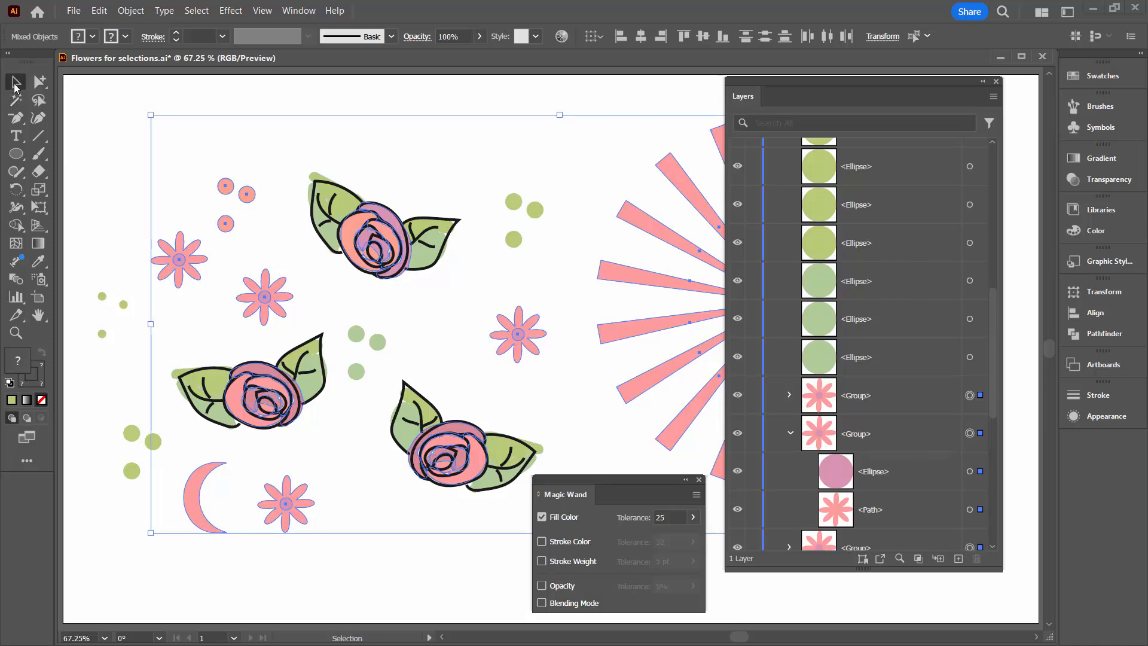
pyautogui.click(82, 117)
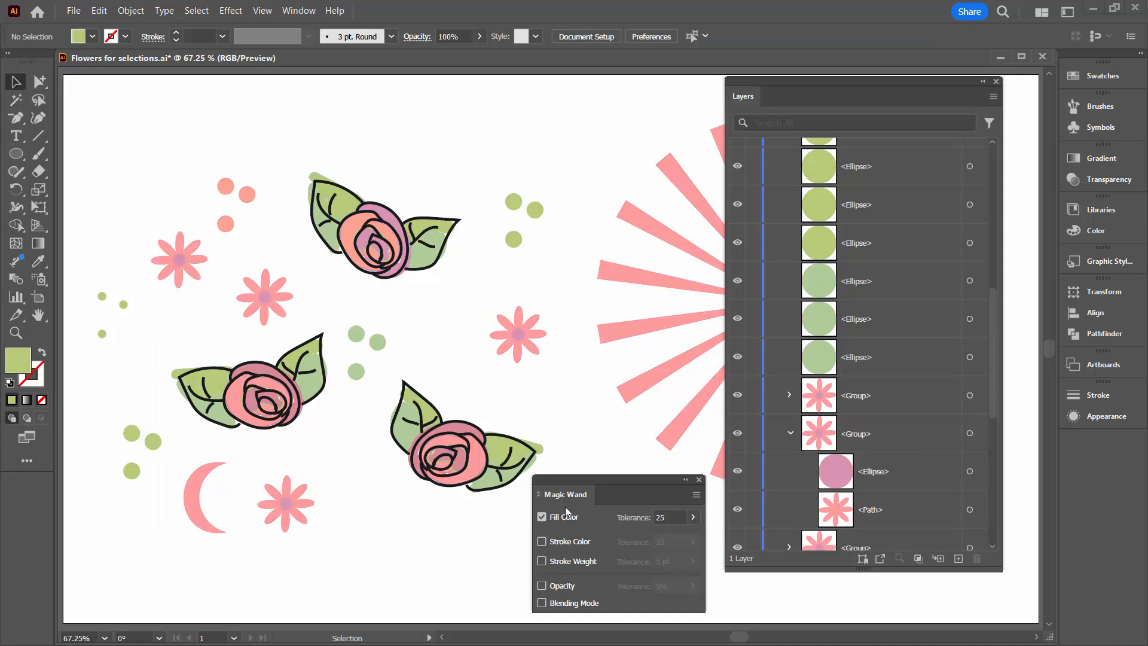
# Set the Magic Wand to match Stroke Color instead of Fill Color and select all the black rose outlines.
pyautogui.click(541, 541)
pyautogui.click(542, 516)
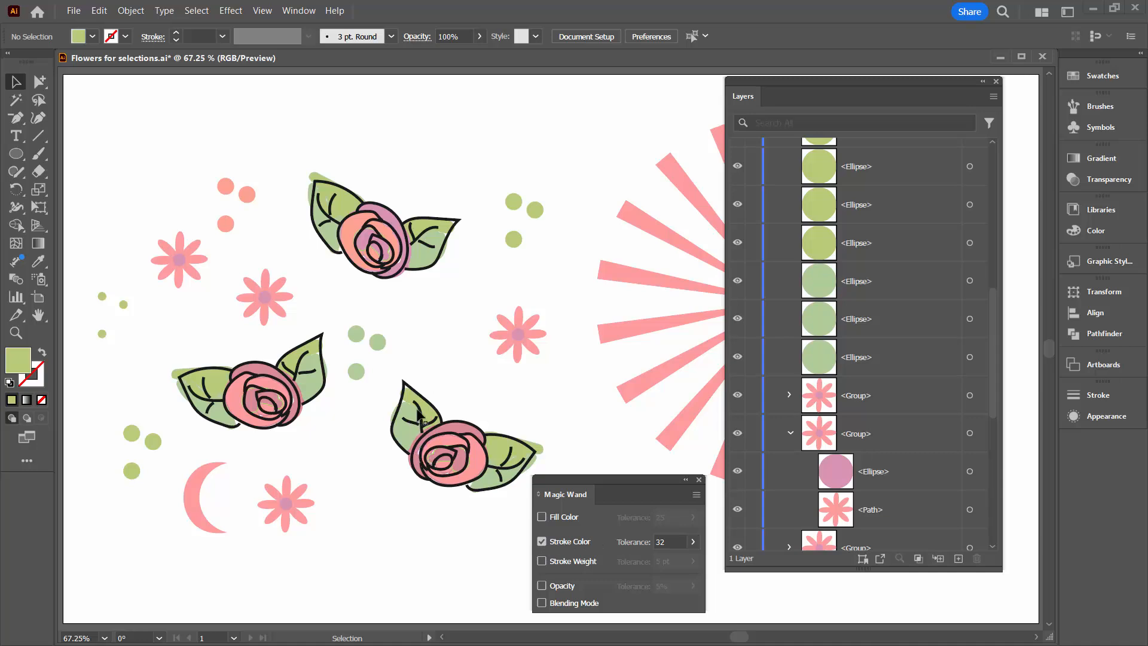
pyautogui.click(13, 102)
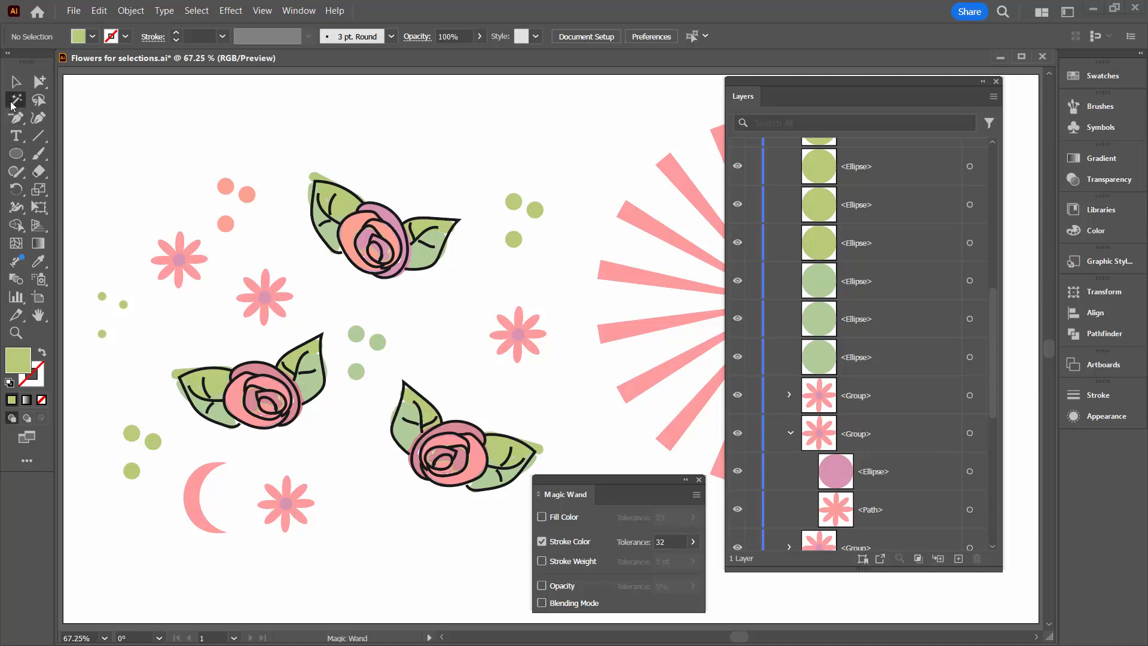
pyautogui.click(468, 486)
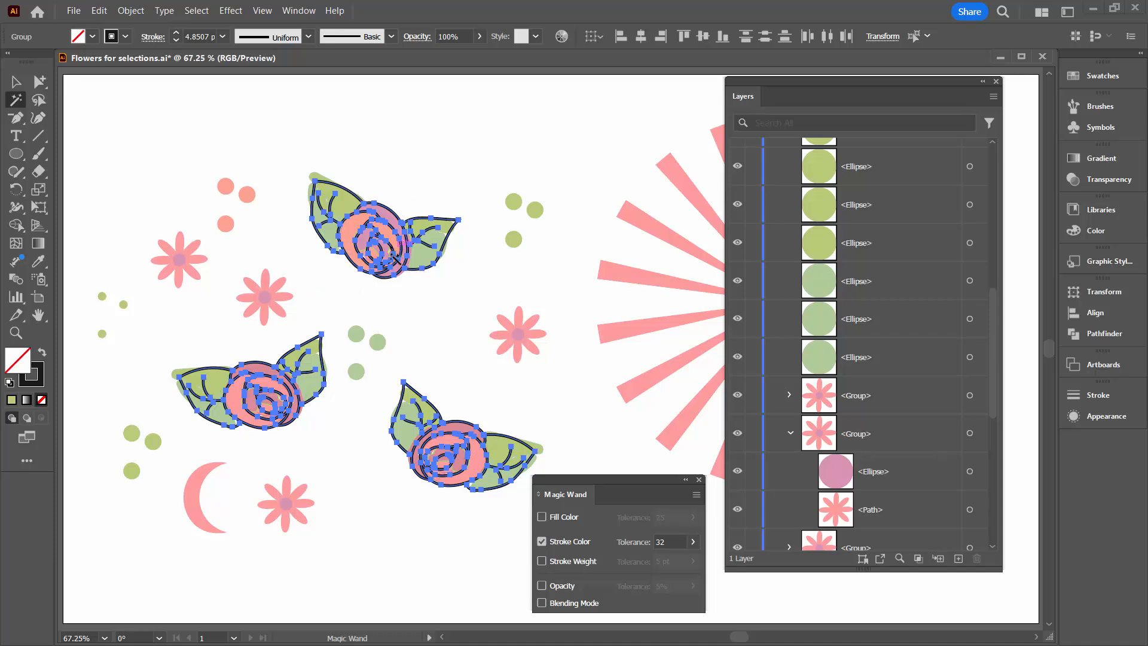
# Recolor the selected rose outlines with the orange-red stroke D43E00, deselect them, and return to the Selection tool.
pyautogui.click(38, 384)
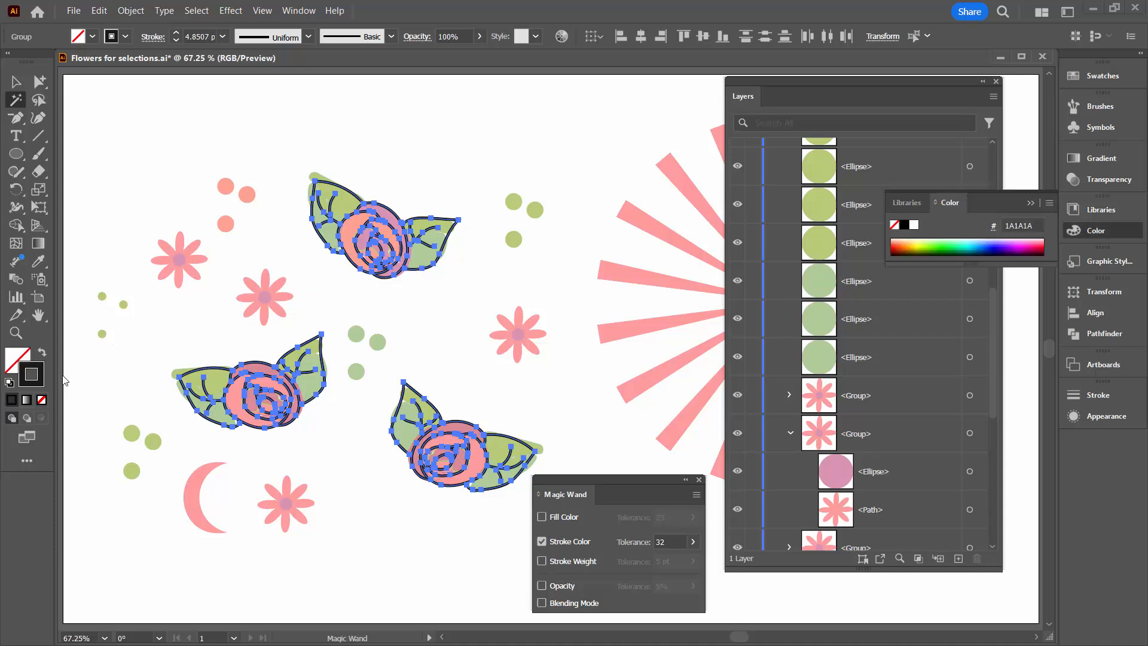
pyautogui.click(902, 240)
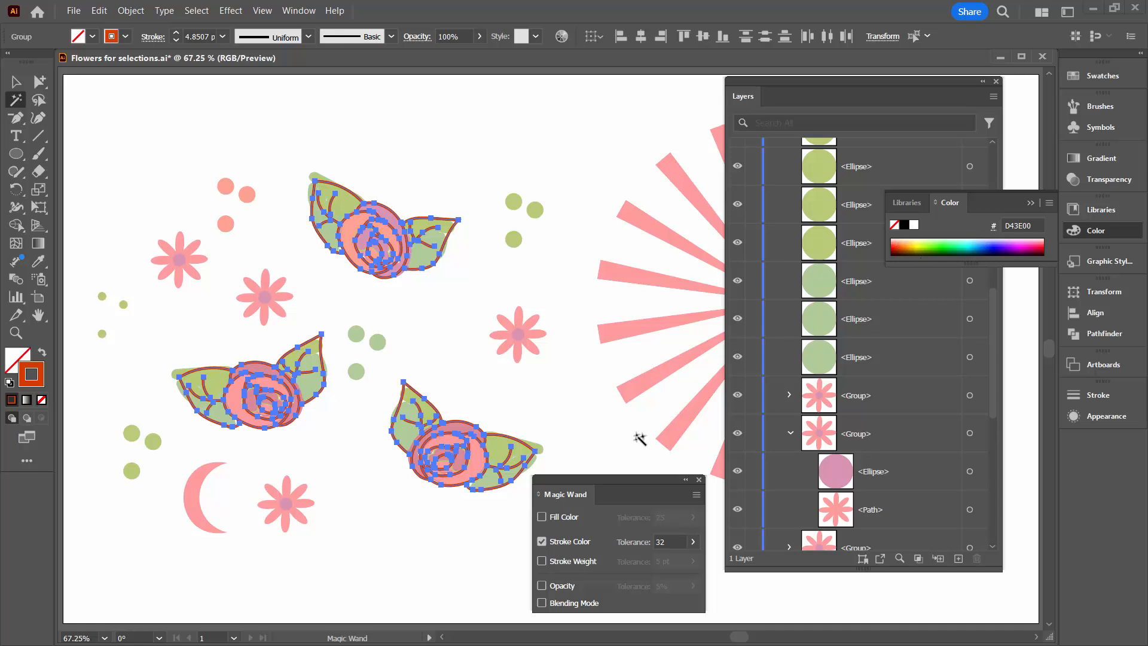
pyautogui.click(472, 578)
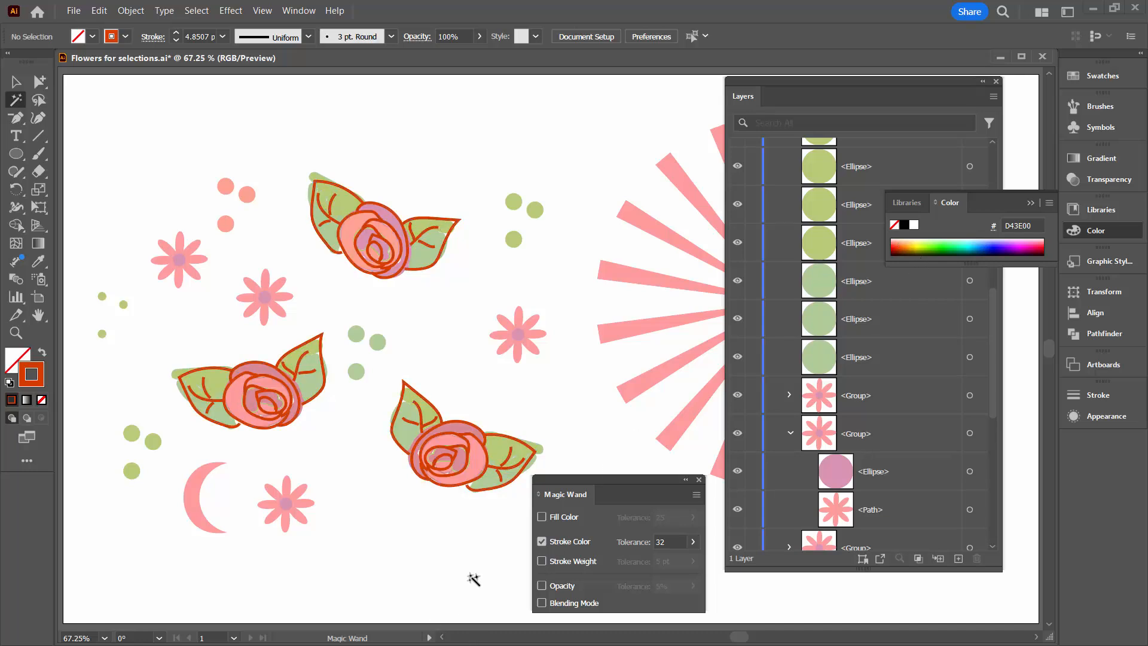
pyautogui.press('v')
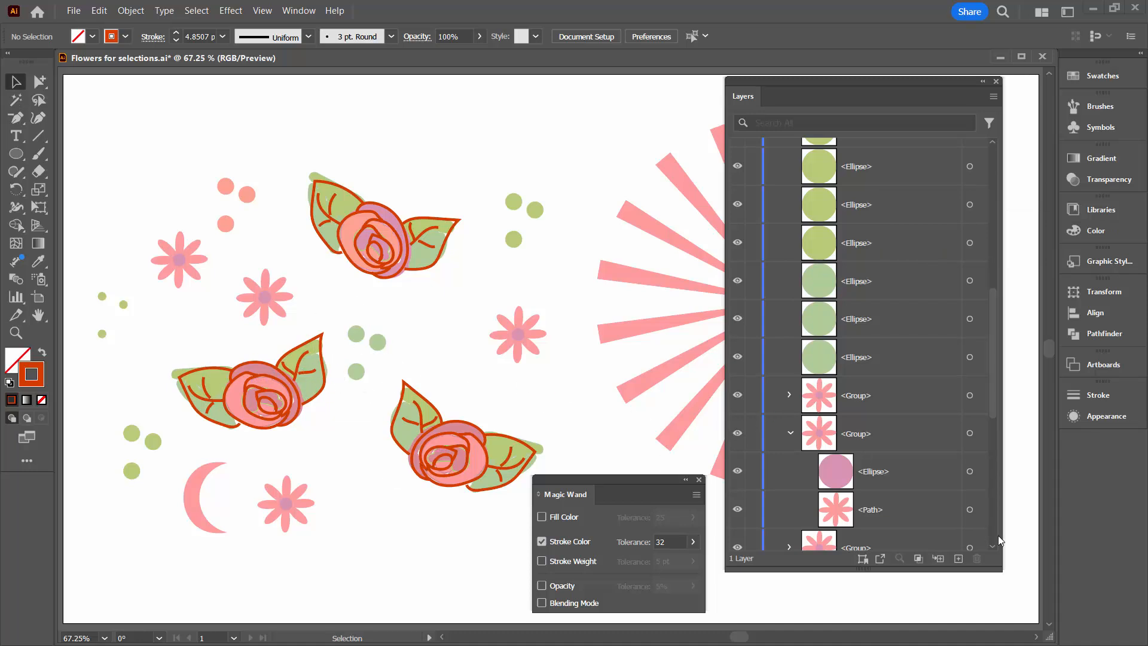
# Collapse the expanded flower group in the layer list, target the sunburst group and the crescent together from their layer entries, and deselect them.
pyautogui.click(791, 432)
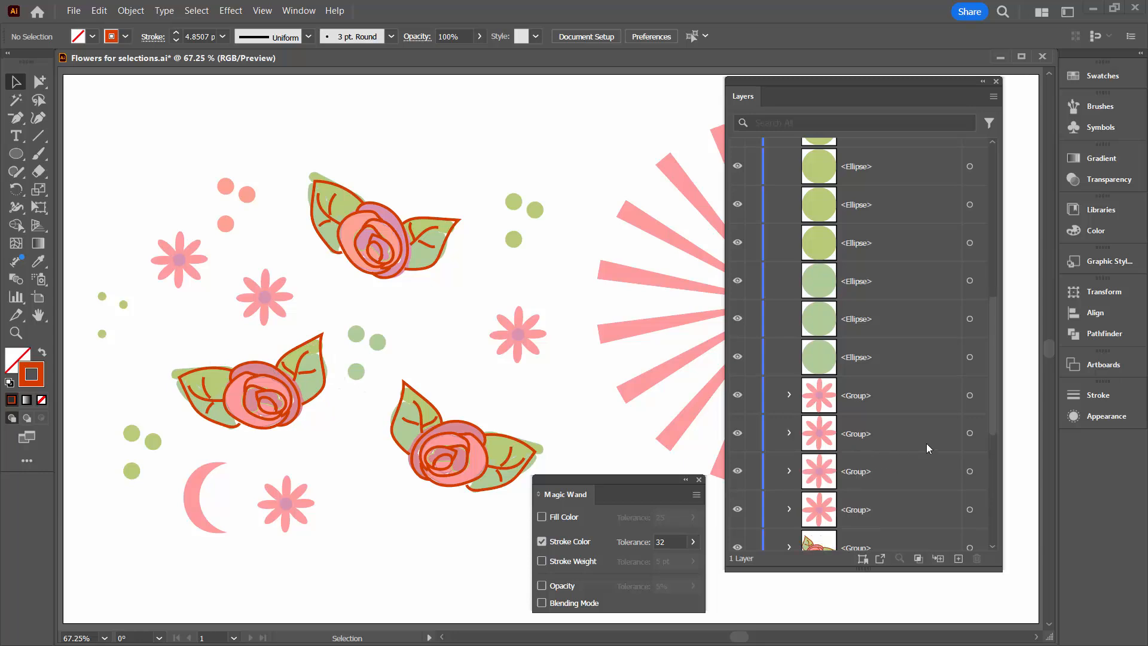
pyautogui.scroll(-1, 996, 321)
pyautogui.moveTo(996, 321); pyautogui.dragTo(998, 164)
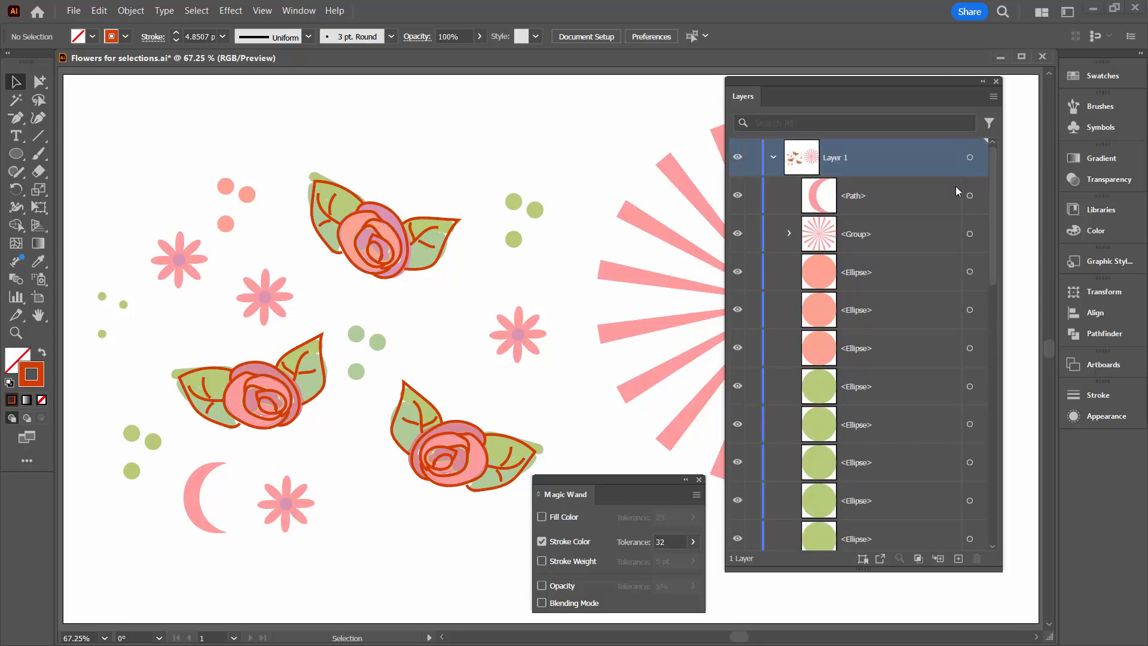
pyautogui.click(970, 234)
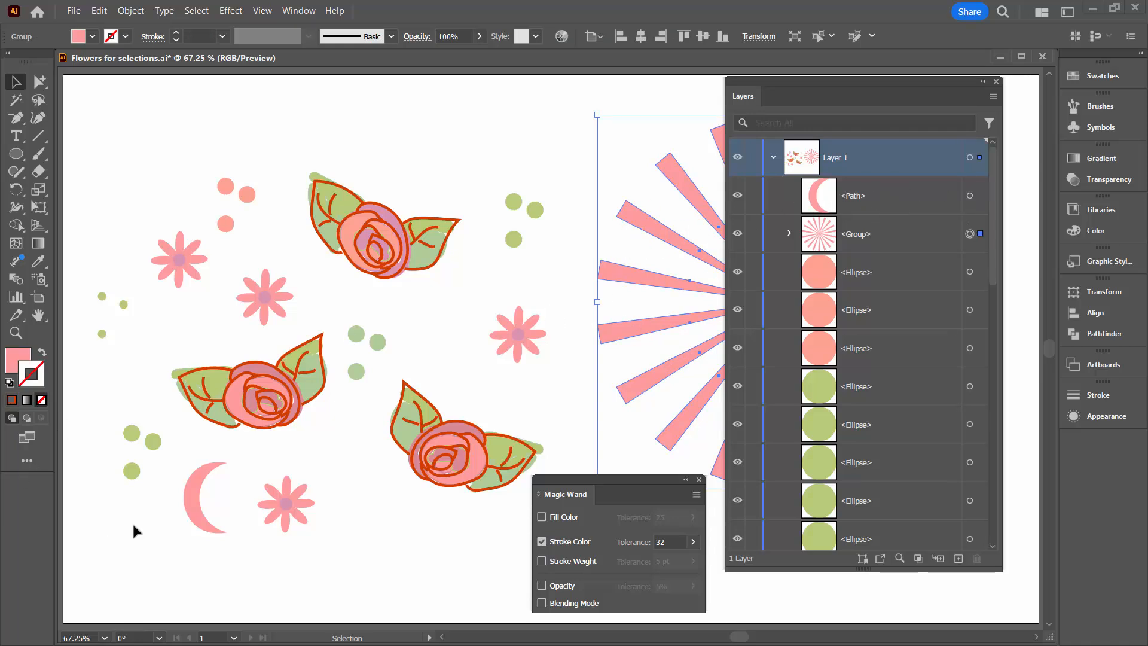
pyautogui.keyDown('shift'); pyautogui.click(970, 196); pyautogui.keyUp('shift')
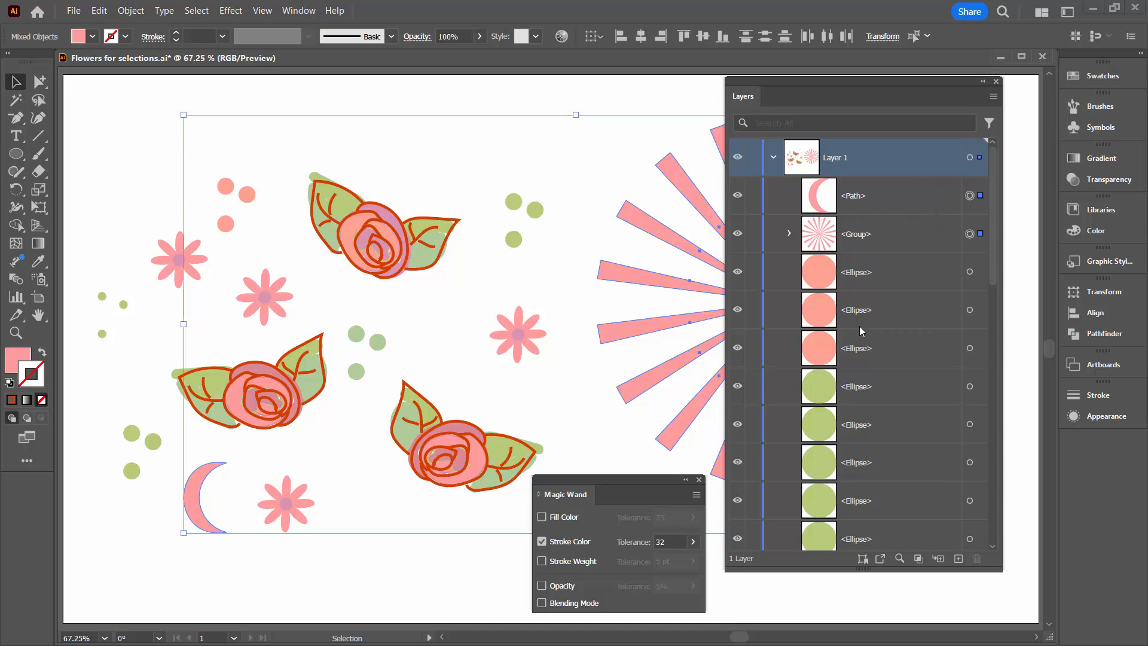
pyautogui.click(440, 569)
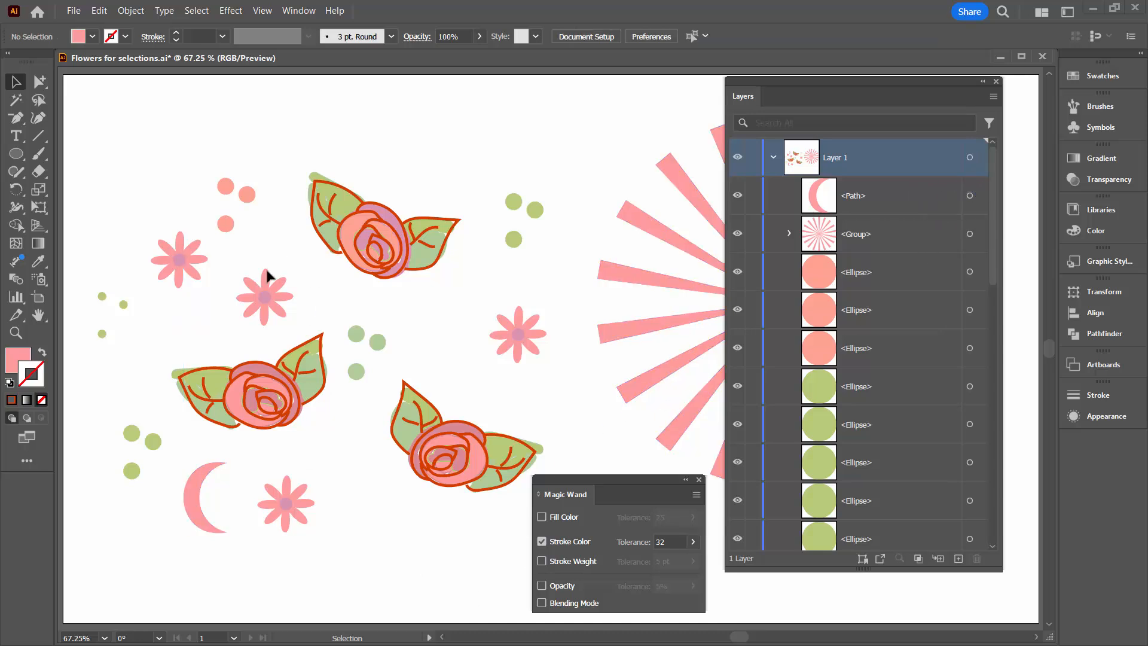
# Select all the artwork and deselect it, twice in a row.
pyautogui.click(198, 11)
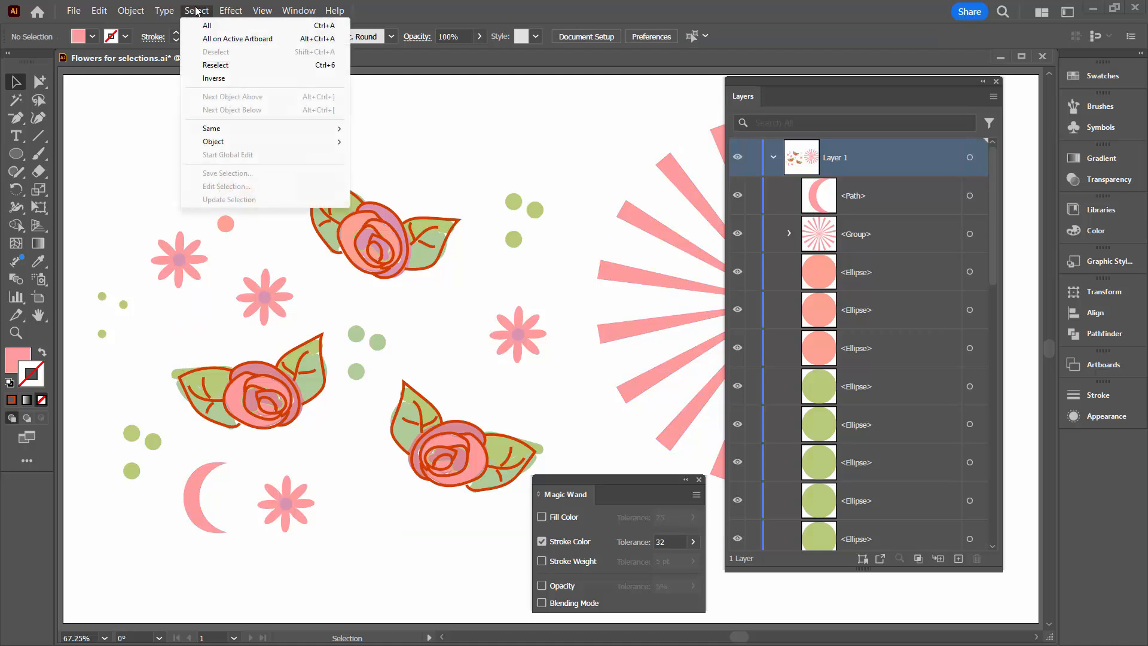
pyautogui.click(207, 26)
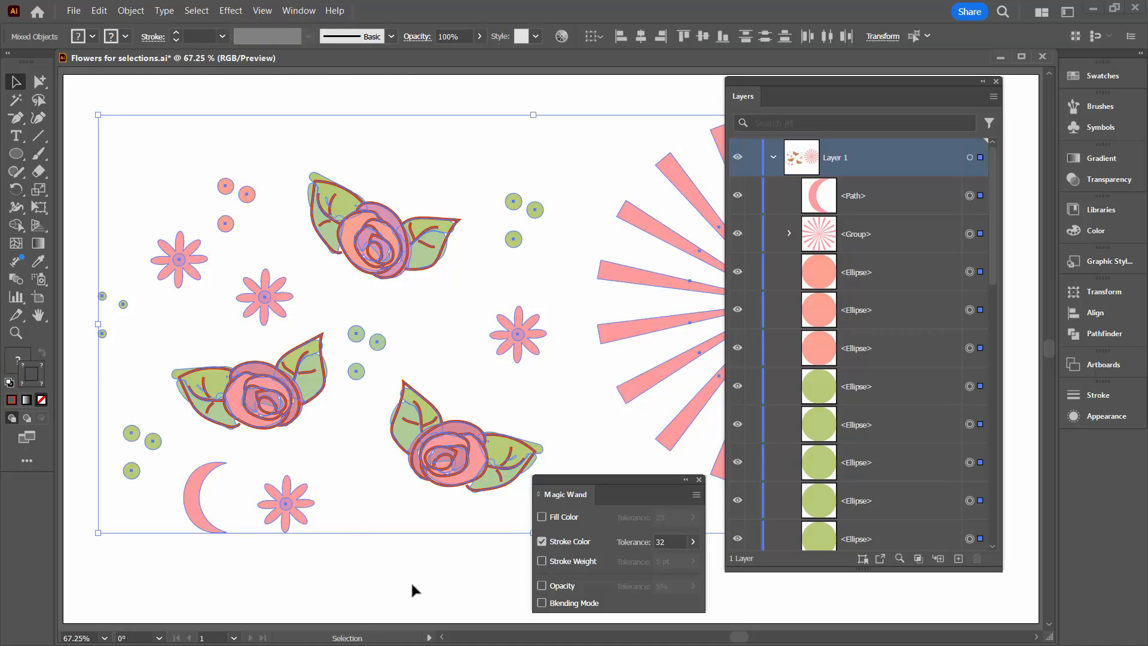
pyautogui.click(376, 573)
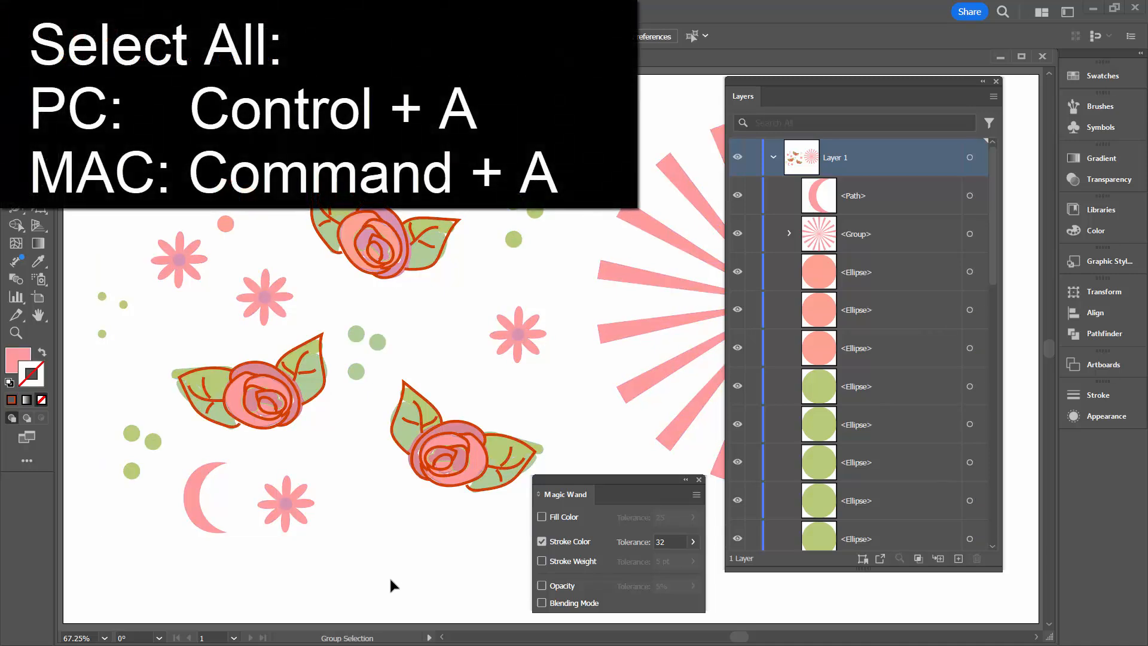
pyautogui.hotkey('ctrl', 'a')
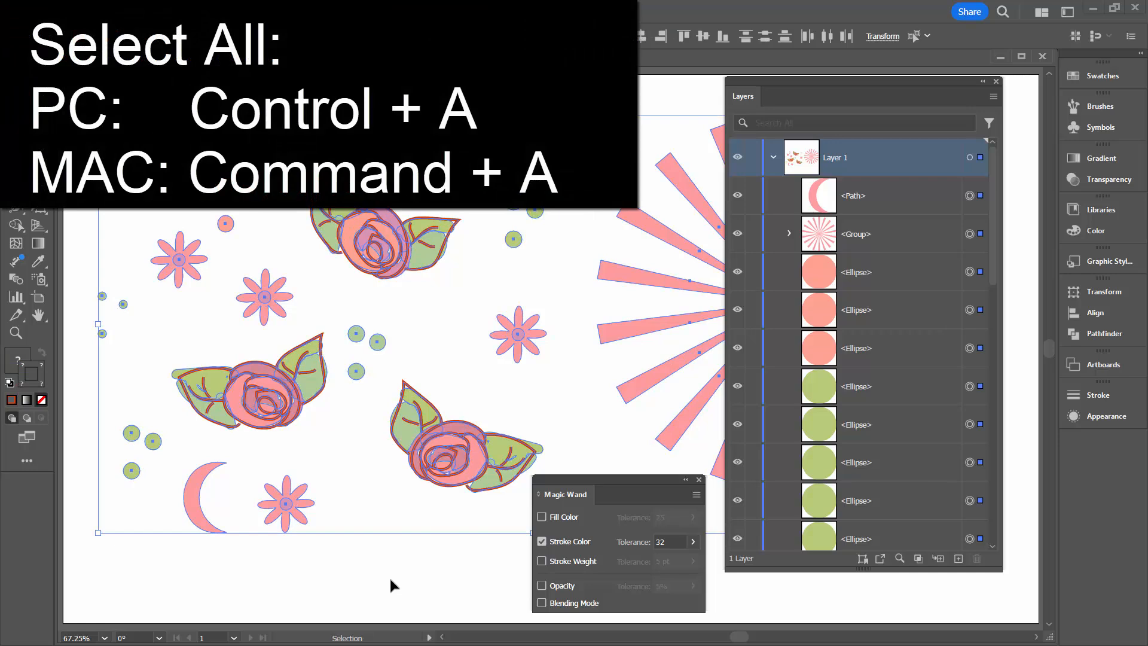
pyautogui.click(389, 575)
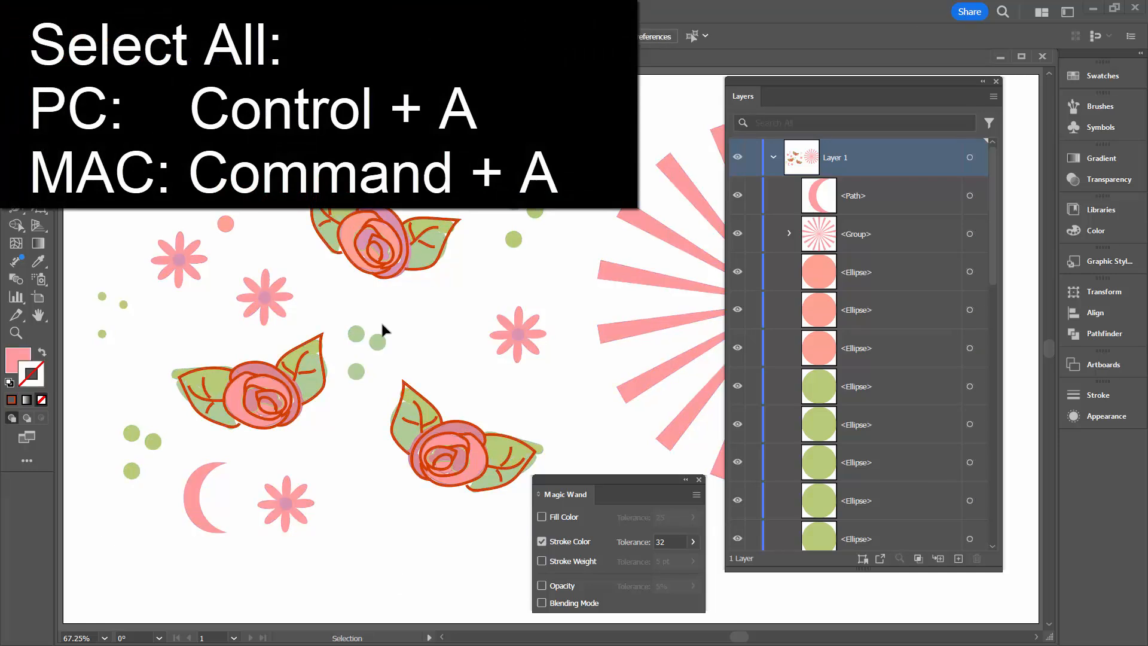
# Collapse the expanded rose group and its nested petal group in the layer list.
pyautogui.scroll(-10, 991, 221)
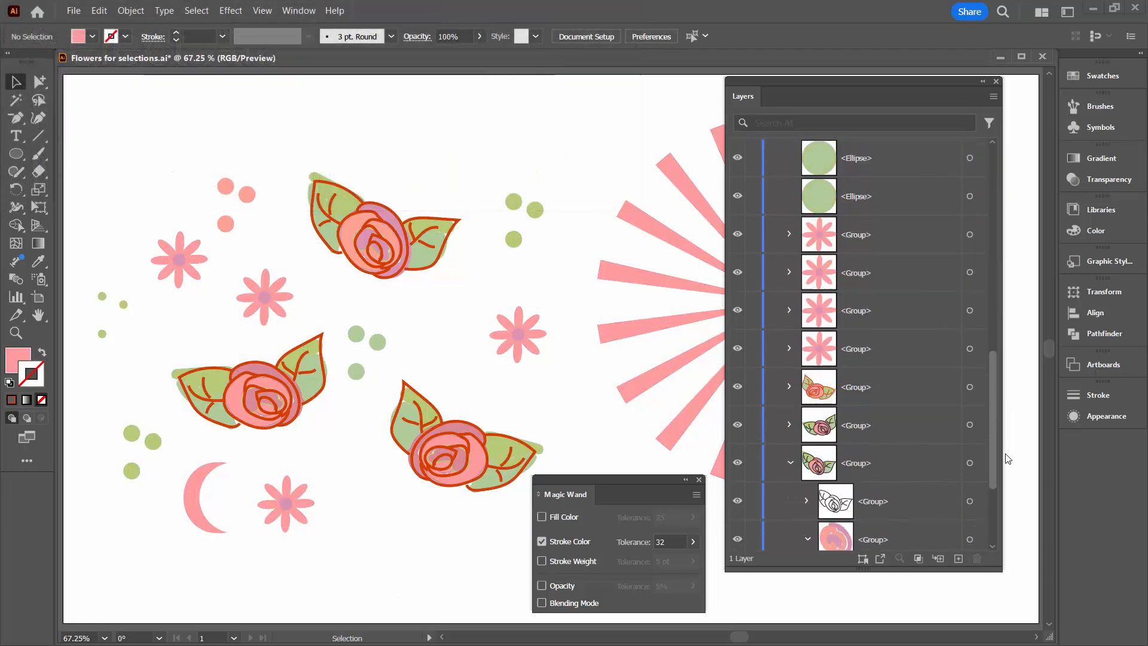
pyautogui.click(808, 380)
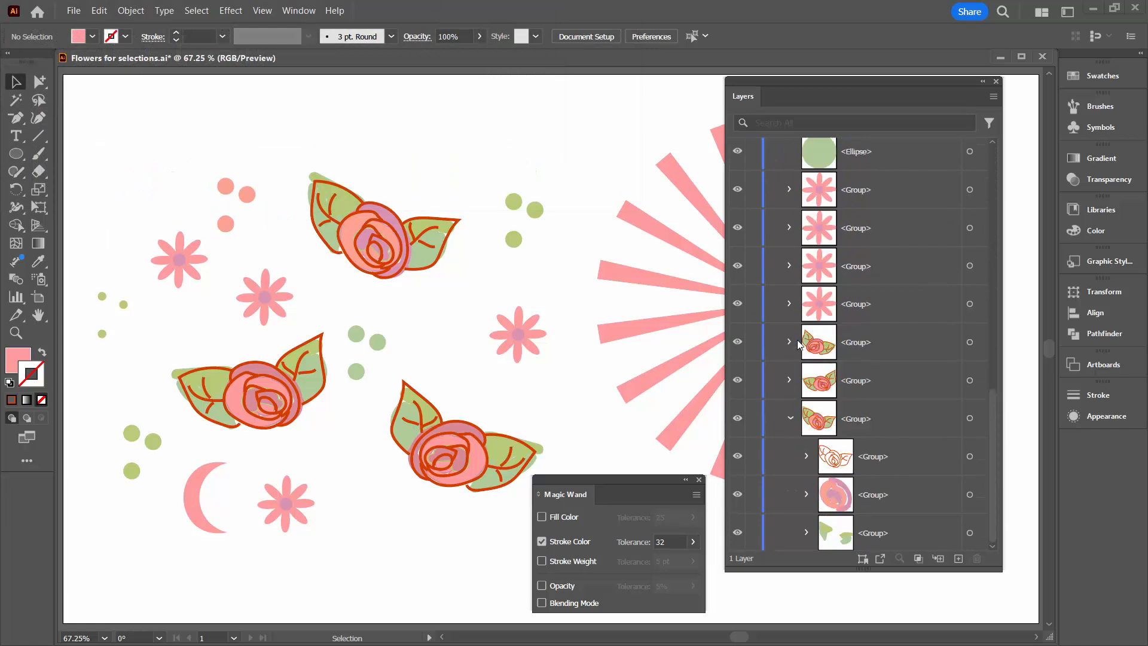
pyautogui.click(791, 417)
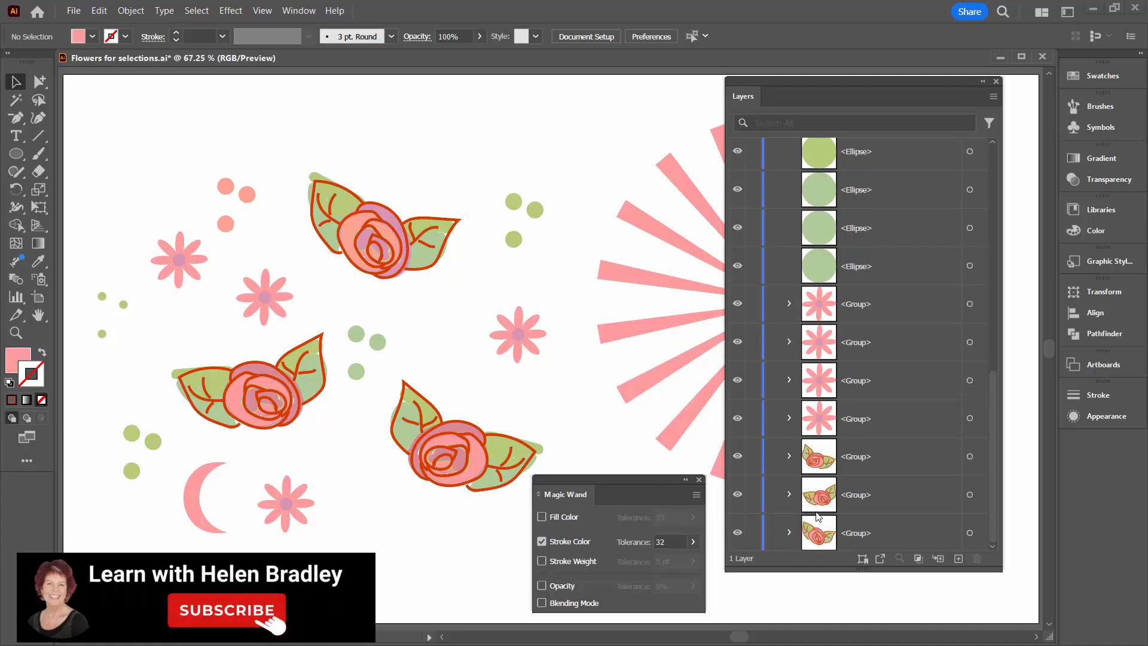
# Lock the three rose groups and select all the remaining unlocked artwork.
pyautogui.click(754, 460)
pyautogui.click(754, 494)
pyautogui.click(753, 533)
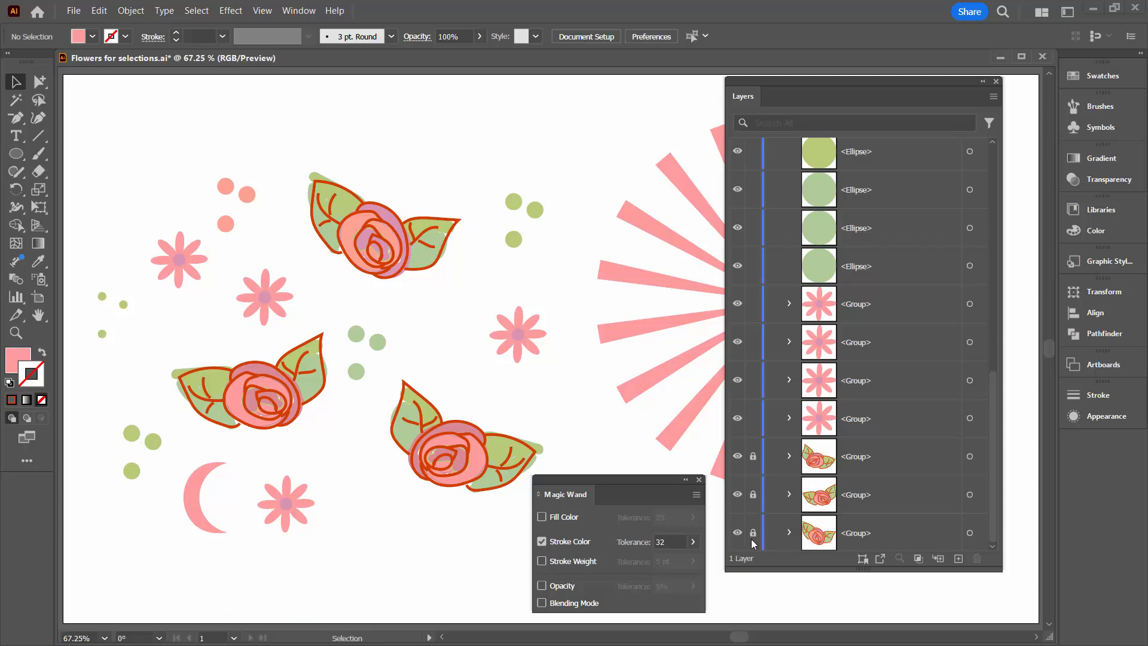
pyautogui.hotkey('ctrl', 'a')
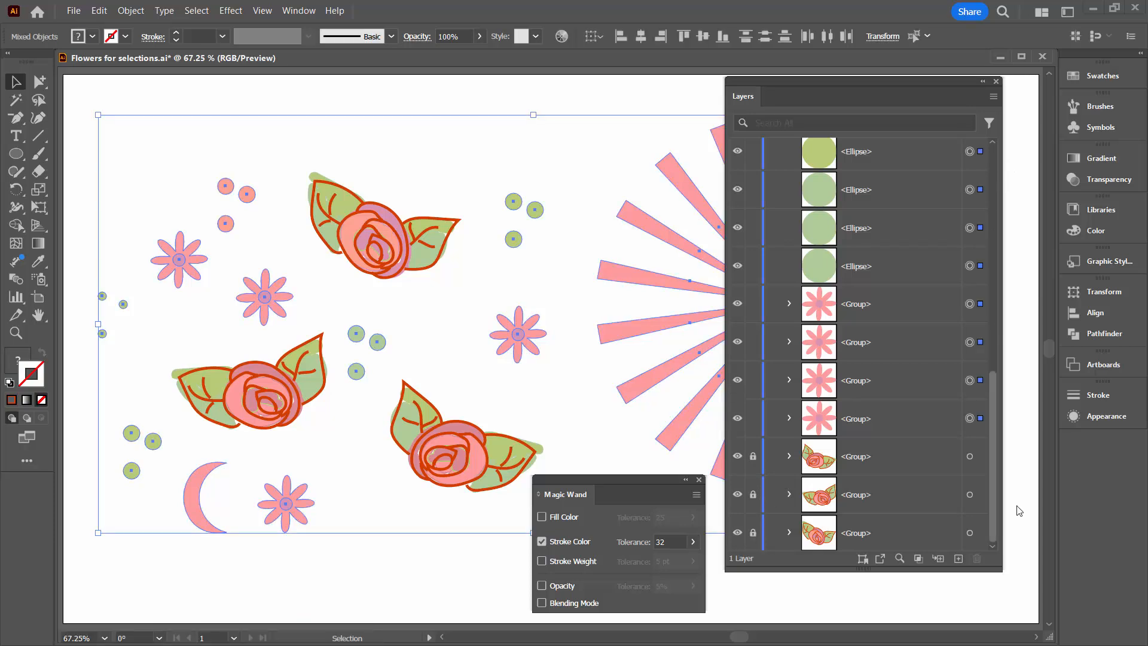
# Unlock the three rose groups in the layer list and deselect all the artwork.
pyautogui.moveTo(993, 481); pyautogui.dragTo(992, 448)
pyautogui.moveTo(752, 456); pyautogui.dragTo(756, 536)
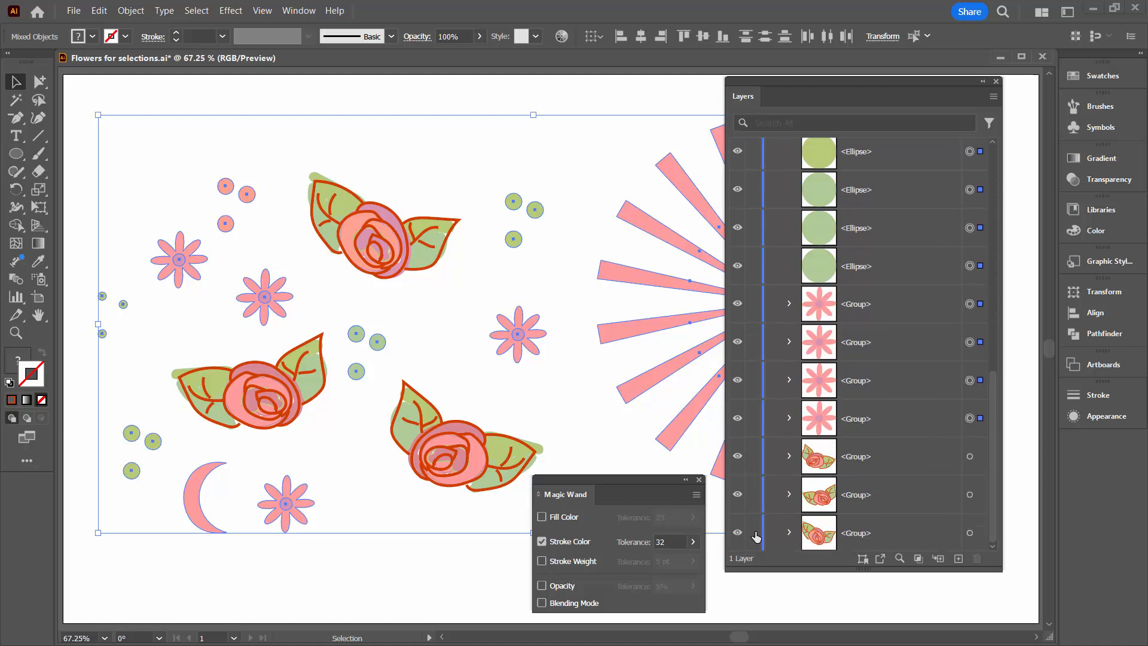
pyautogui.click(395, 574)
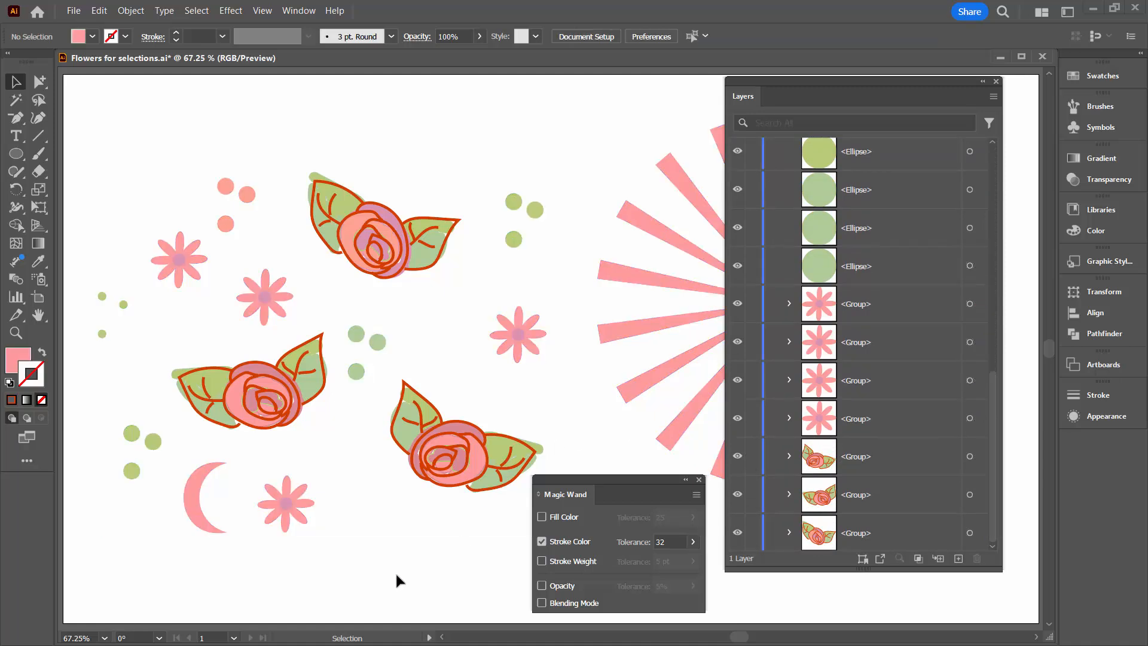
# Lock the three rose groups again, marquee-select the artwork beside the sunburst, and deselect it with the Magic Wand tool.
pyautogui.moveTo(752, 456); pyautogui.dragTo(758, 541)
pyautogui.moveTo(80, 124); pyautogui.dragTo(532, 574)
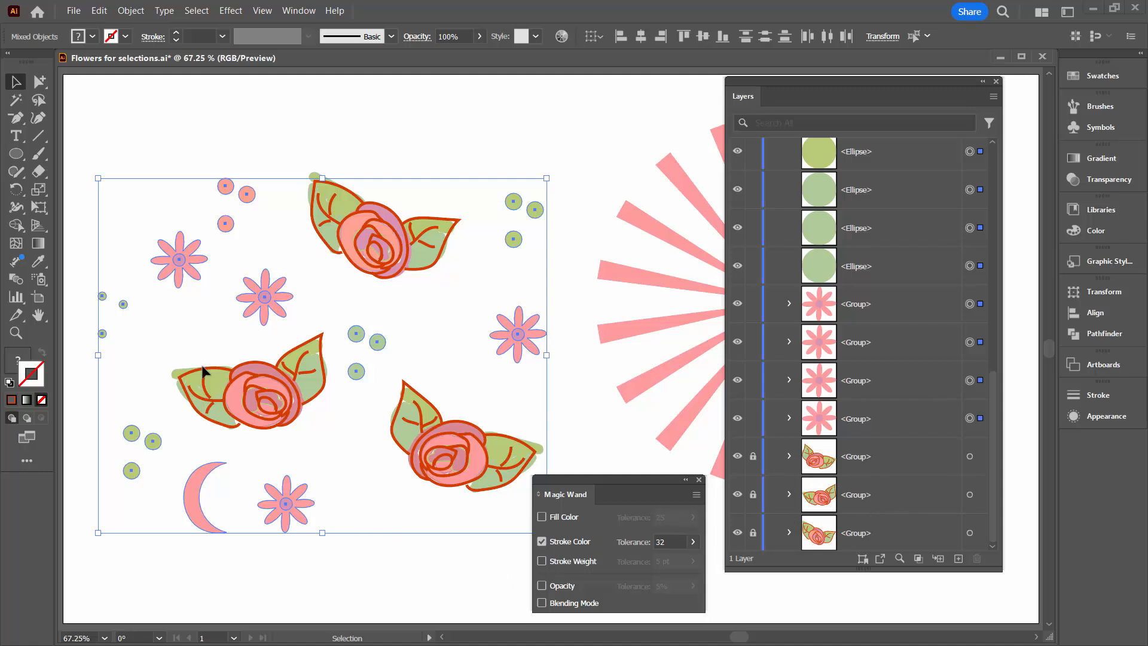
pyautogui.click(16, 100)
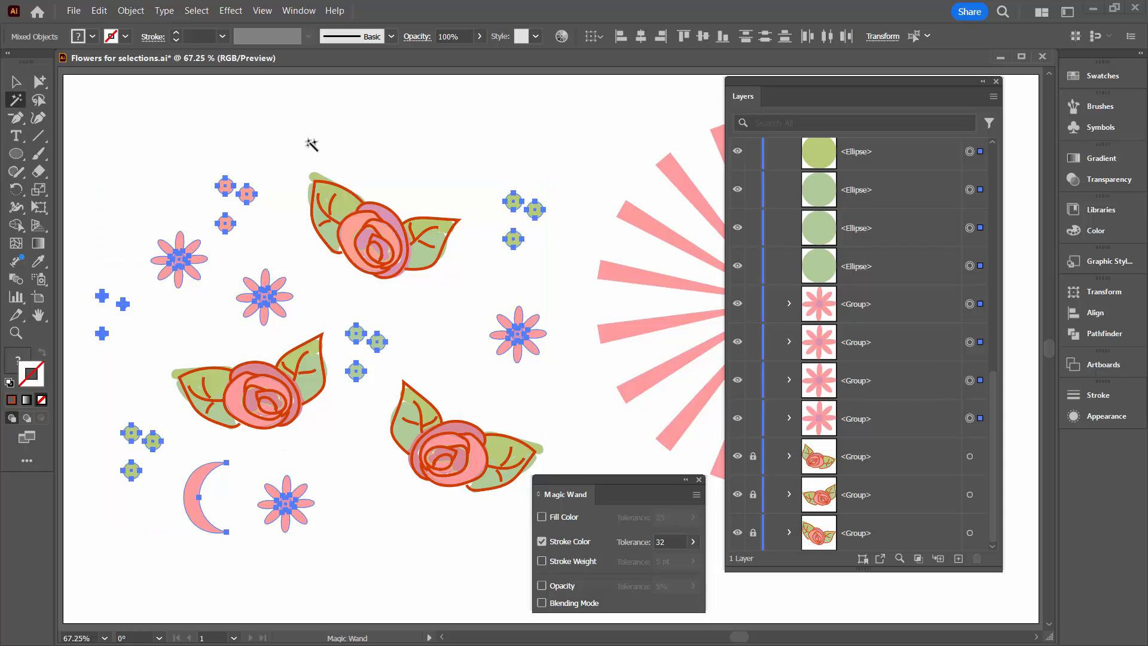
pyautogui.click(311, 144)
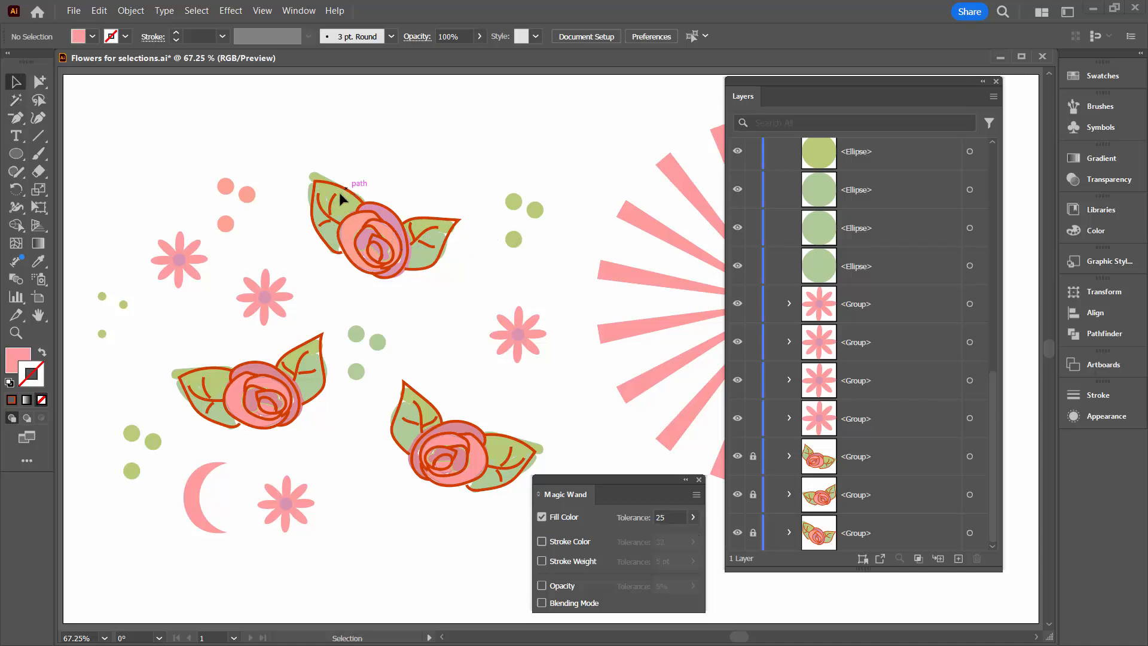
# Select all the green dots with the Magic Wand, matching only fill color at a tolerance of 25.
pyautogui.press('v')
pyautogui.click(18, 103)
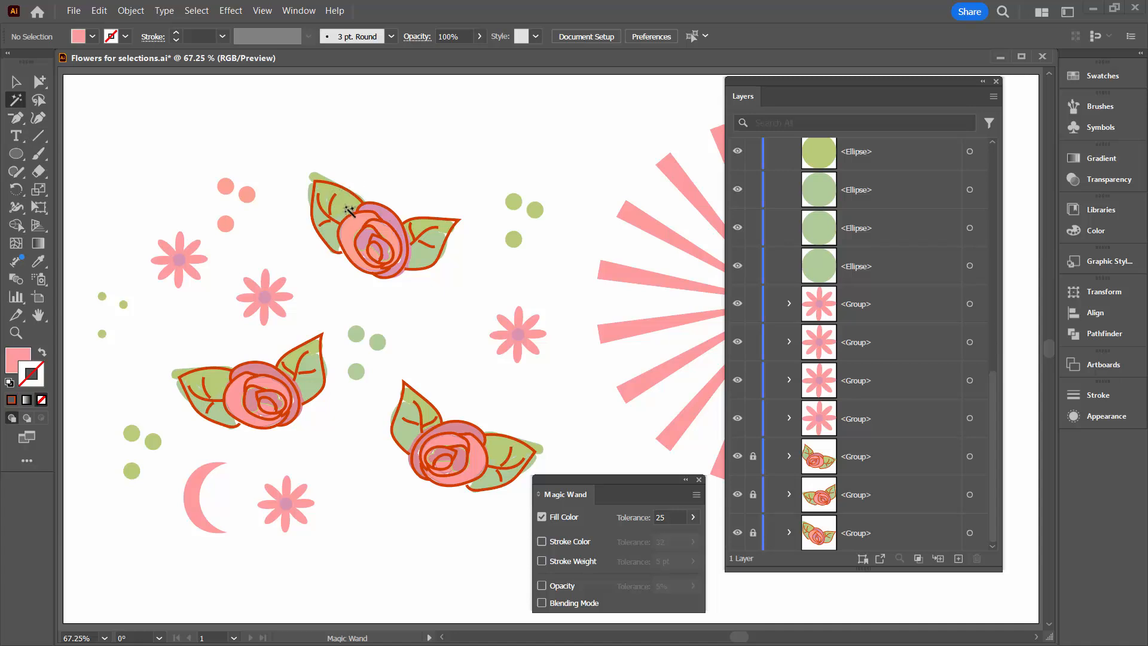
pyautogui.click(513, 240)
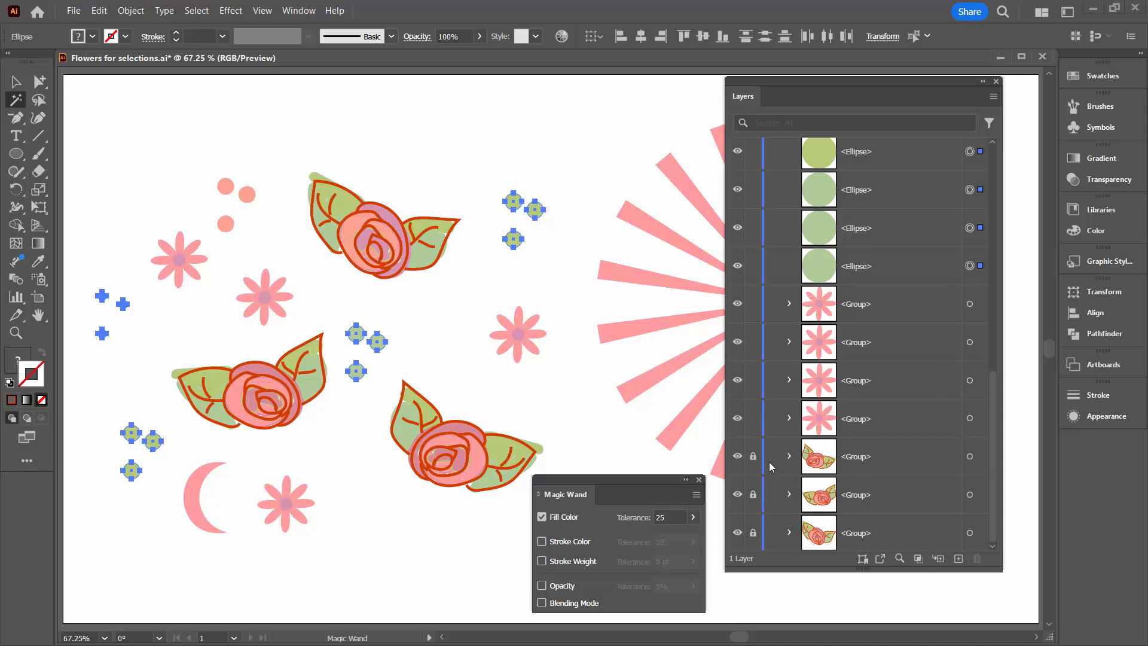
# Unlock the rose group nearest the sunburst's lower edge, select all matching green fills with the Magic Wand, and deselect them.
pyautogui.click(179, 159)
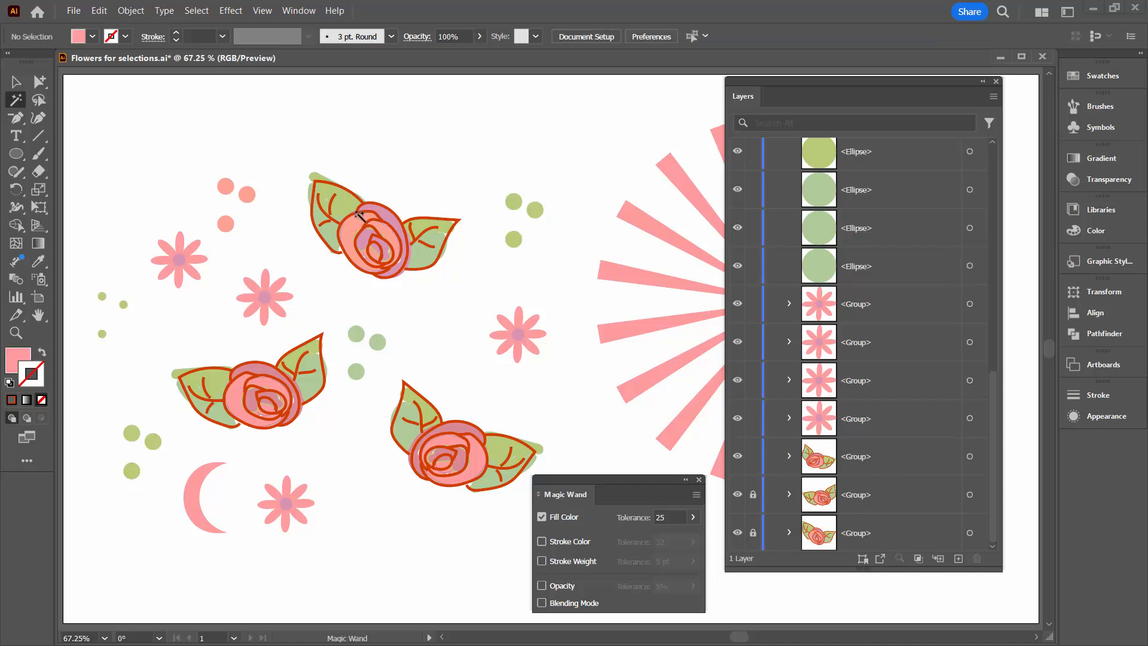
pyautogui.click(513, 201)
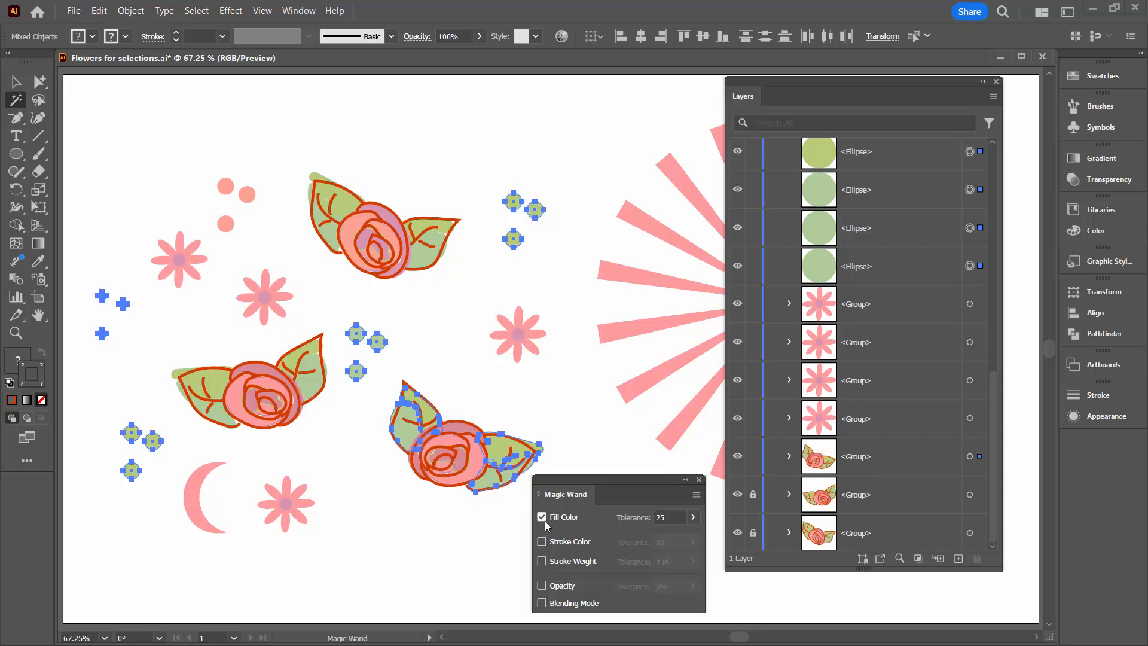
pyautogui.click(699, 480)
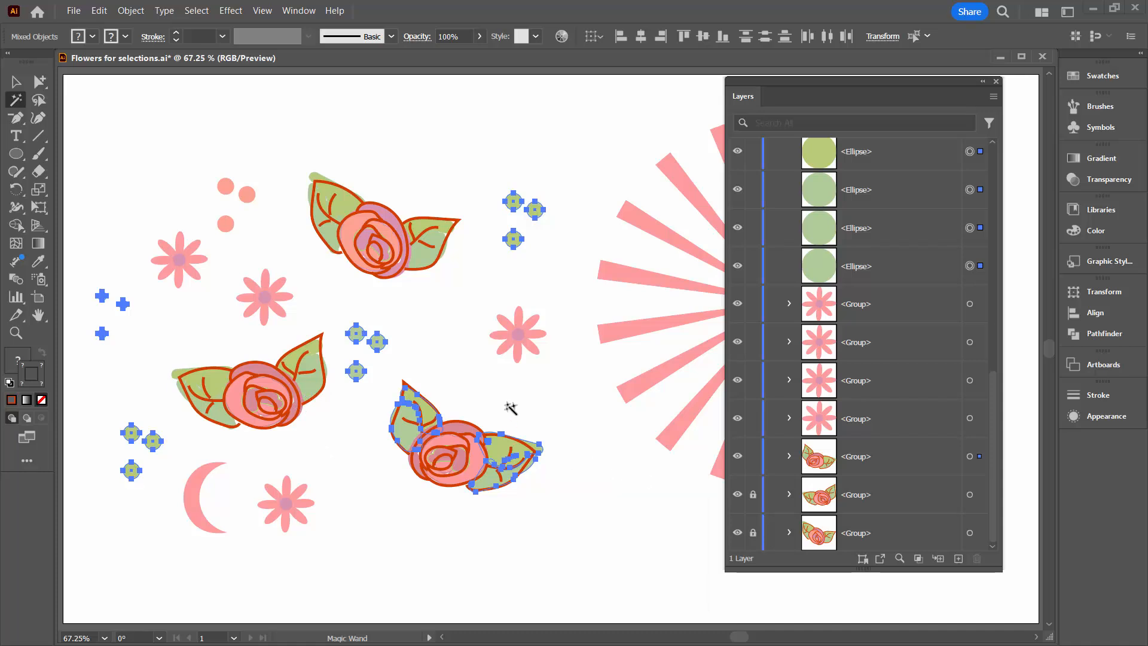
pyautogui.click(17, 81)
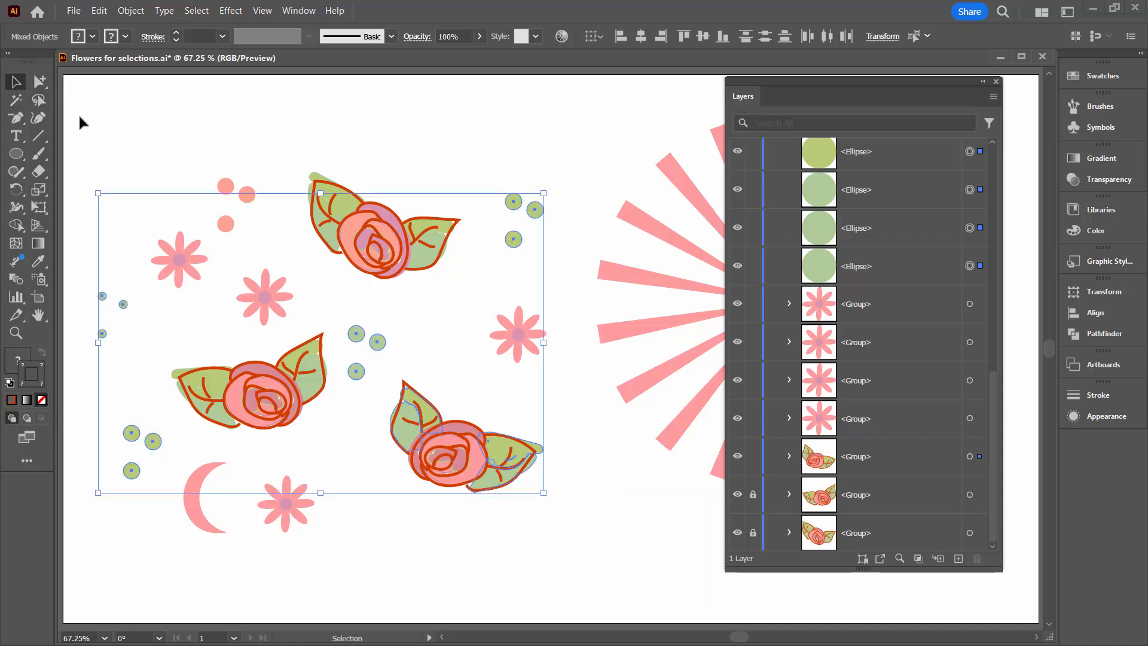
pyautogui.click(139, 134)
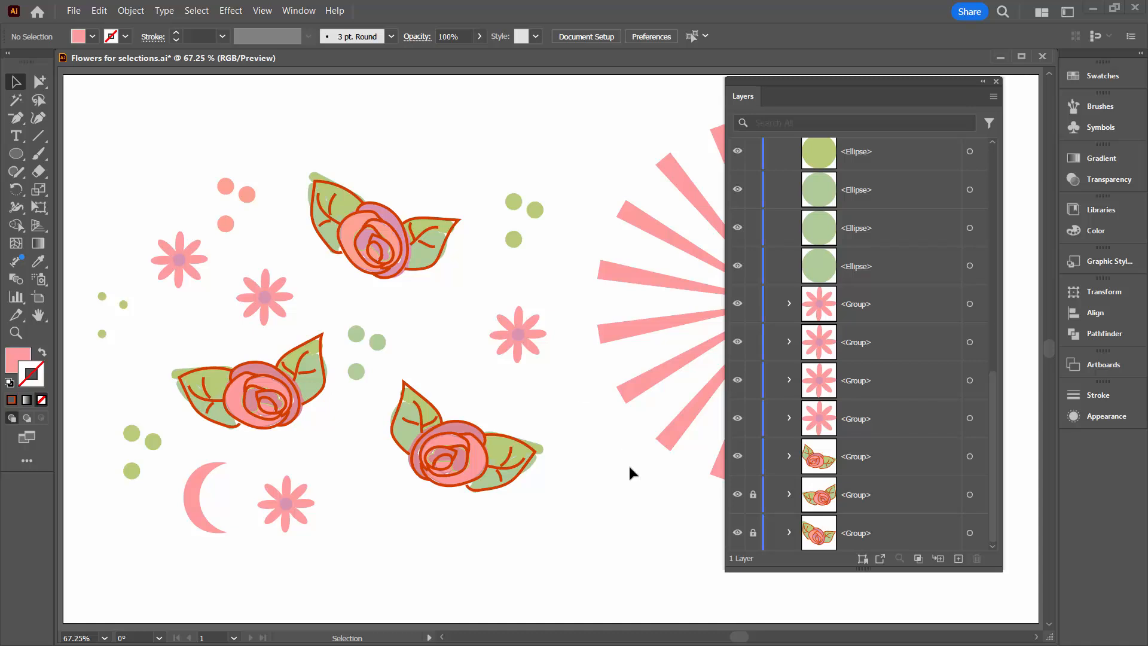
# Target the unlocked rose group from its layer entry, close the layer list, and deselect the rose.
pyautogui.moveTo(756, 508); pyautogui.dragTo(754, 536)
pyautogui.click(969, 456)
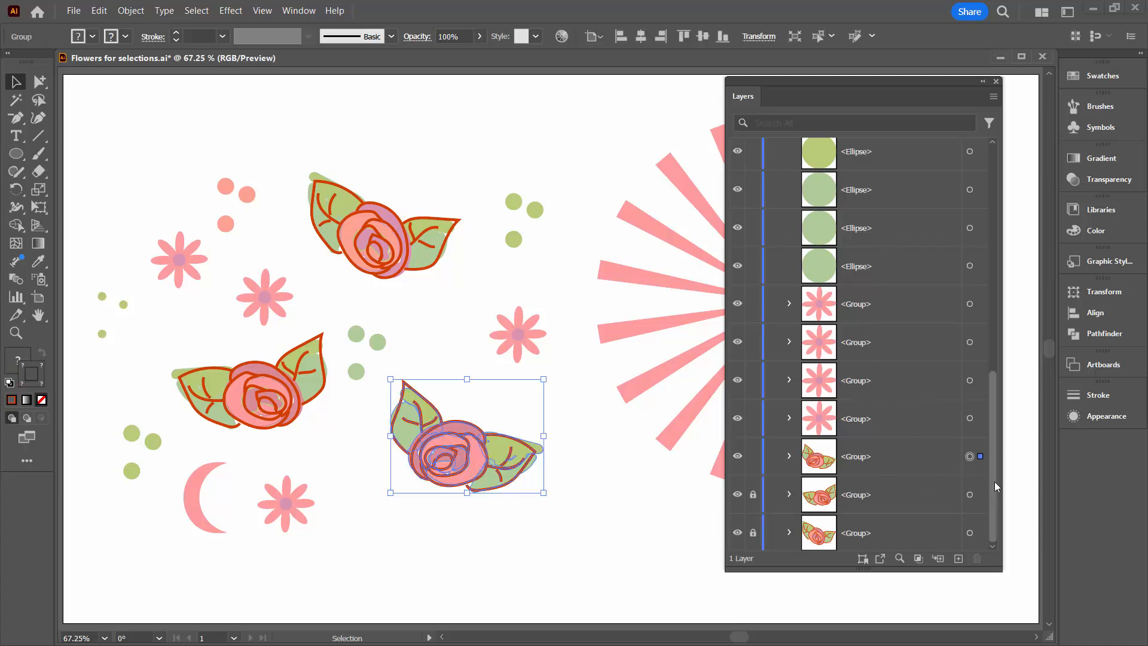
pyautogui.scroll(10, 994, 484)
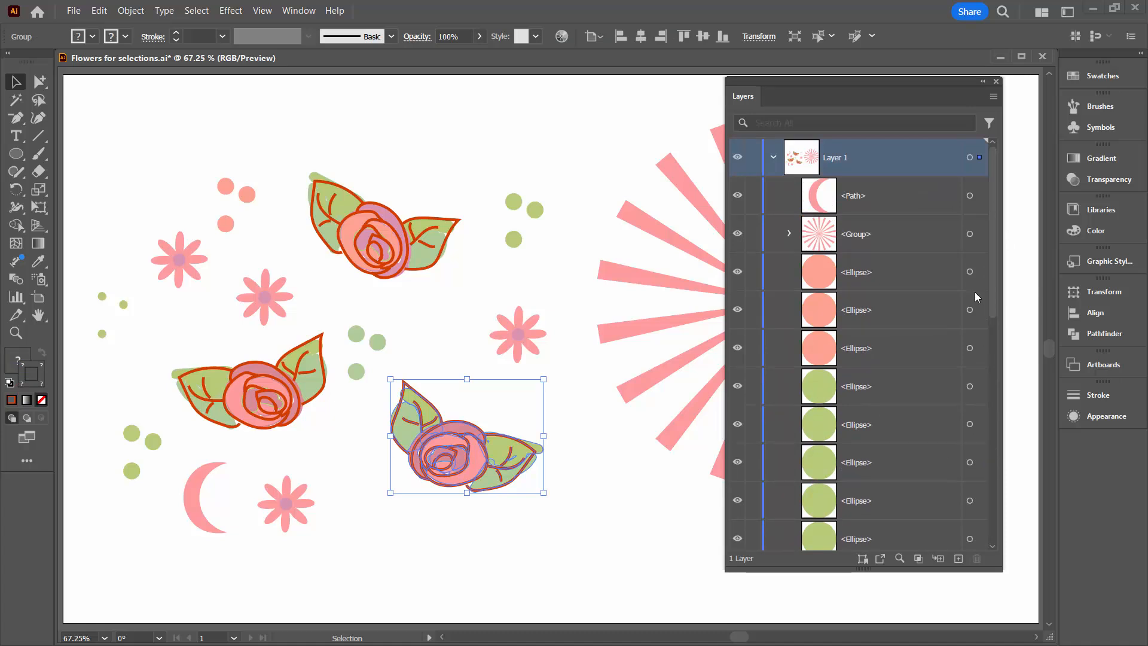
pyautogui.click(996, 81)
pyautogui.click(683, 583)
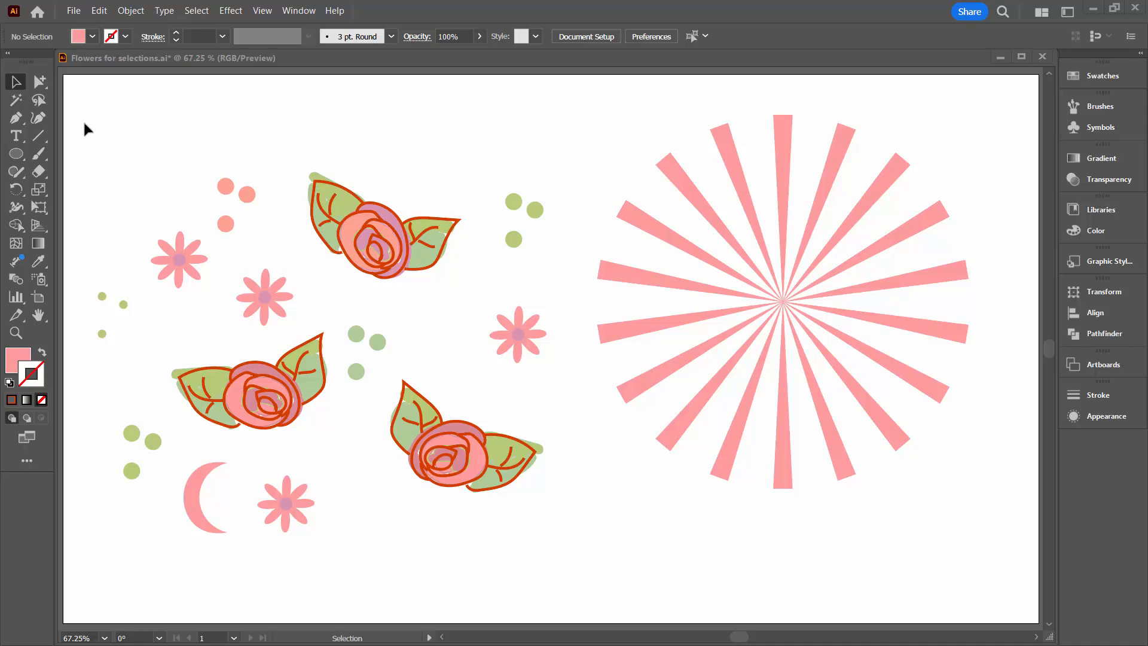
# Marquee-select the unlocked artwork beside the sunburst, including the stray points, and deselect it.
pyautogui.moveTo(78, 115); pyautogui.dragTo(574, 598)
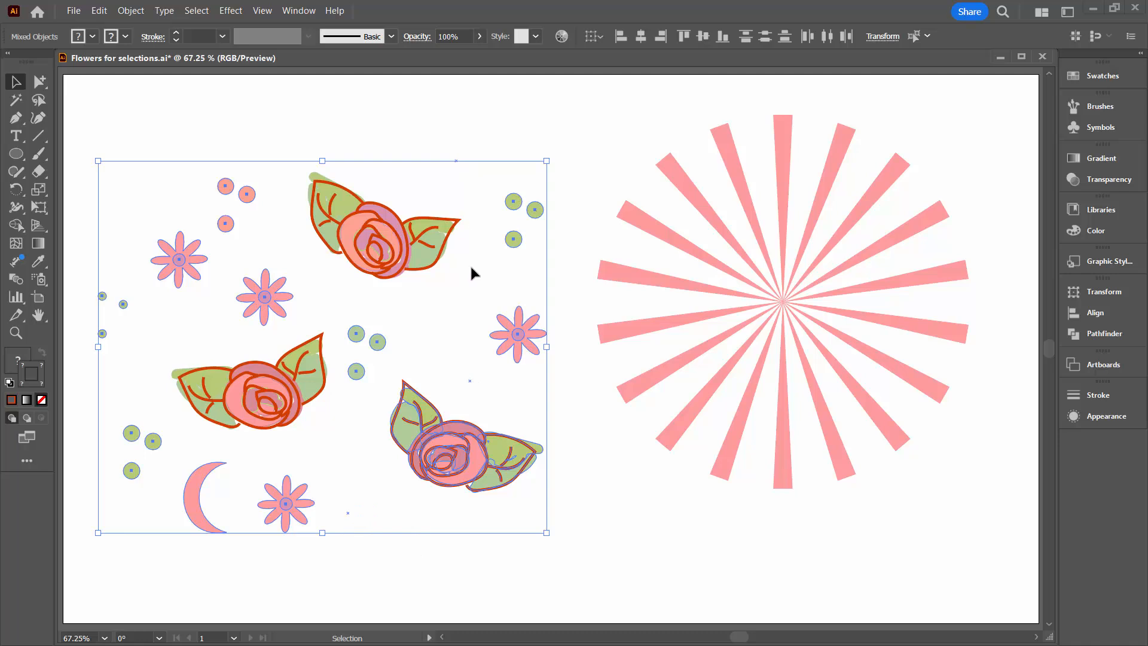
pyautogui.click(591, 560)
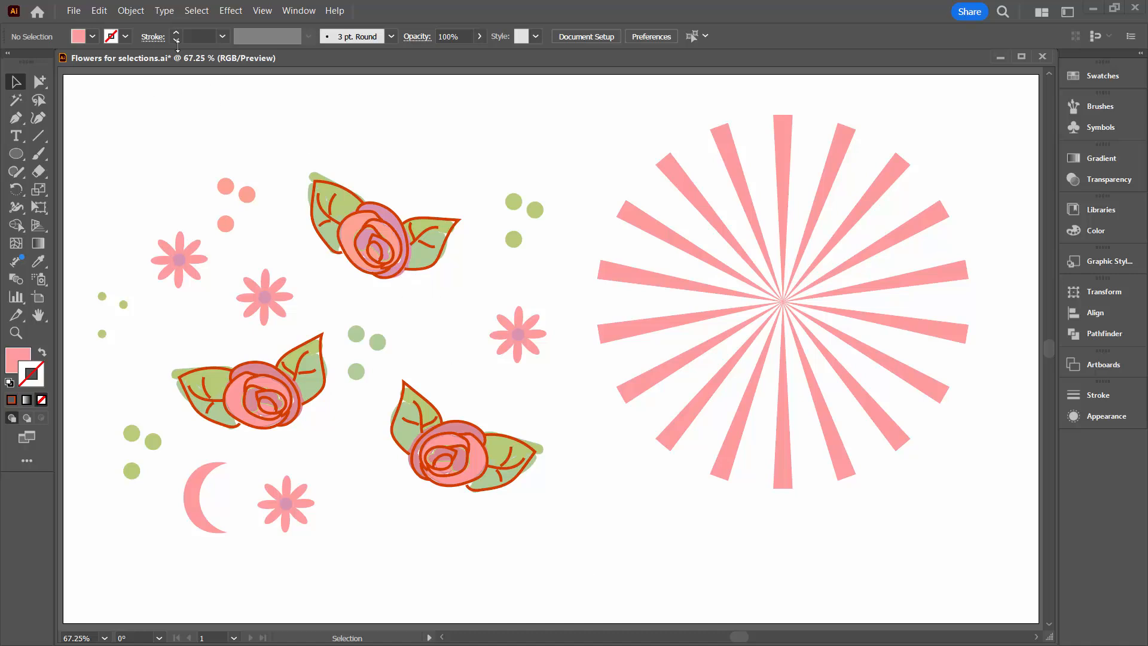
# Select all stray points in the document, show their path entries in the layer list, and deselect them.
pyautogui.click(196, 10)
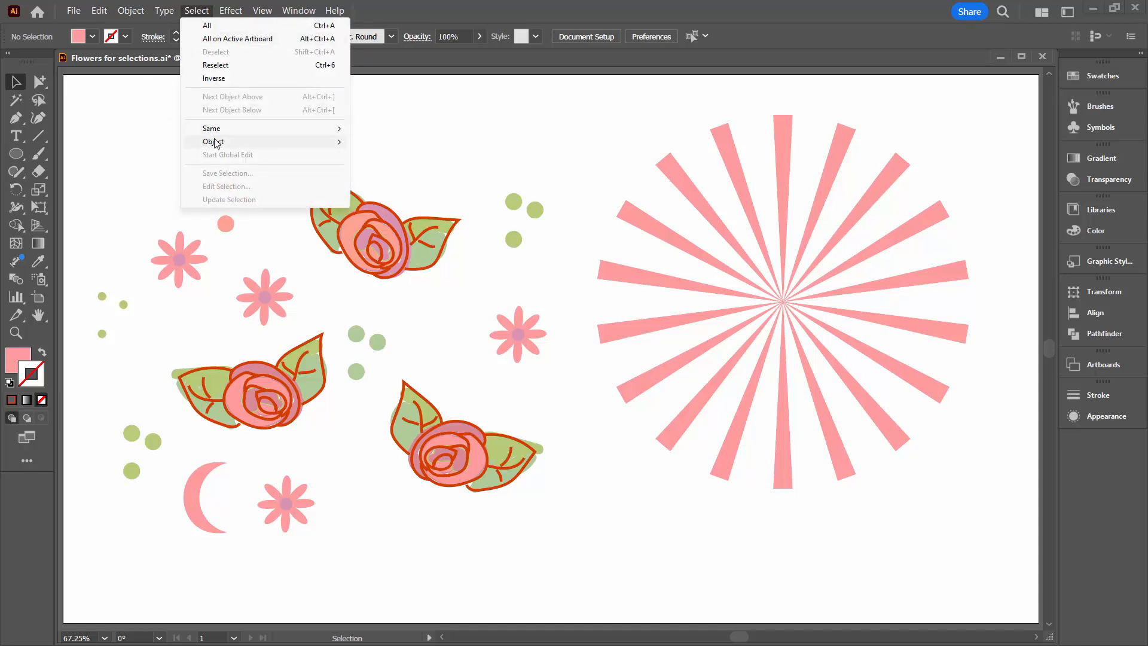
pyautogui.moveTo(214, 146)
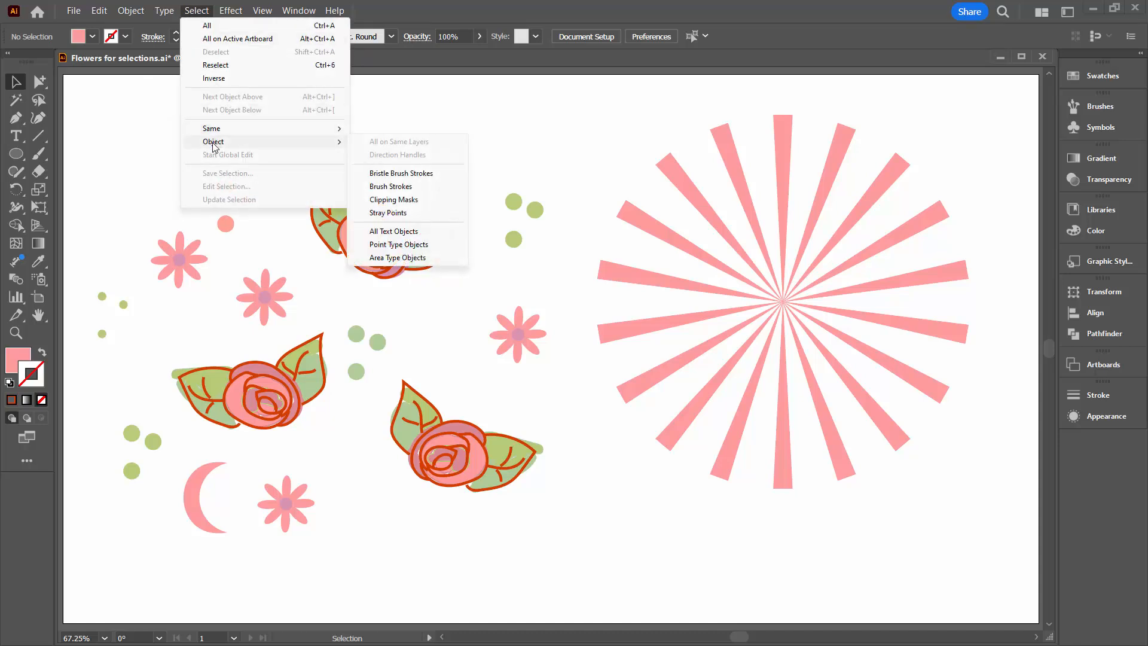
pyautogui.click(403, 214)
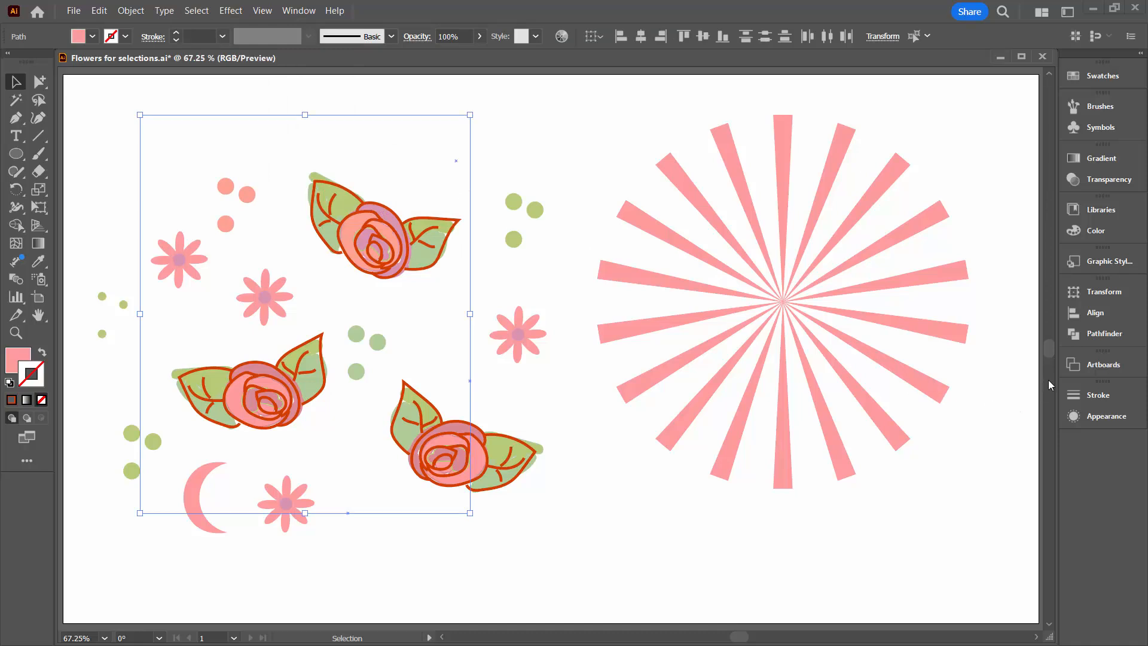
pyautogui.press('F7')
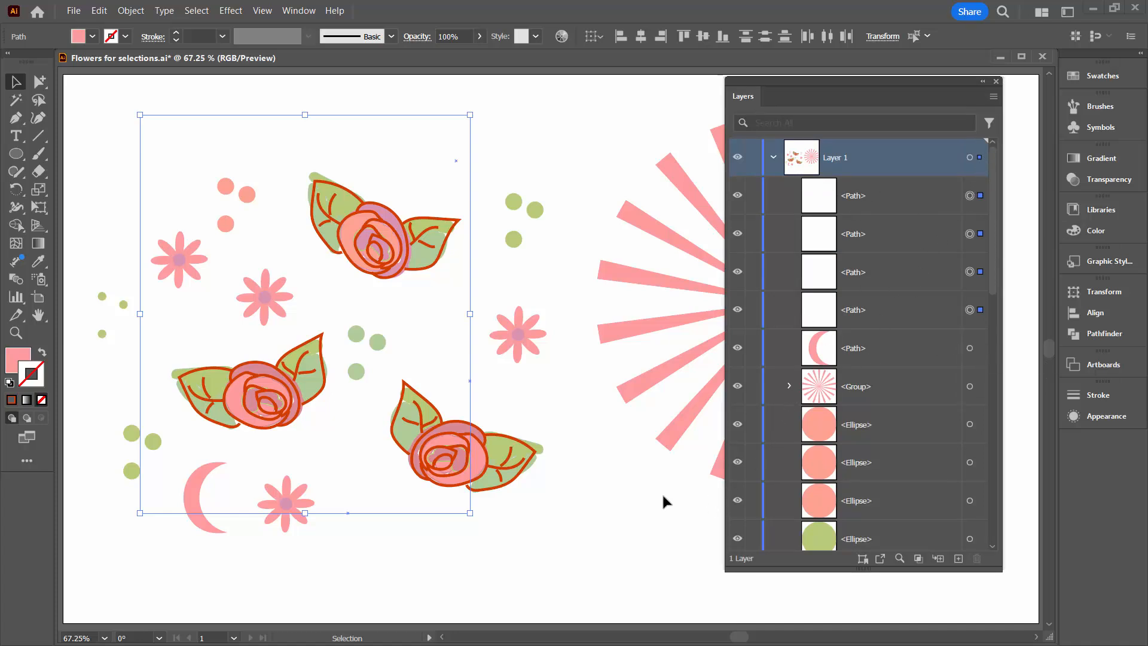
pyautogui.click(623, 484)
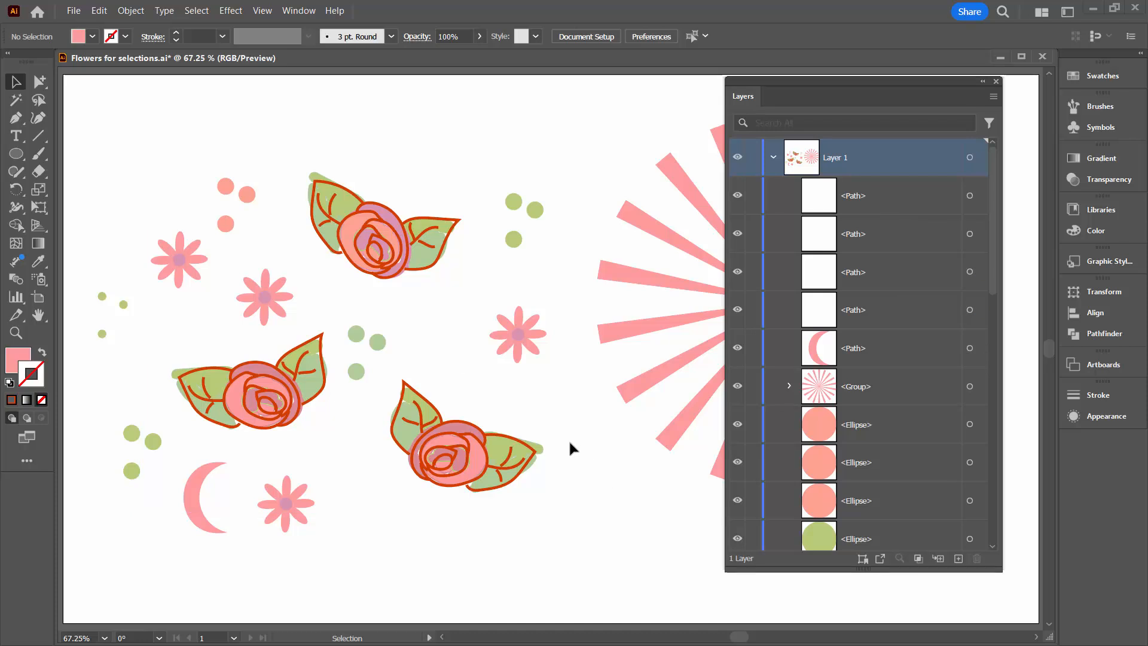
# Select all stray points again, delete them, and close the layer list.
pyautogui.click(196, 10)
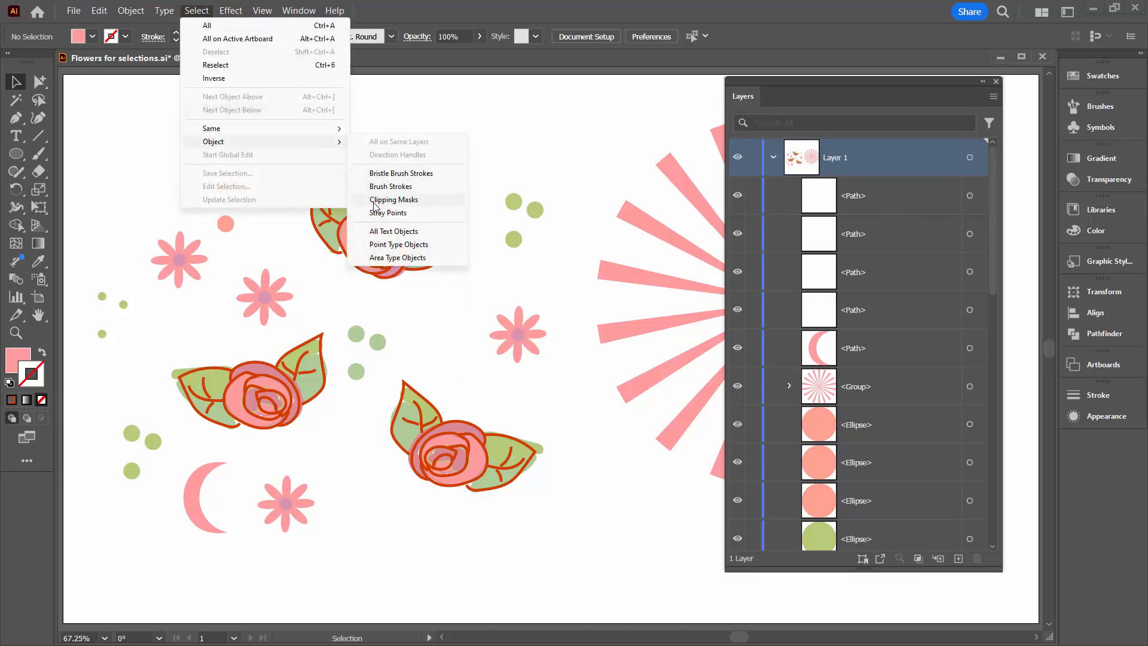
pyautogui.click(388, 213)
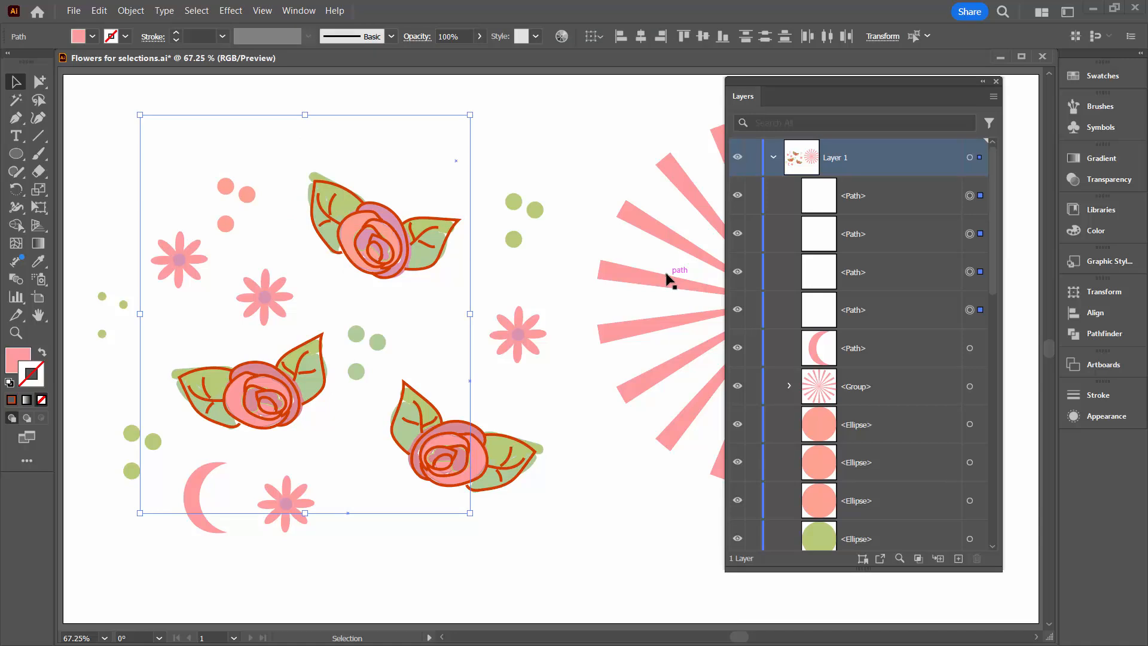
pyautogui.press('Delete')
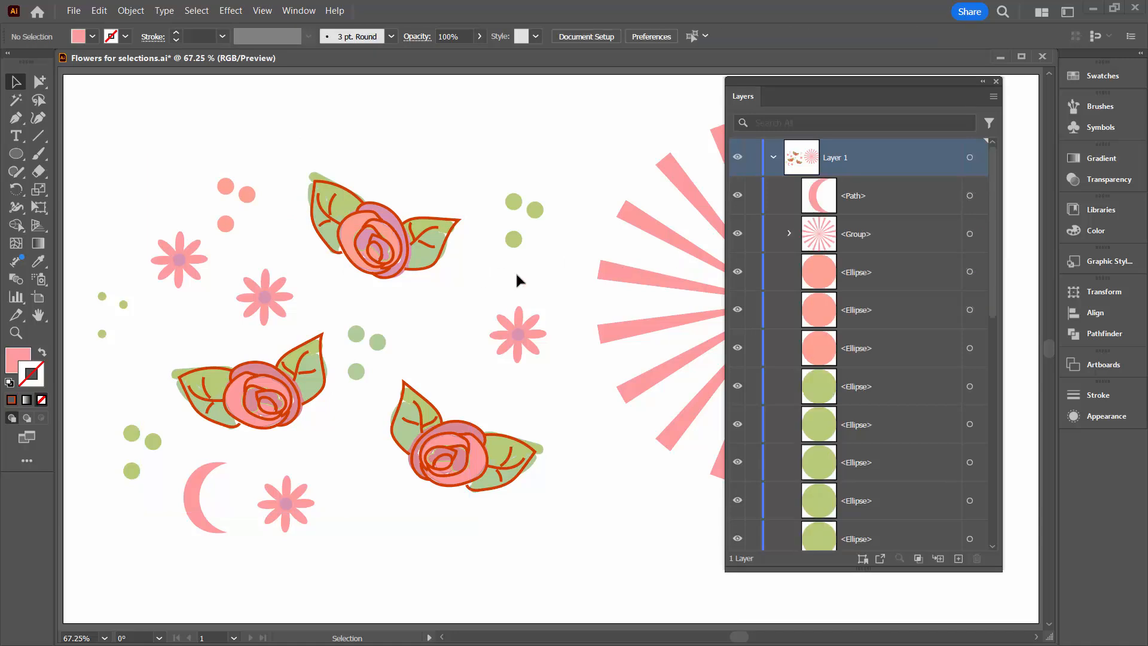
pyautogui.click(996, 82)
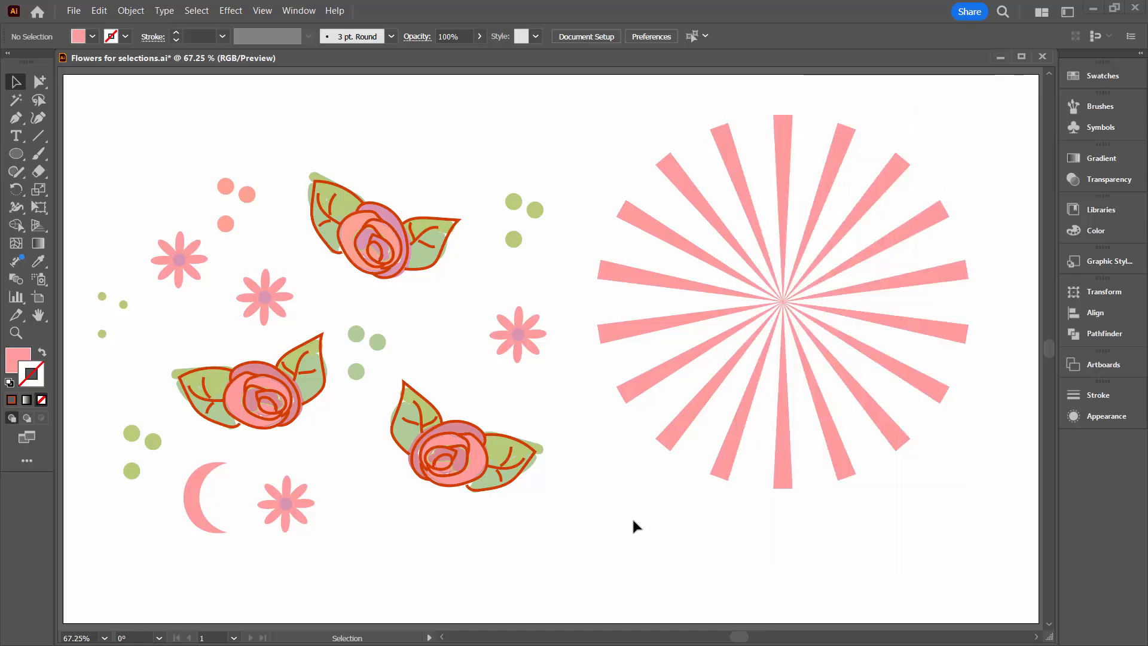